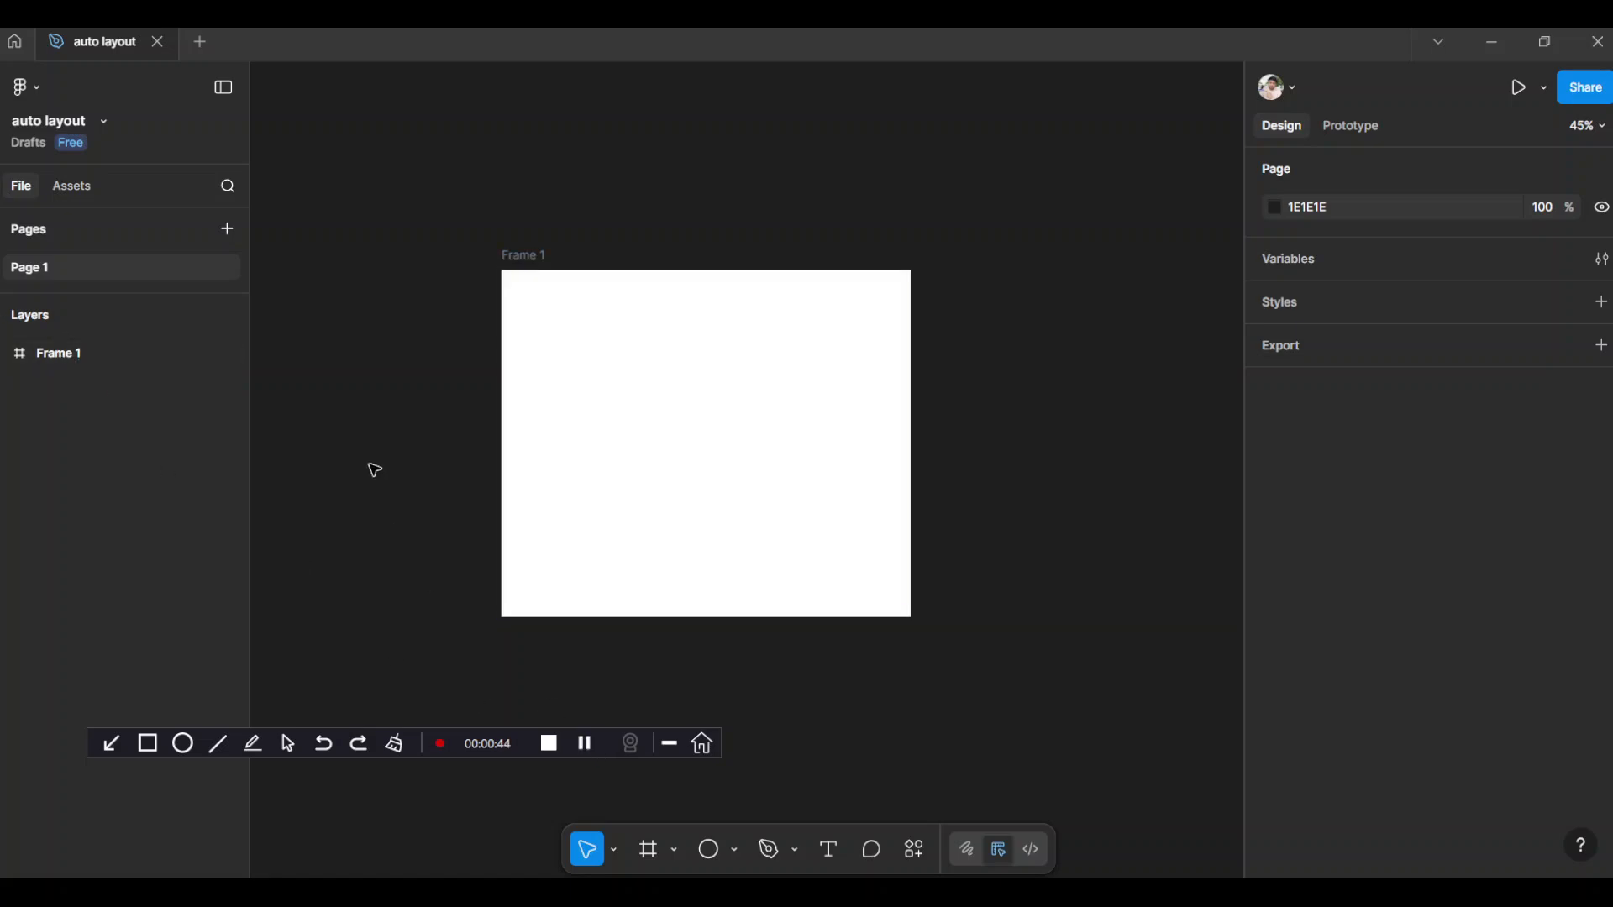
Change the fill of the large frame, Frame 1, to red FA4848
left_click(658, 366)
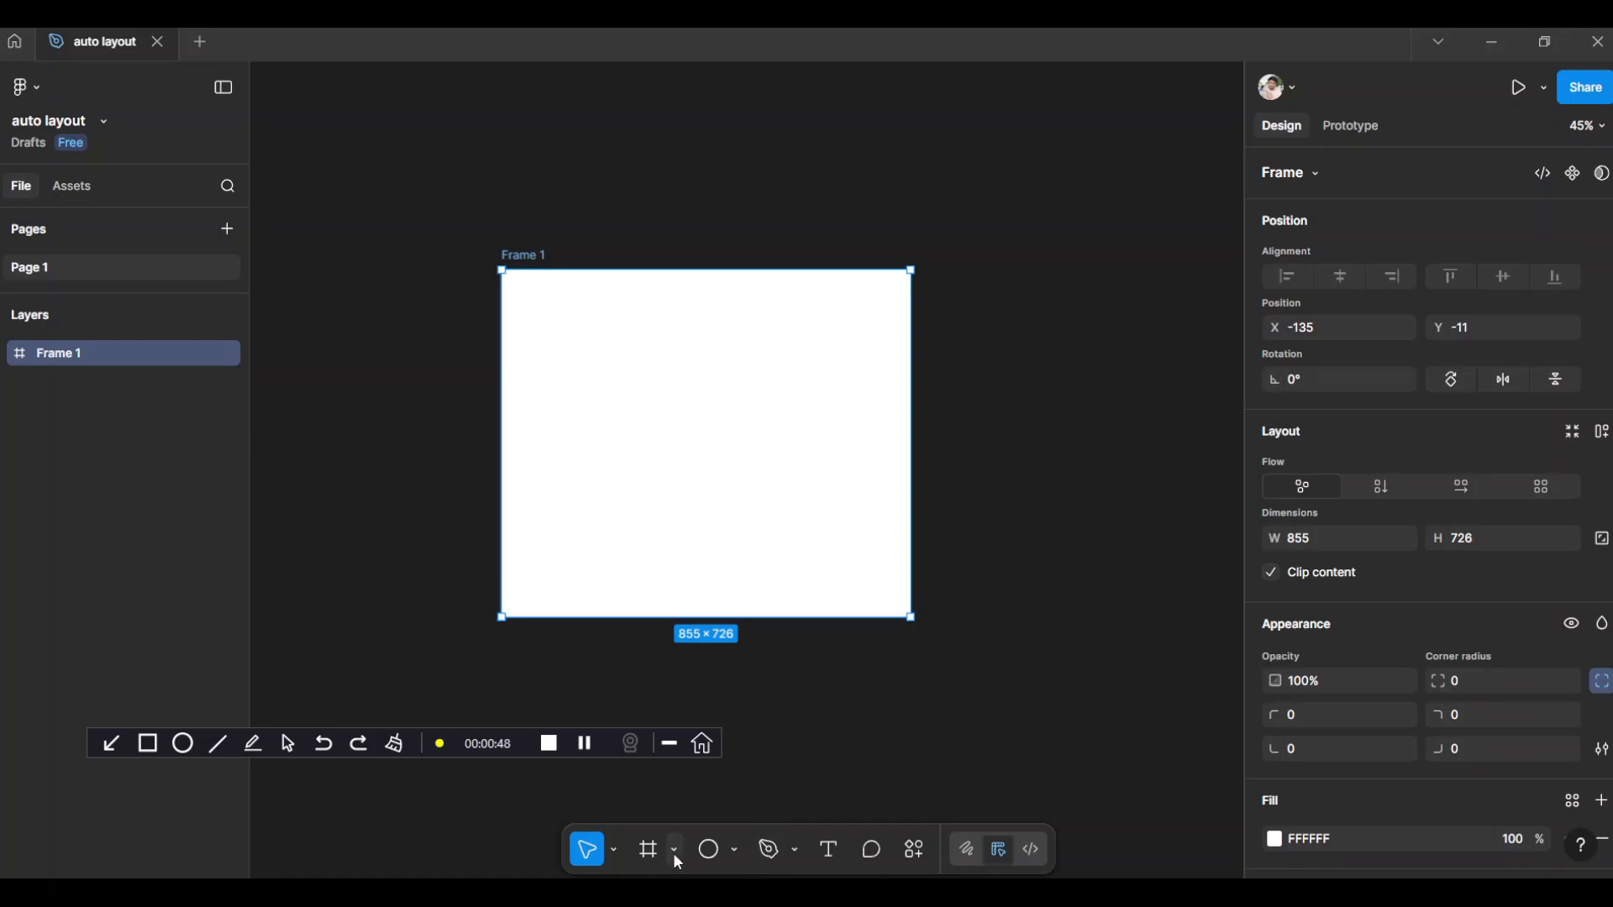
left_click(649, 851)
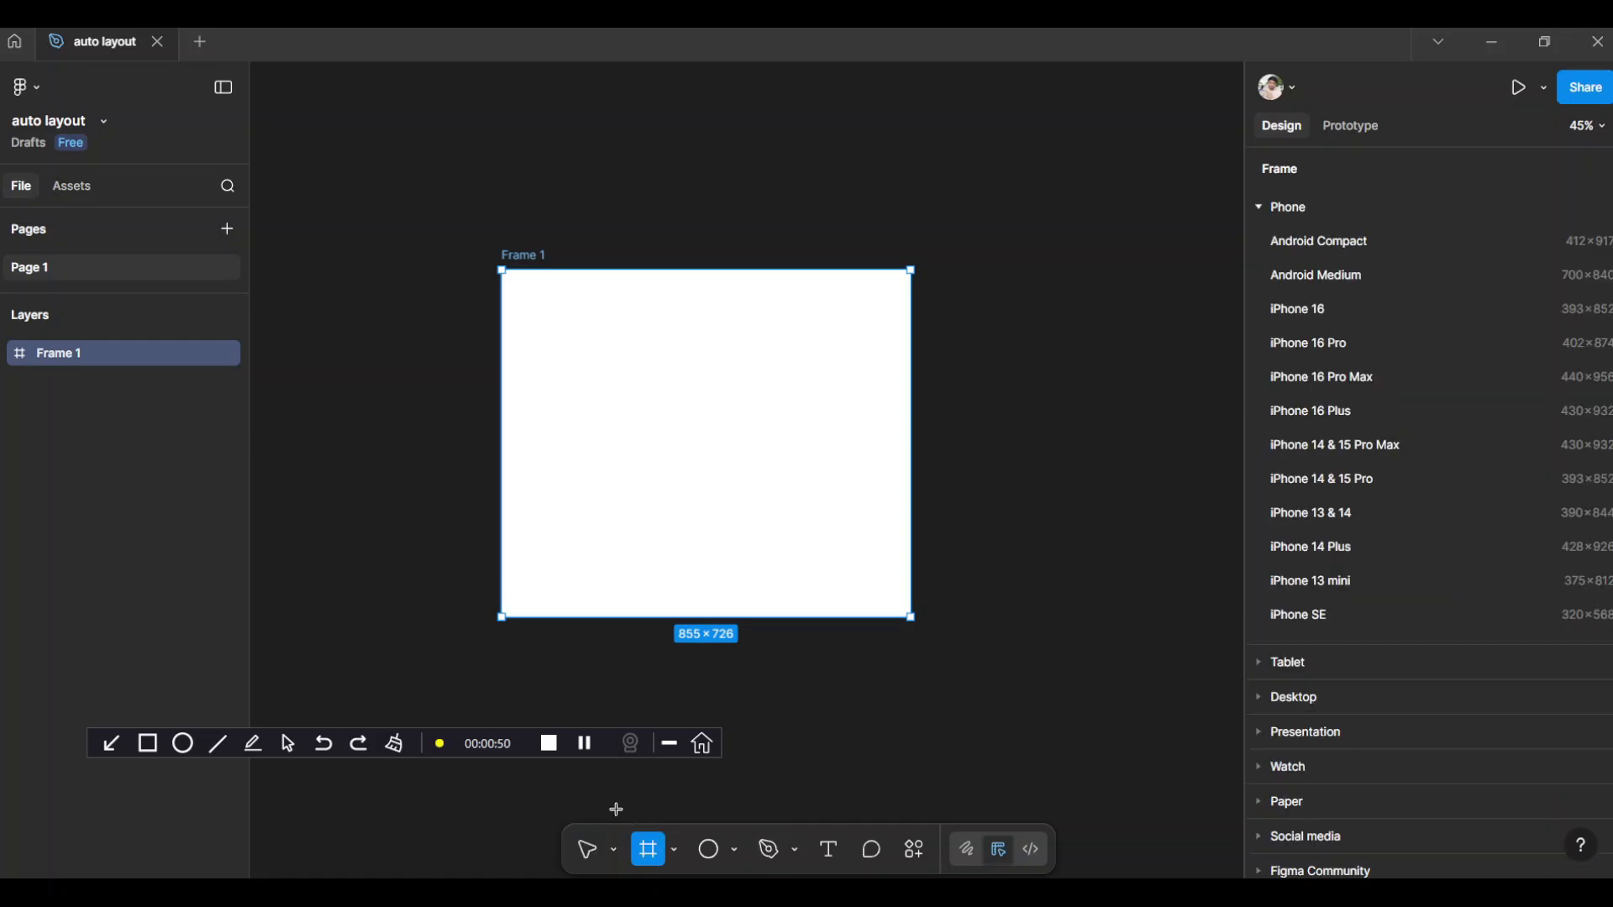
left_click(587, 853)
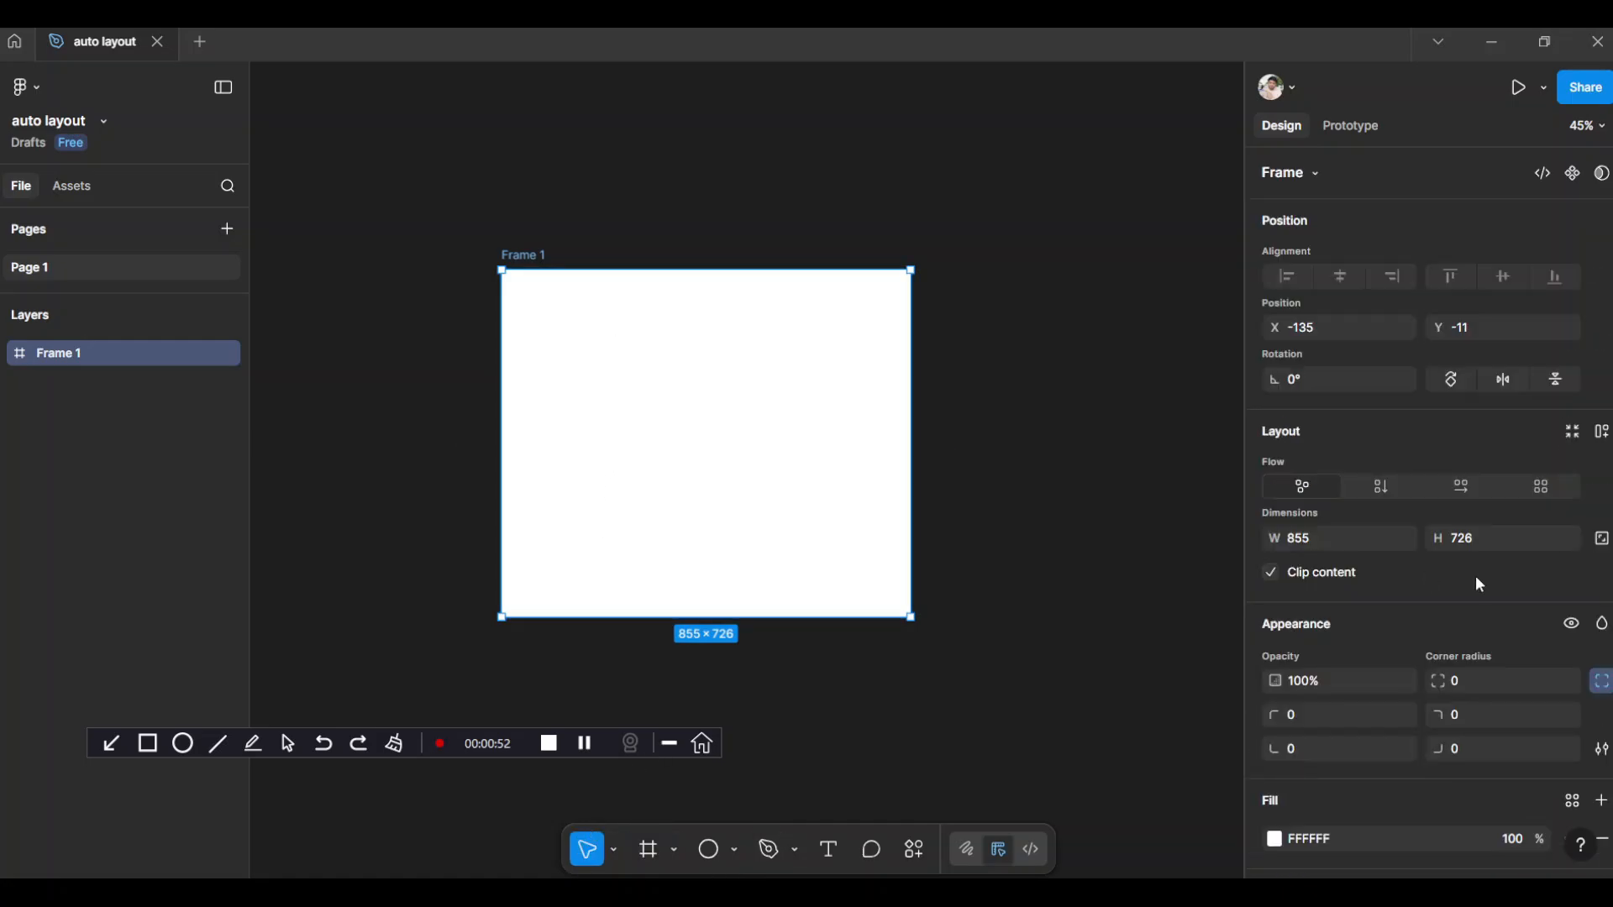
scroll(1466, 587, "down", 3)
left_click(1274, 630)
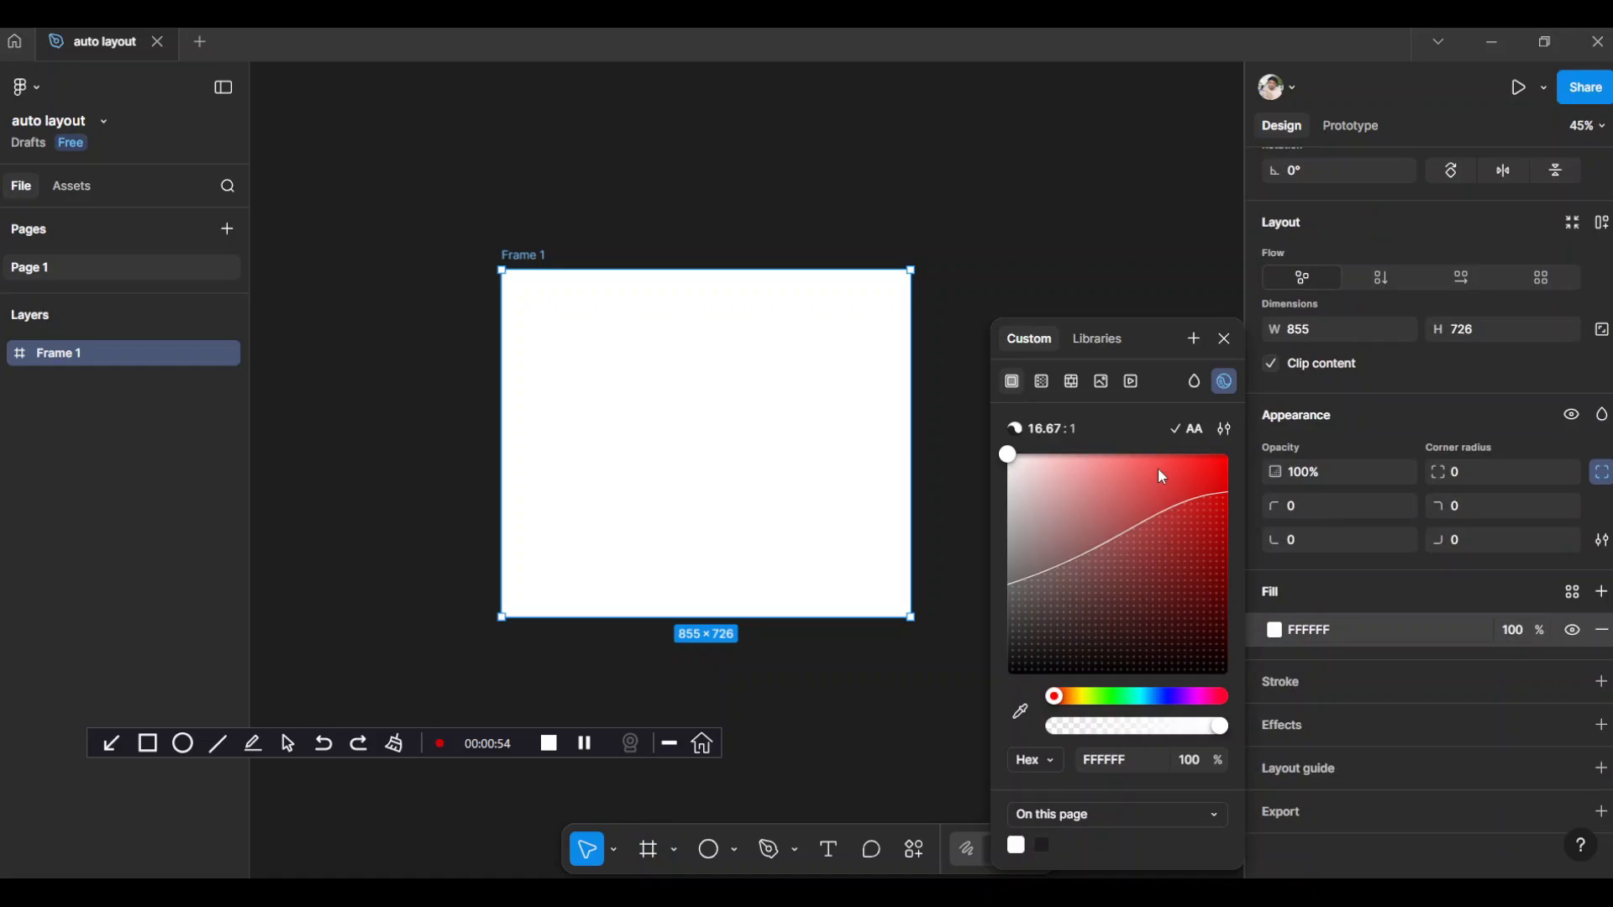
left_click(1163, 468)
left_click(961, 296)
Draw a nested frame of about 466 × 413 inside the red frame
key("f")
left_click_drag(619, 339, 842, 537)
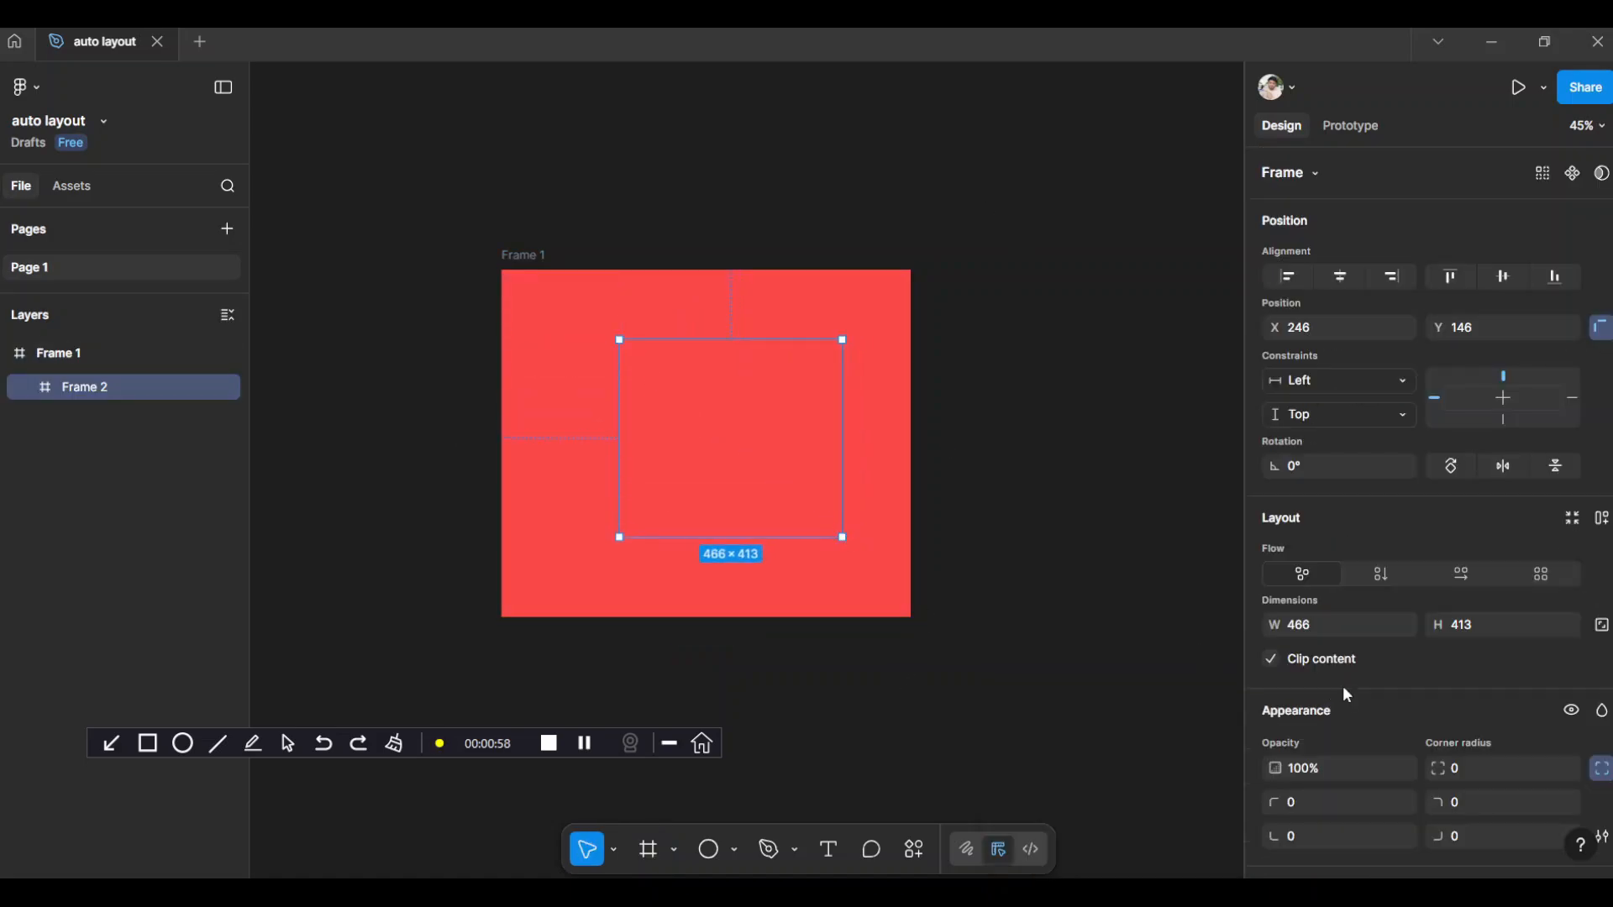
scroll(1353, 689, "down", 3)
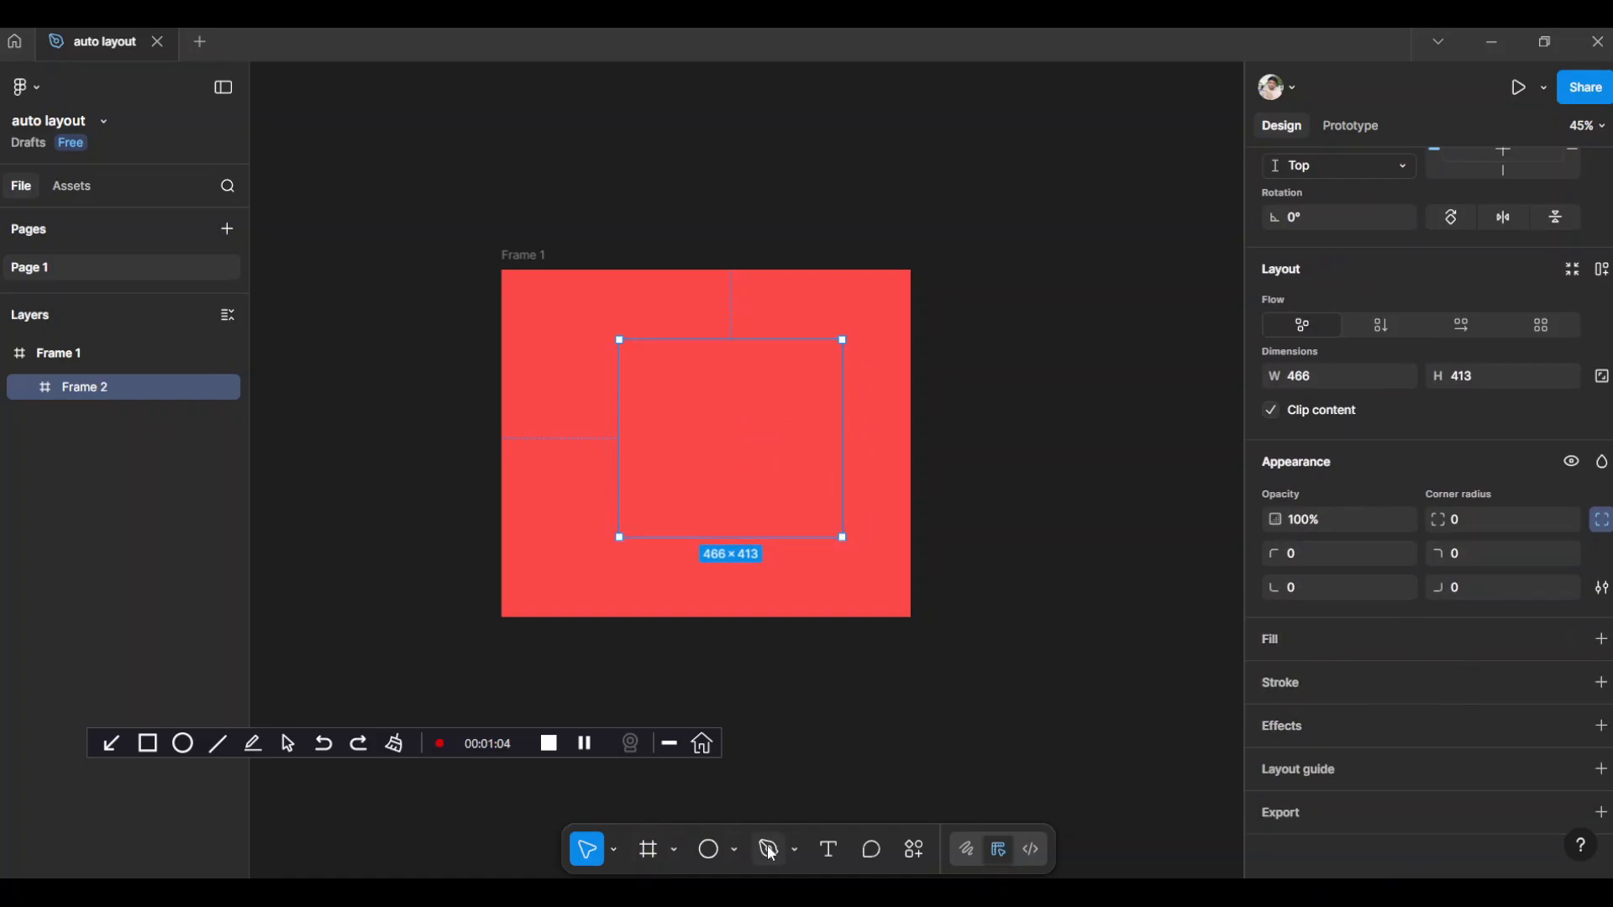
left_click(162, 754)
mouse_move(1246, 610)
left_mouse_down()
mouse_move(1270, 632)
mouse_move(1538, 674)
mouse_move(1611, 668)
left_mouse_up()
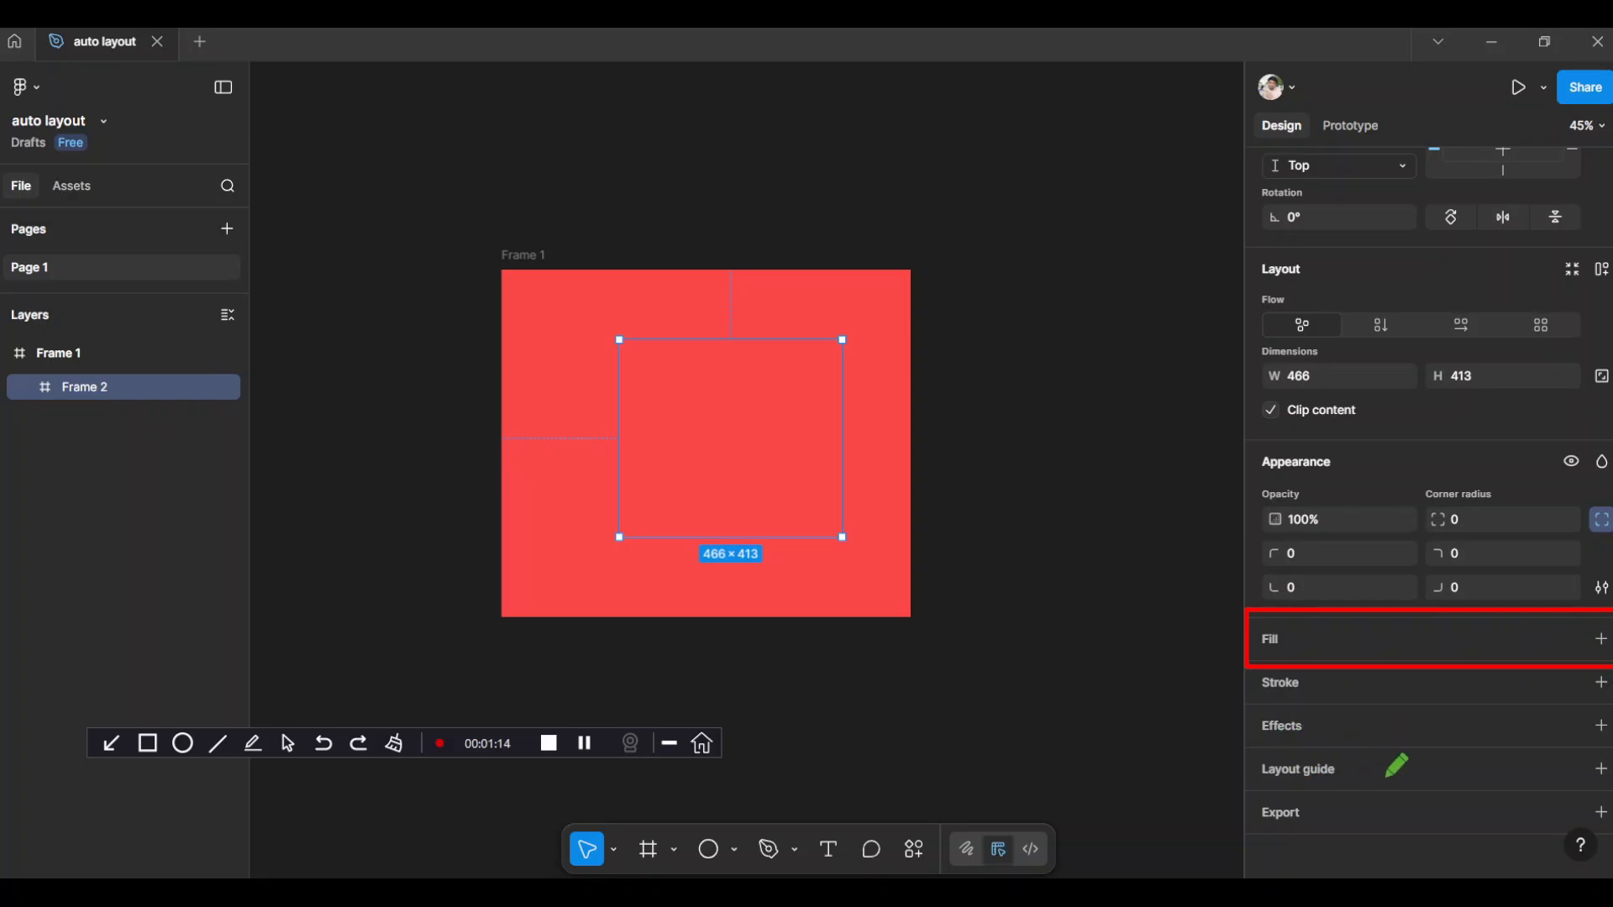
left_click(392, 746)
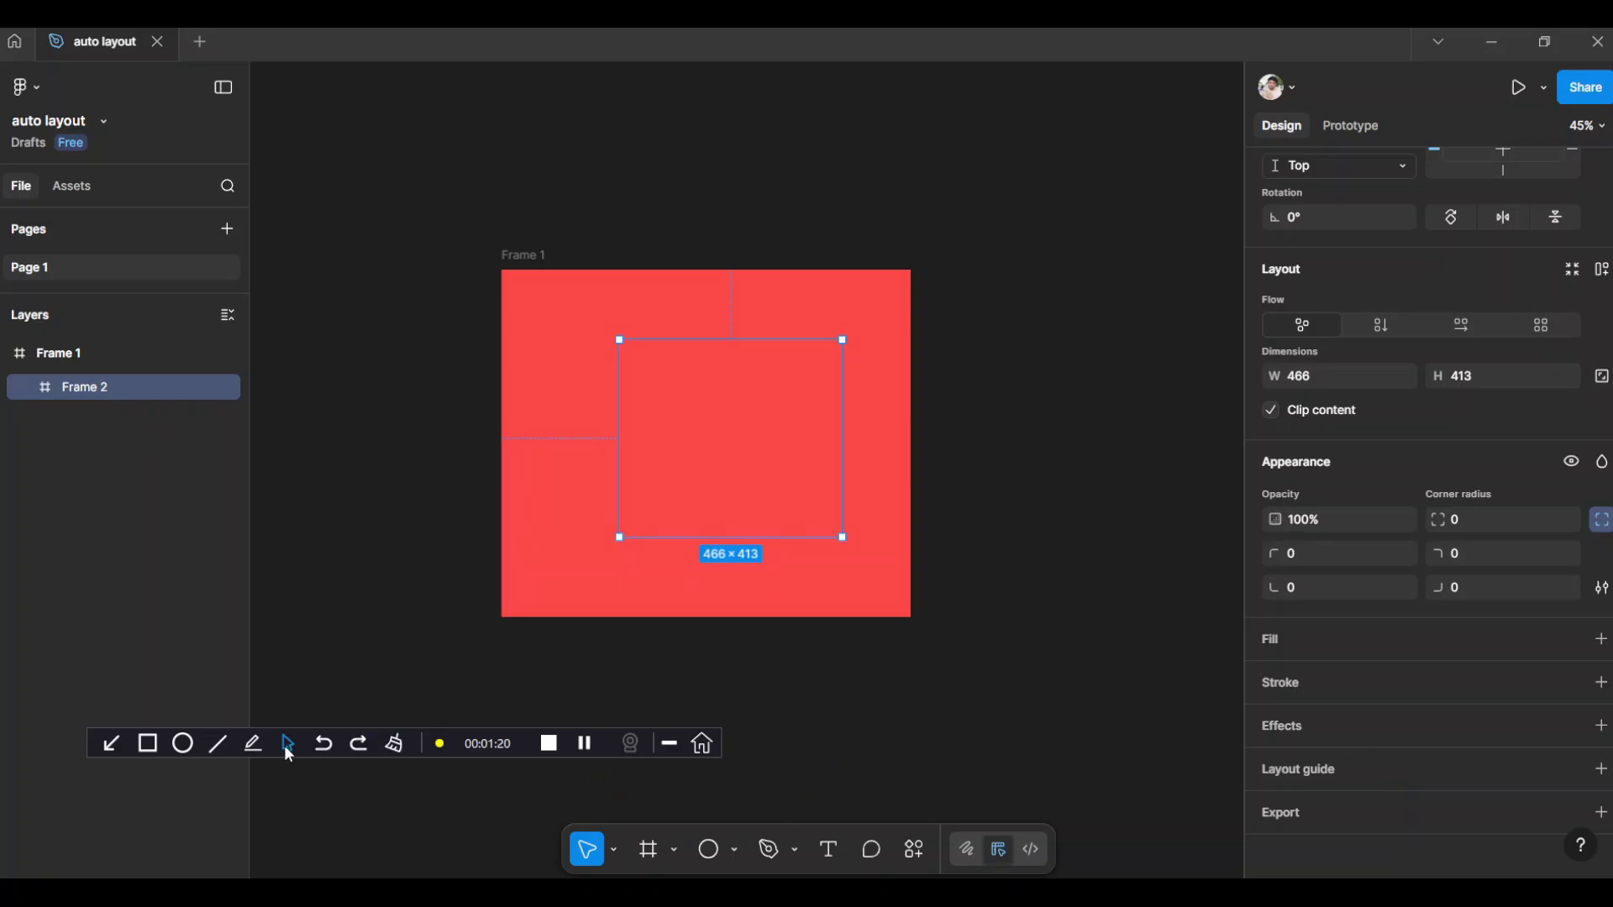
Add a white FFFFFF fill to the nested frame and move it to about X 195, Y 144 inside the red frame
left_click(1601, 640)
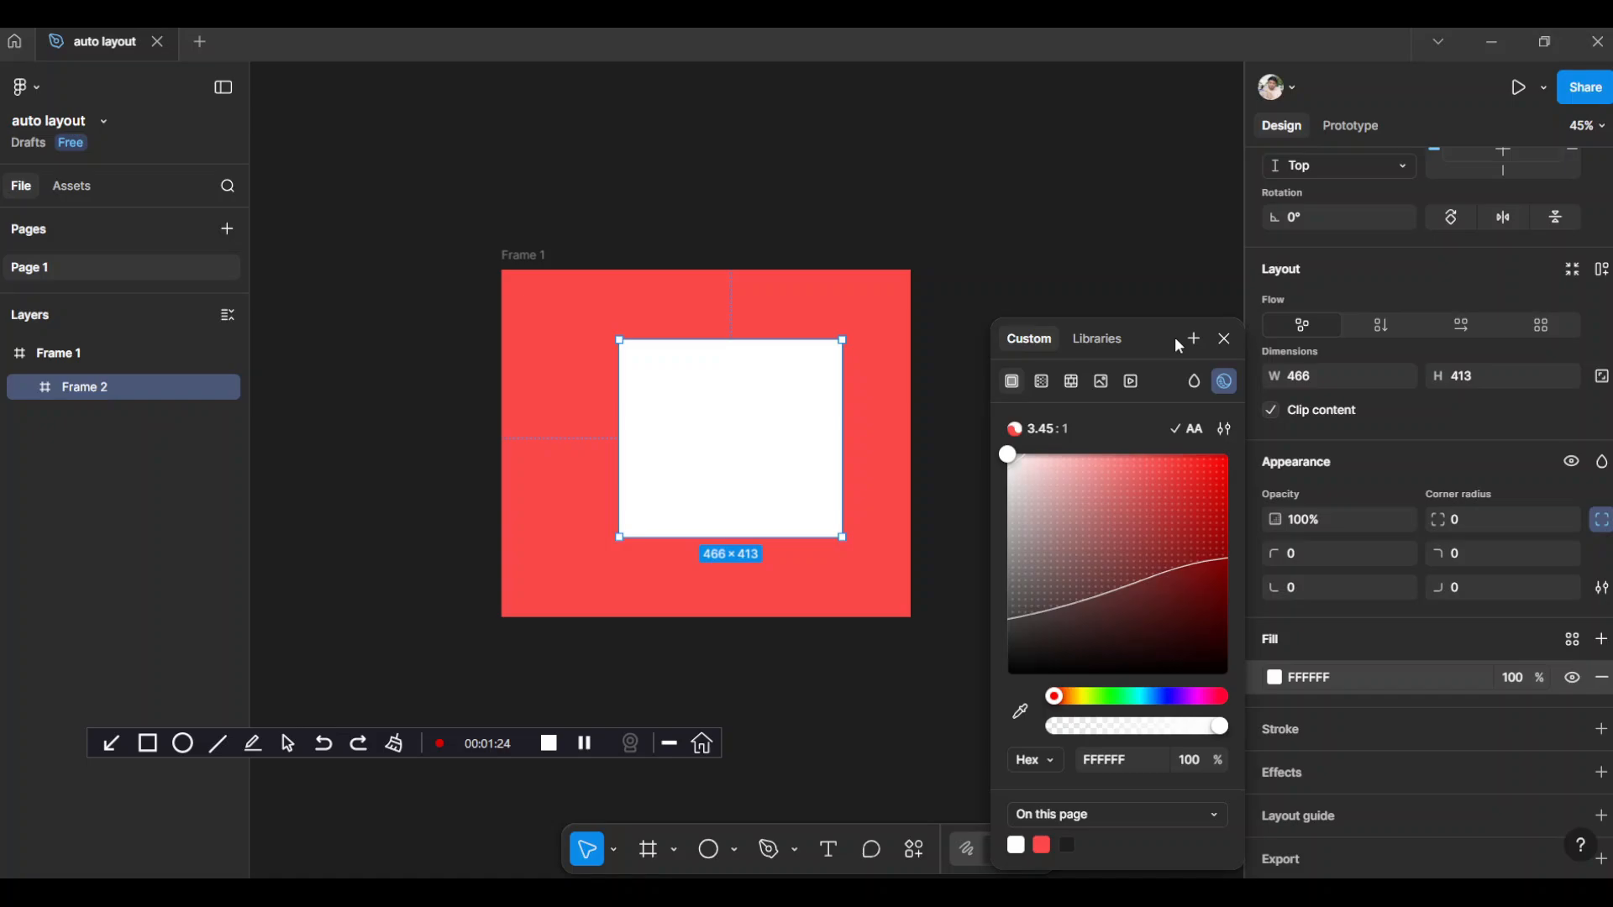
left_click(1156, 274)
left_click_drag(745, 436, 721, 427)
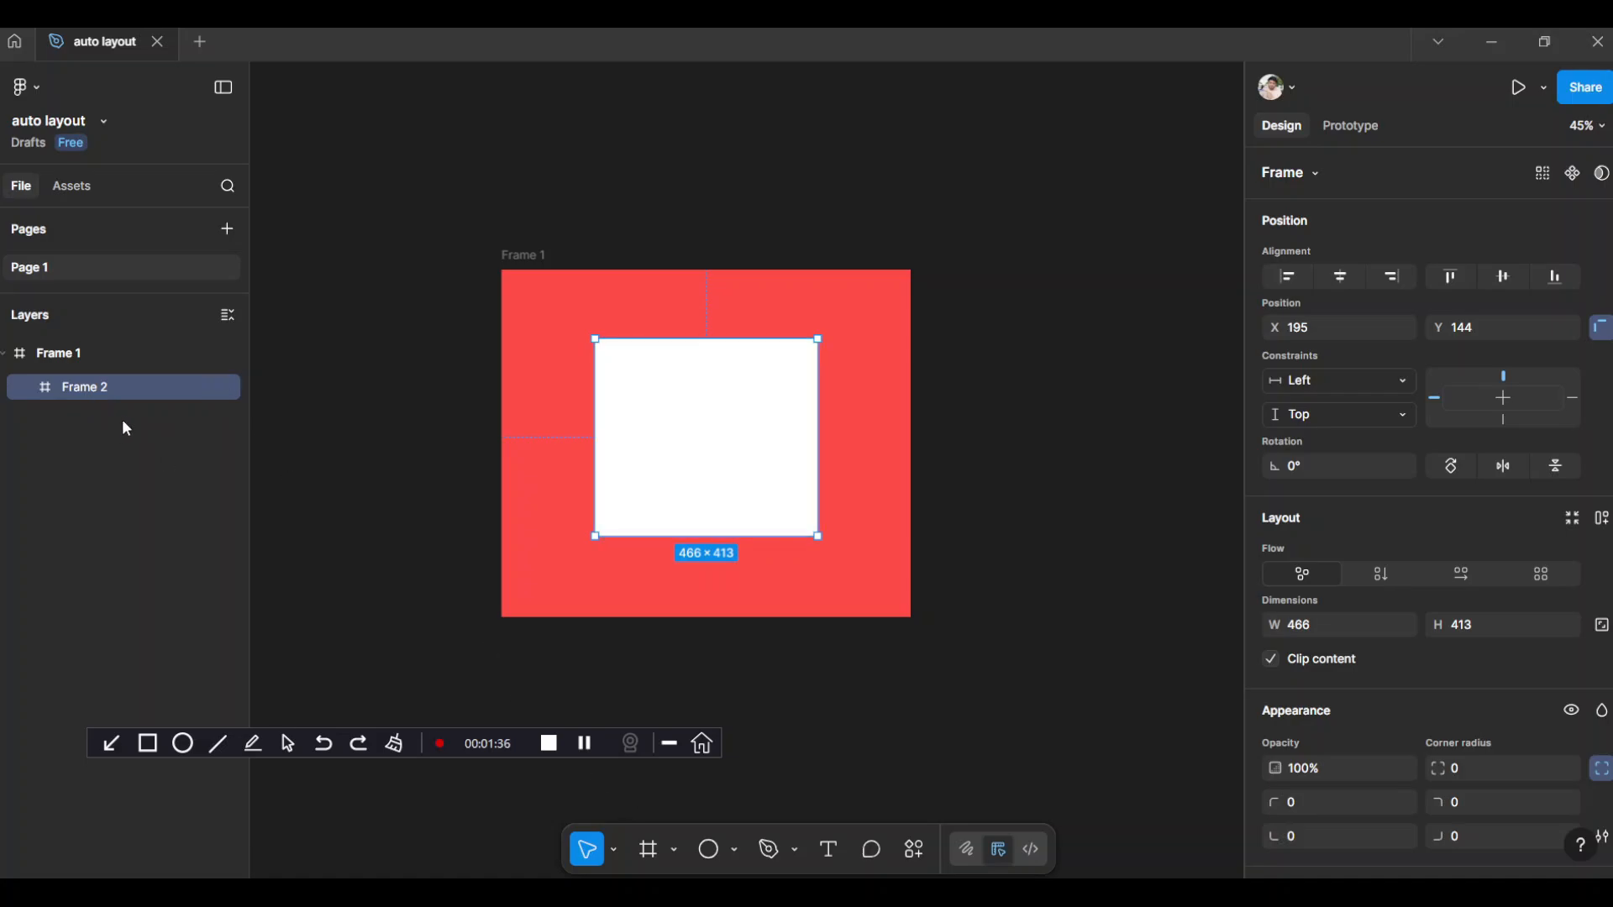
Select the outer red frame and enlarge it to about 1052 × 954
left_click(50, 360)
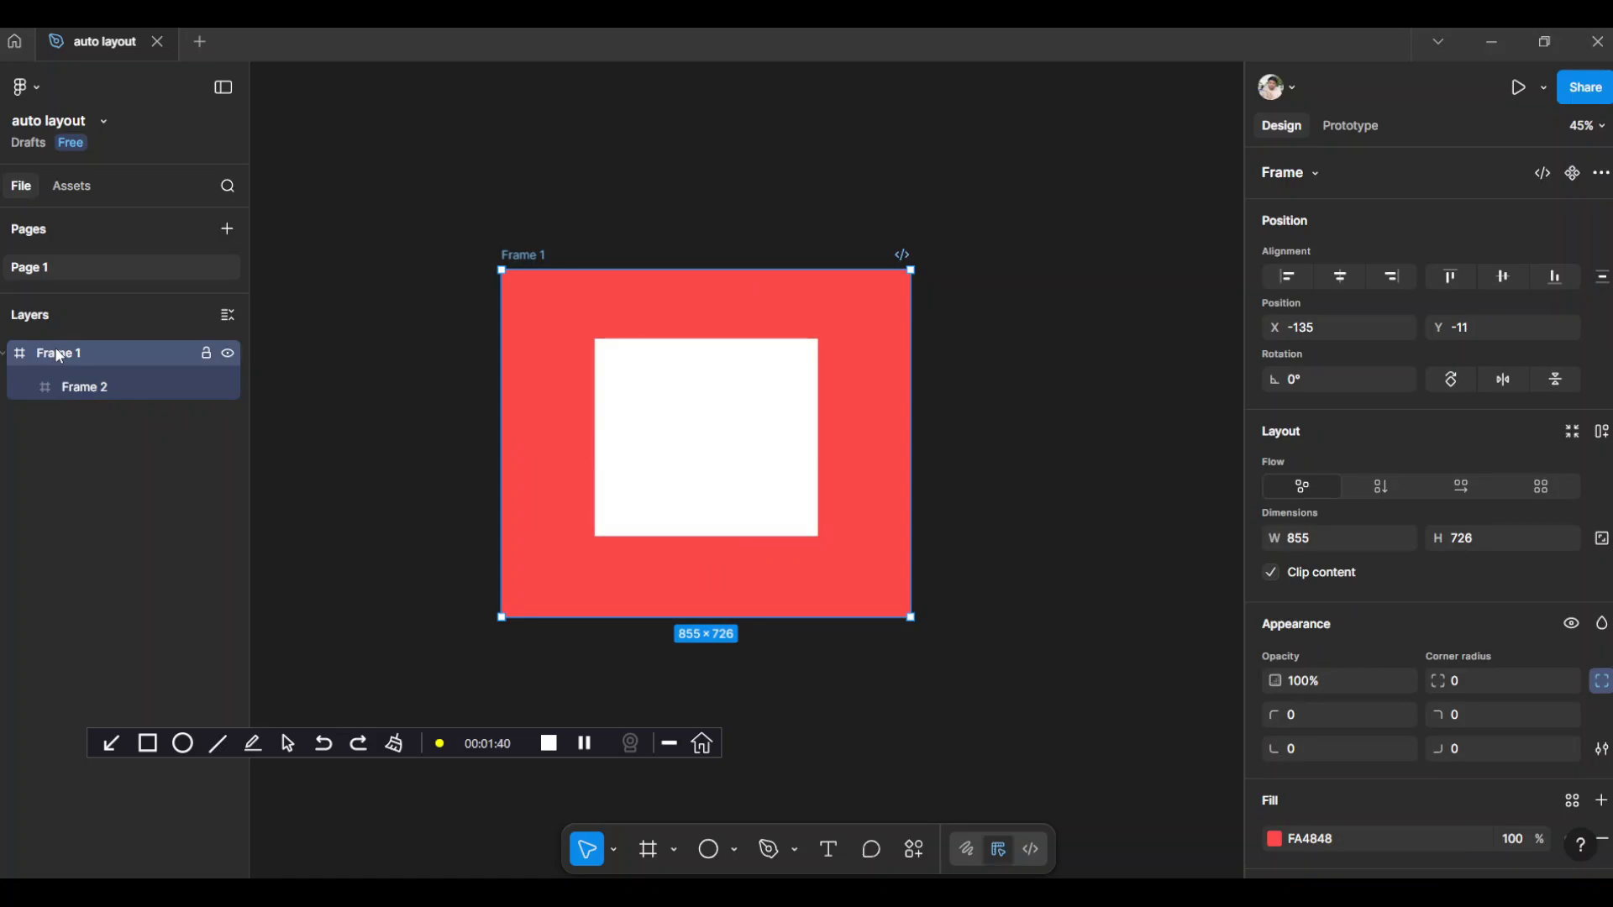
left_click(66, 382)
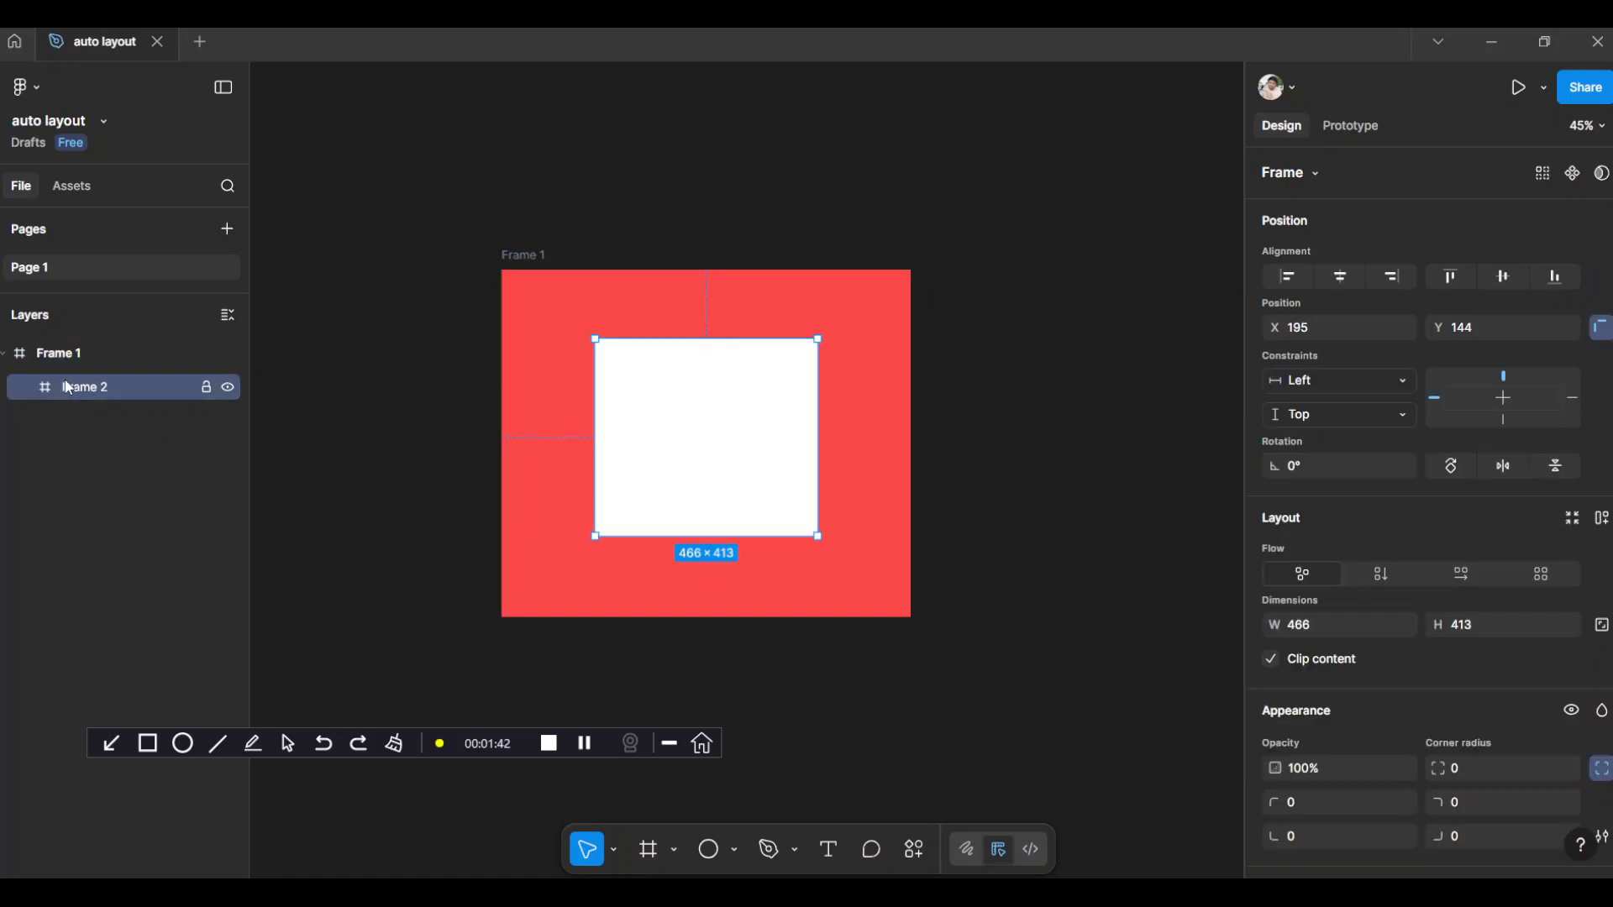
left_click(525, 257)
left_click_drag(908, 614, 1006, 726)
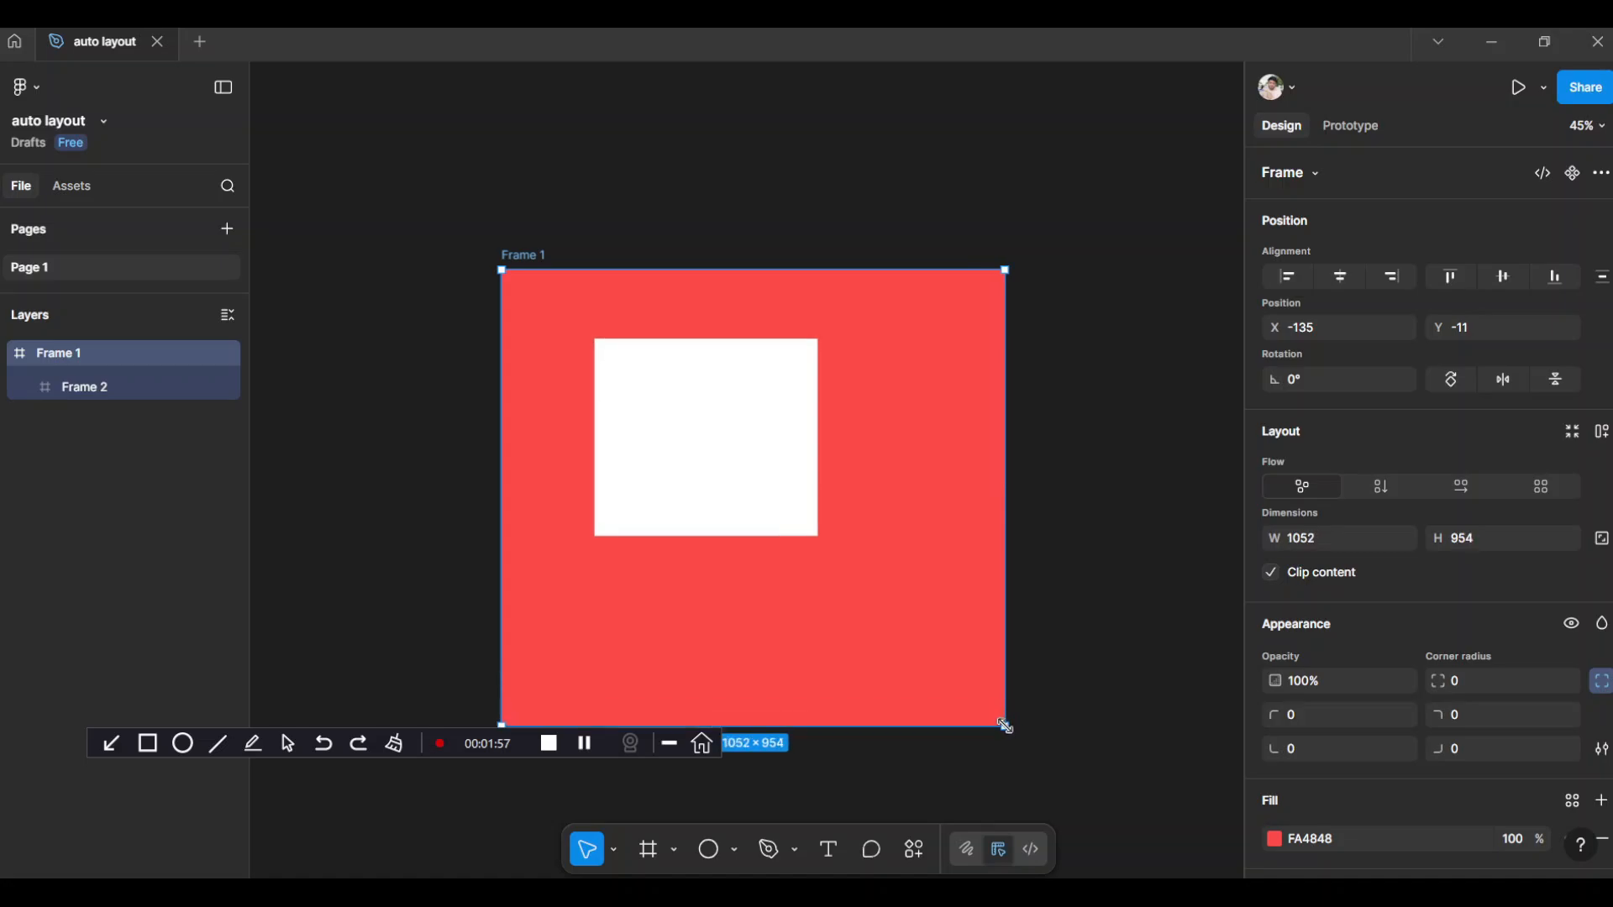
Select the white nested frame, hide and show its constraints settings, and mark them with temporary rectangles
left_click(647, 443)
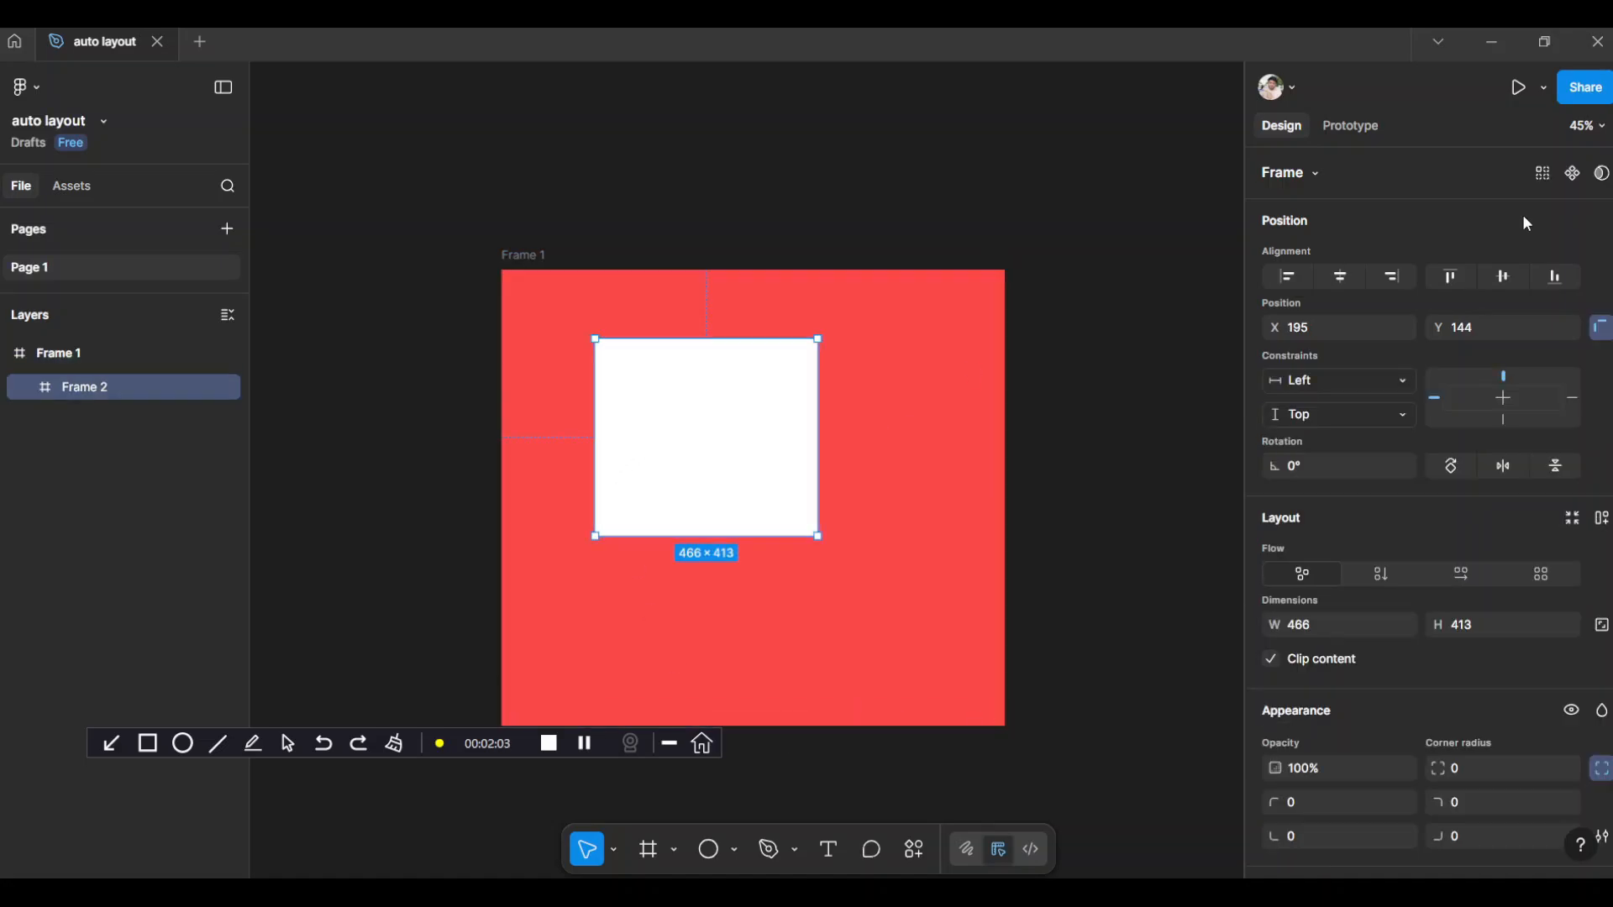
left_click(1600, 329)
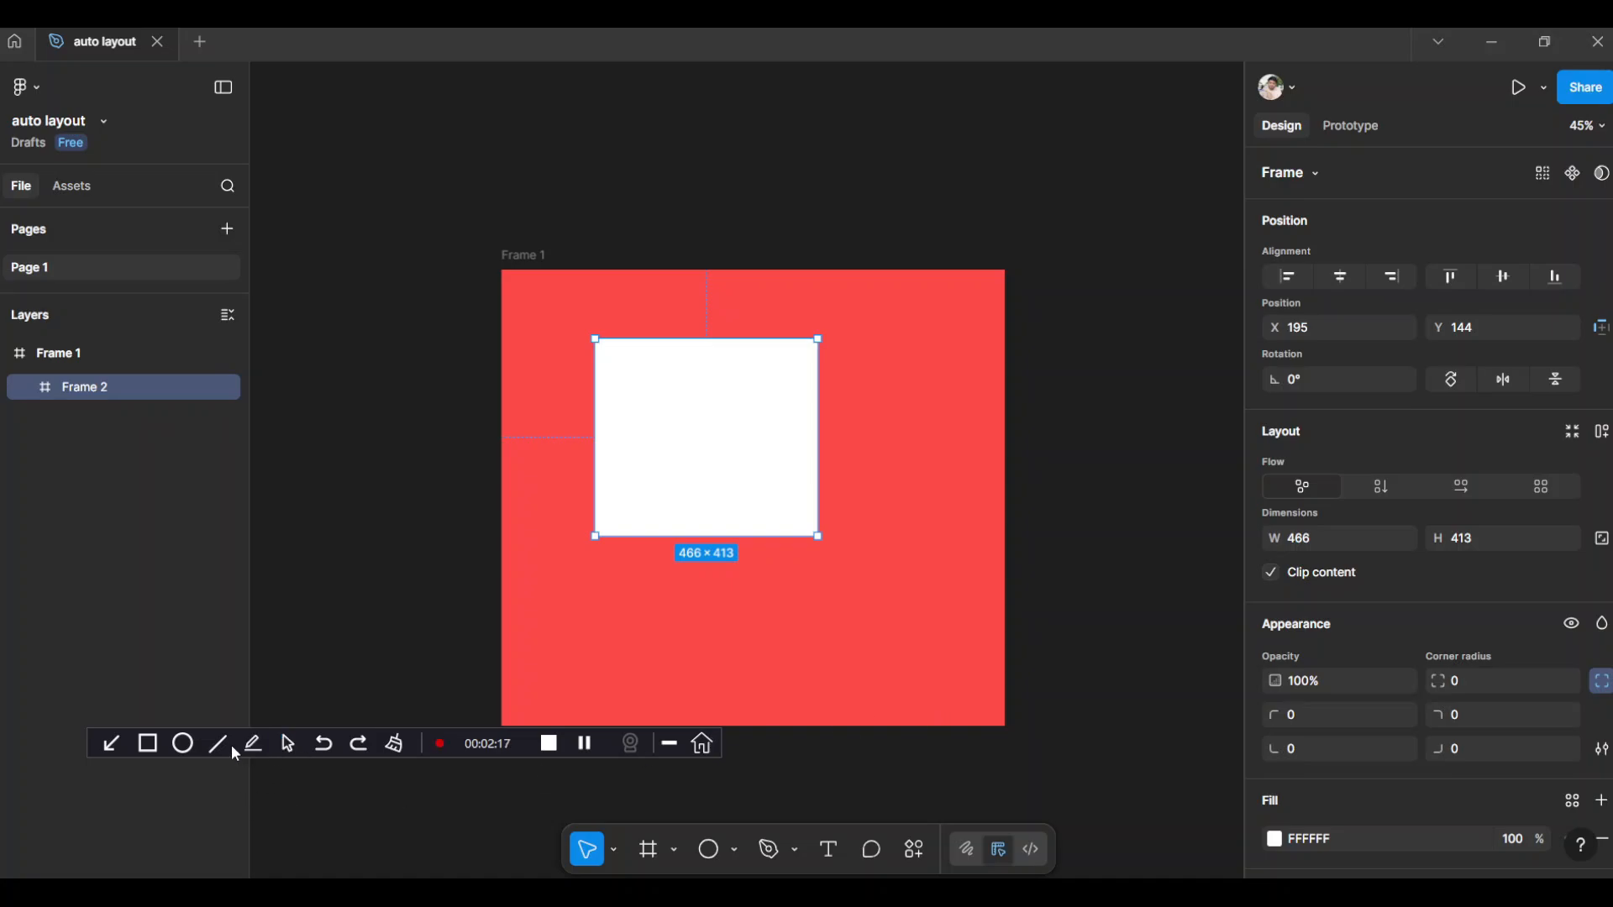
left_click(148, 748)
left_click_drag(1254, 205, 1339, 254)
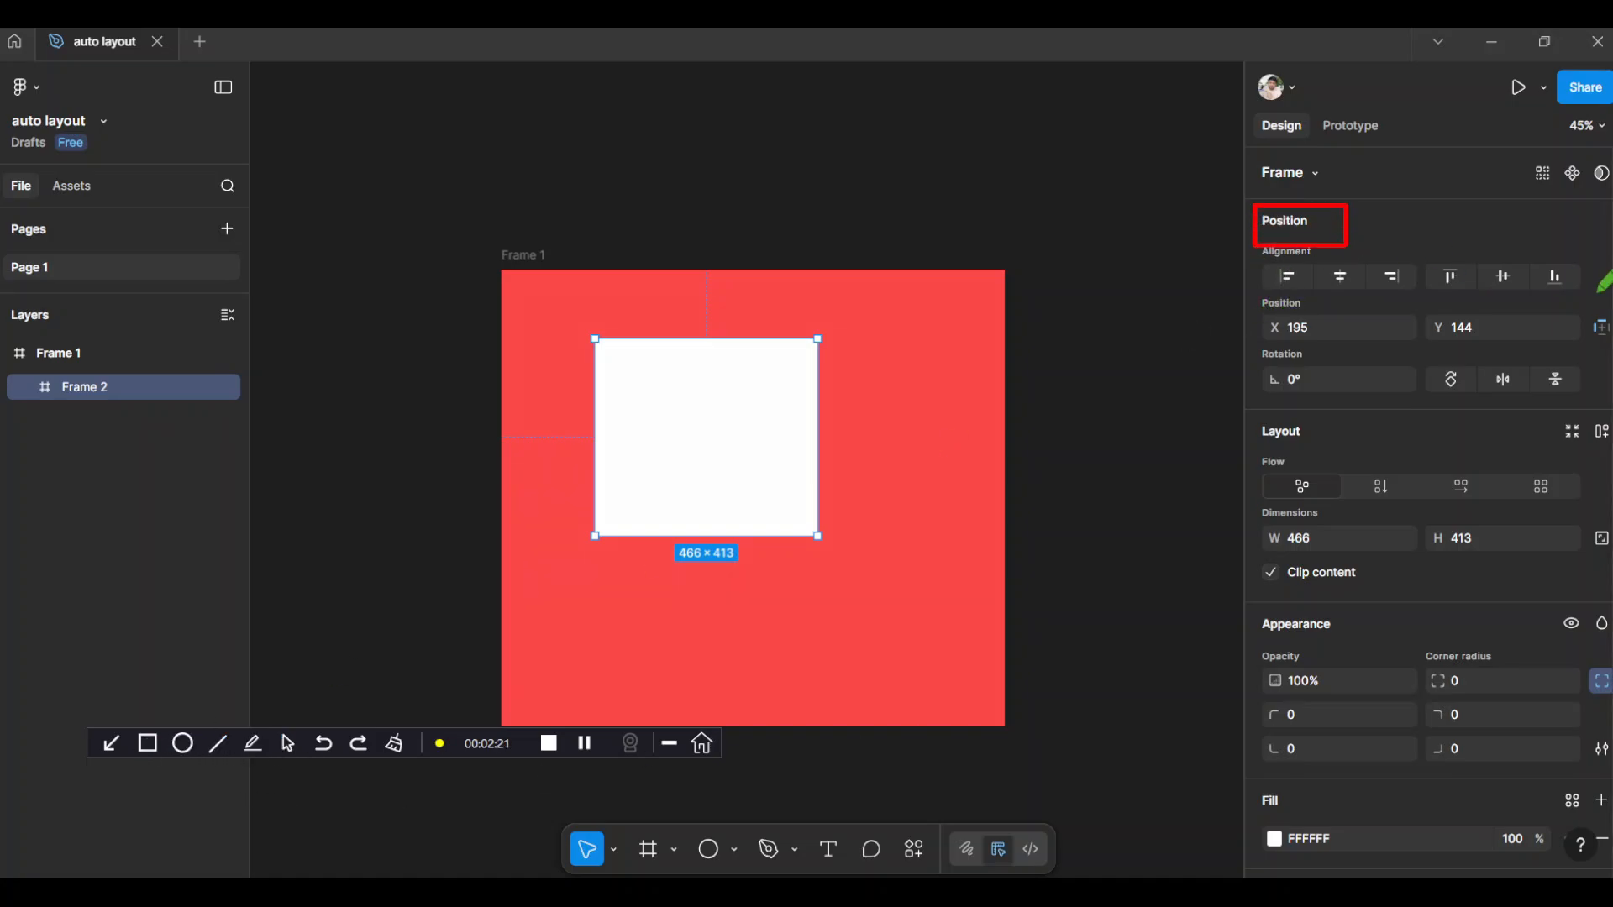
left_click_drag(1580, 295, 1611, 348)
left_click(1602, 328)
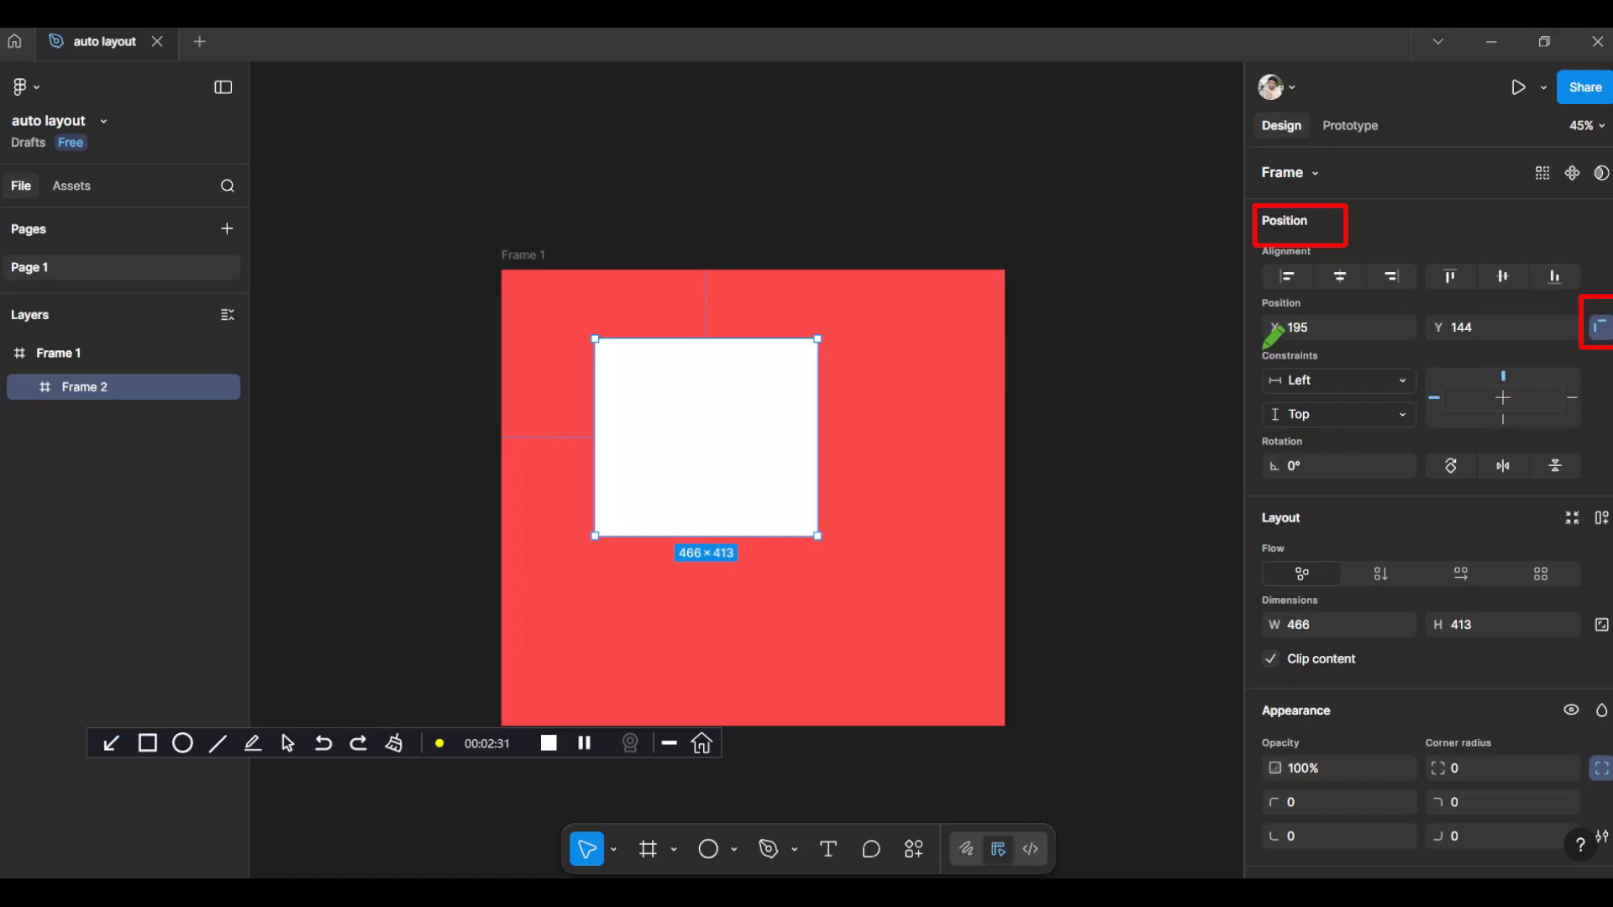
left_click_drag(1258, 337, 1431, 433)
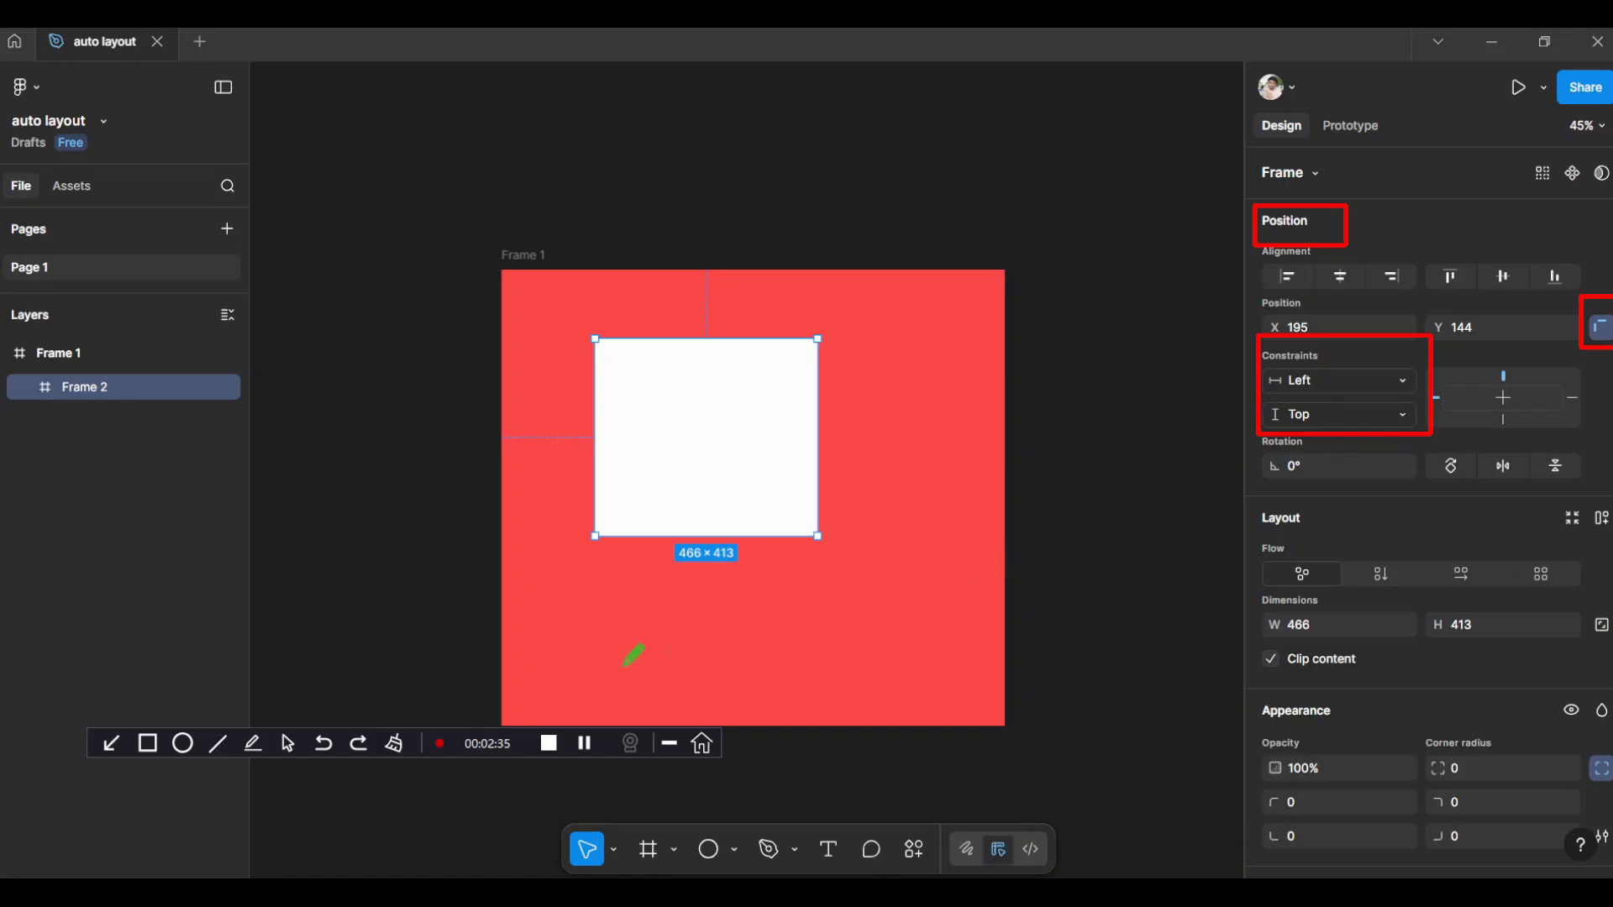
left_click(398, 745)
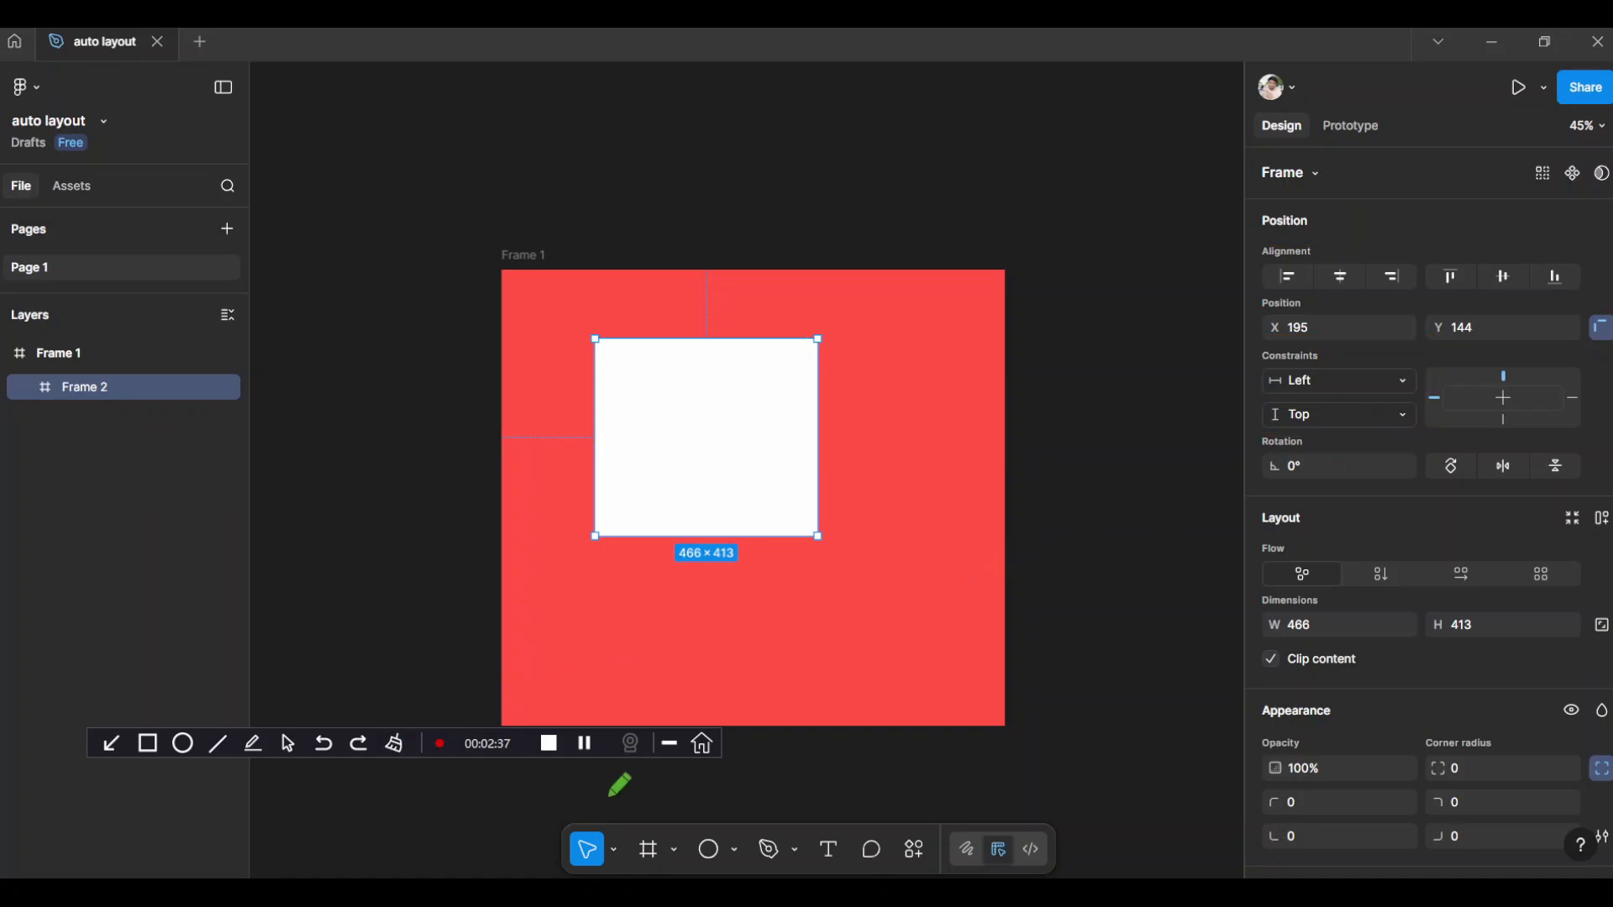
left_click(288, 744)
Examine the available horizontal and vertical constraint options for the white nested frame
left_click(1316, 380)
left_click(1316, 380)
left_click(1318, 381)
left_click(1317, 381)
left_click(1317, 380)
left_click(1318, 380)
left_click(1331, 415)
left_click(1331, 415)
Enlarge the red frame to about 1168 × 1154 and move it to about X -89, Y 89
left_click(524, 259)
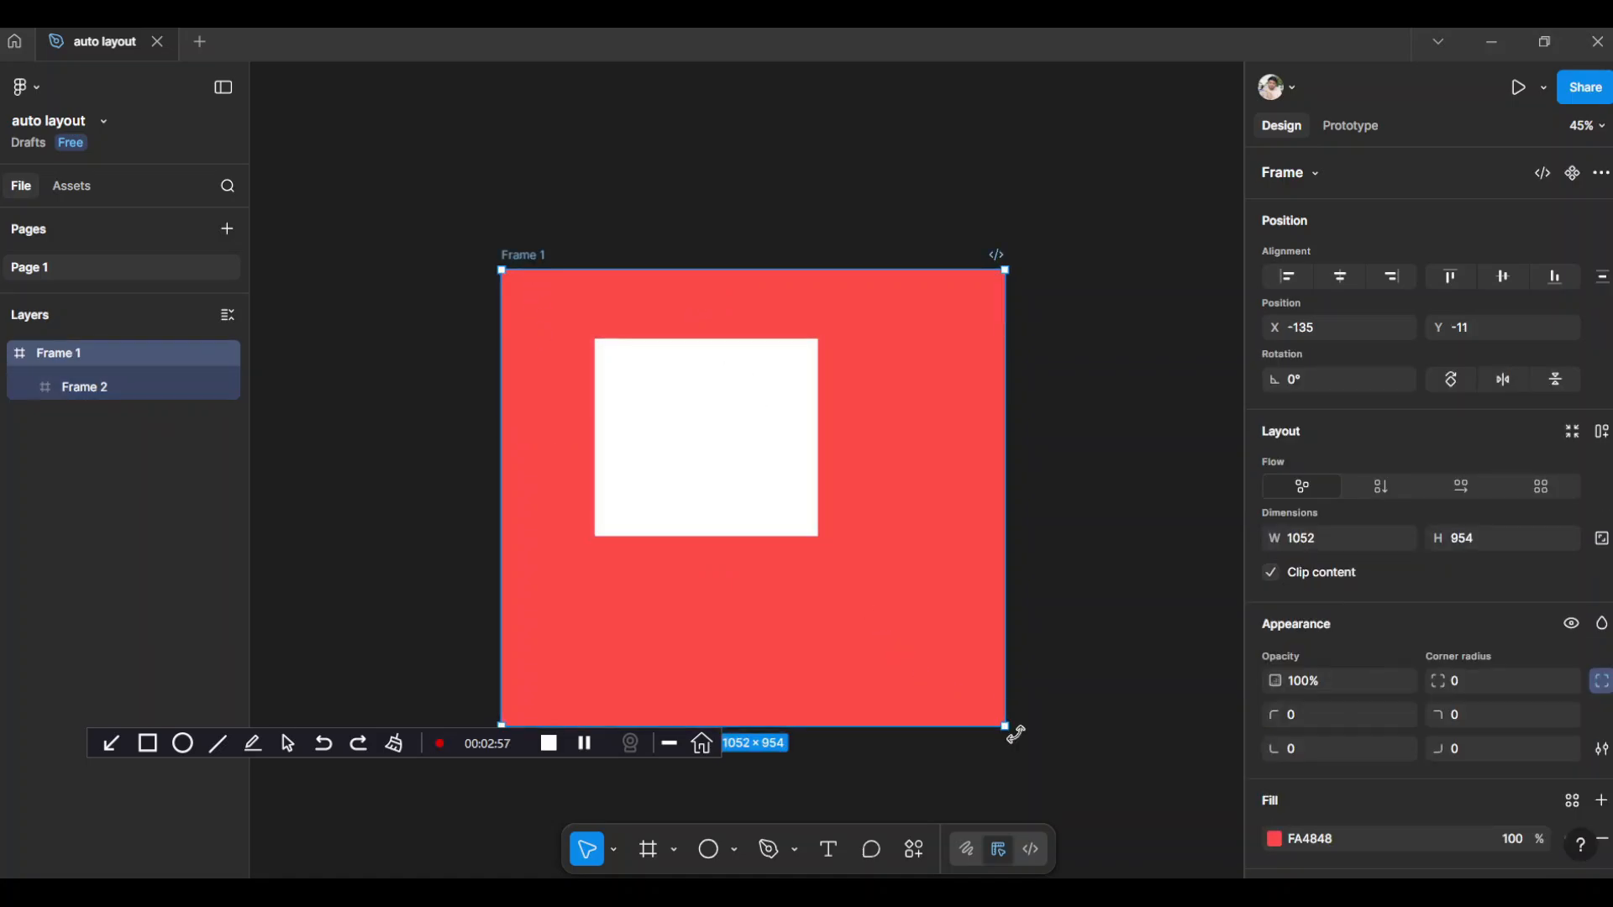
left_click_drag(1010, 731, 1082, 811)
left_click_drag(501, 211, 523, 258)
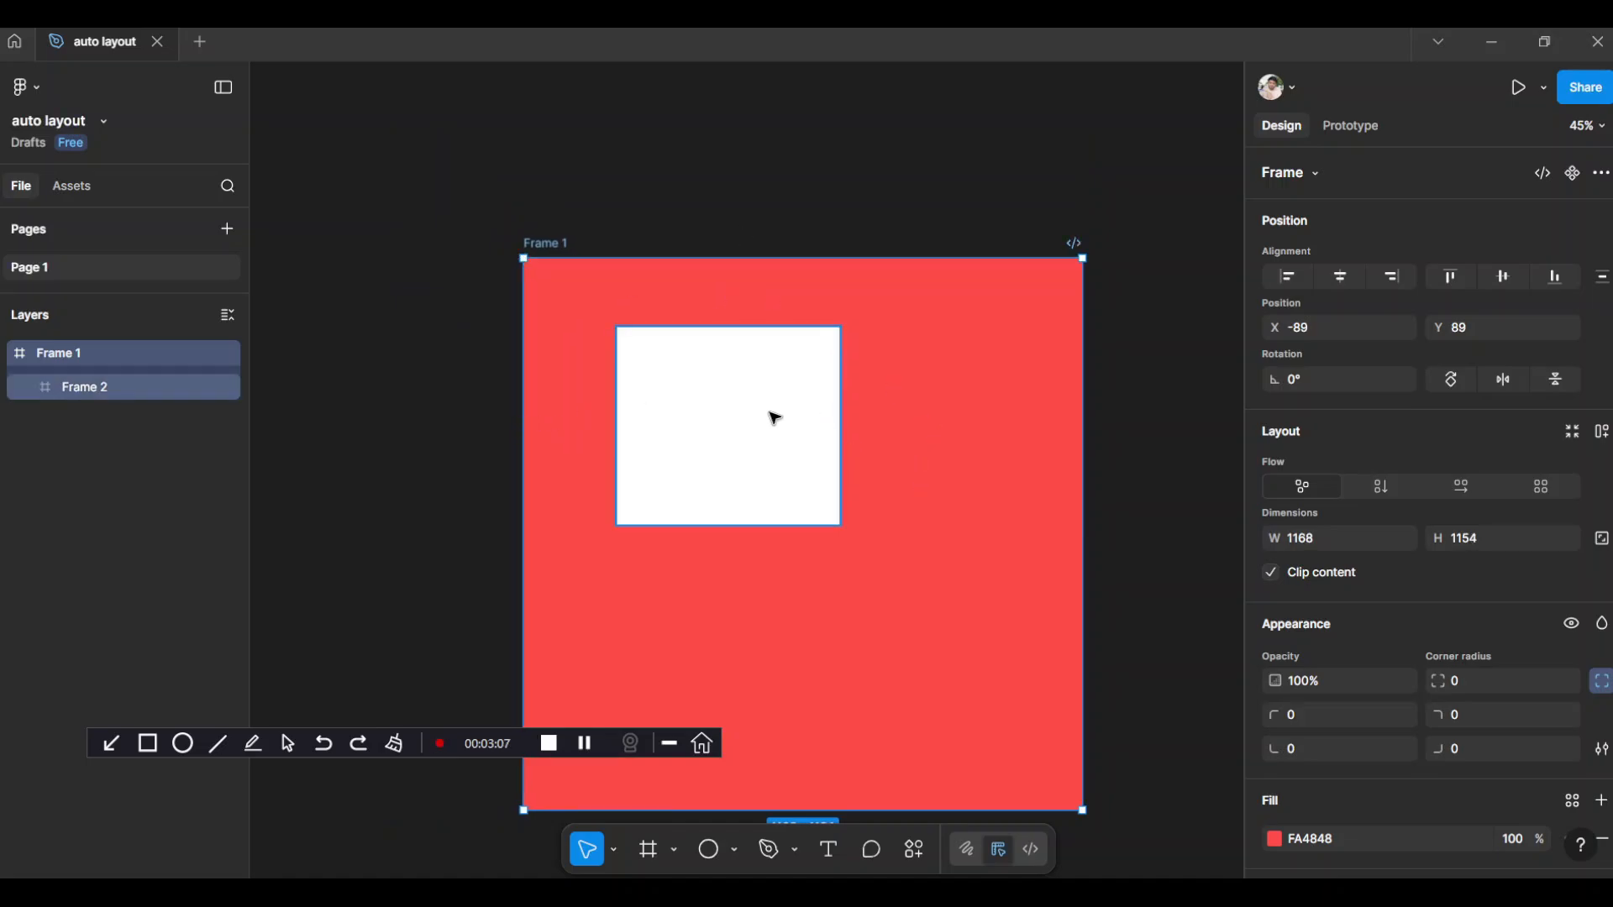
Set the white nested frame's constraints to Left + Right horizontally and Top + Bottom vertically
left_click(774, 417)
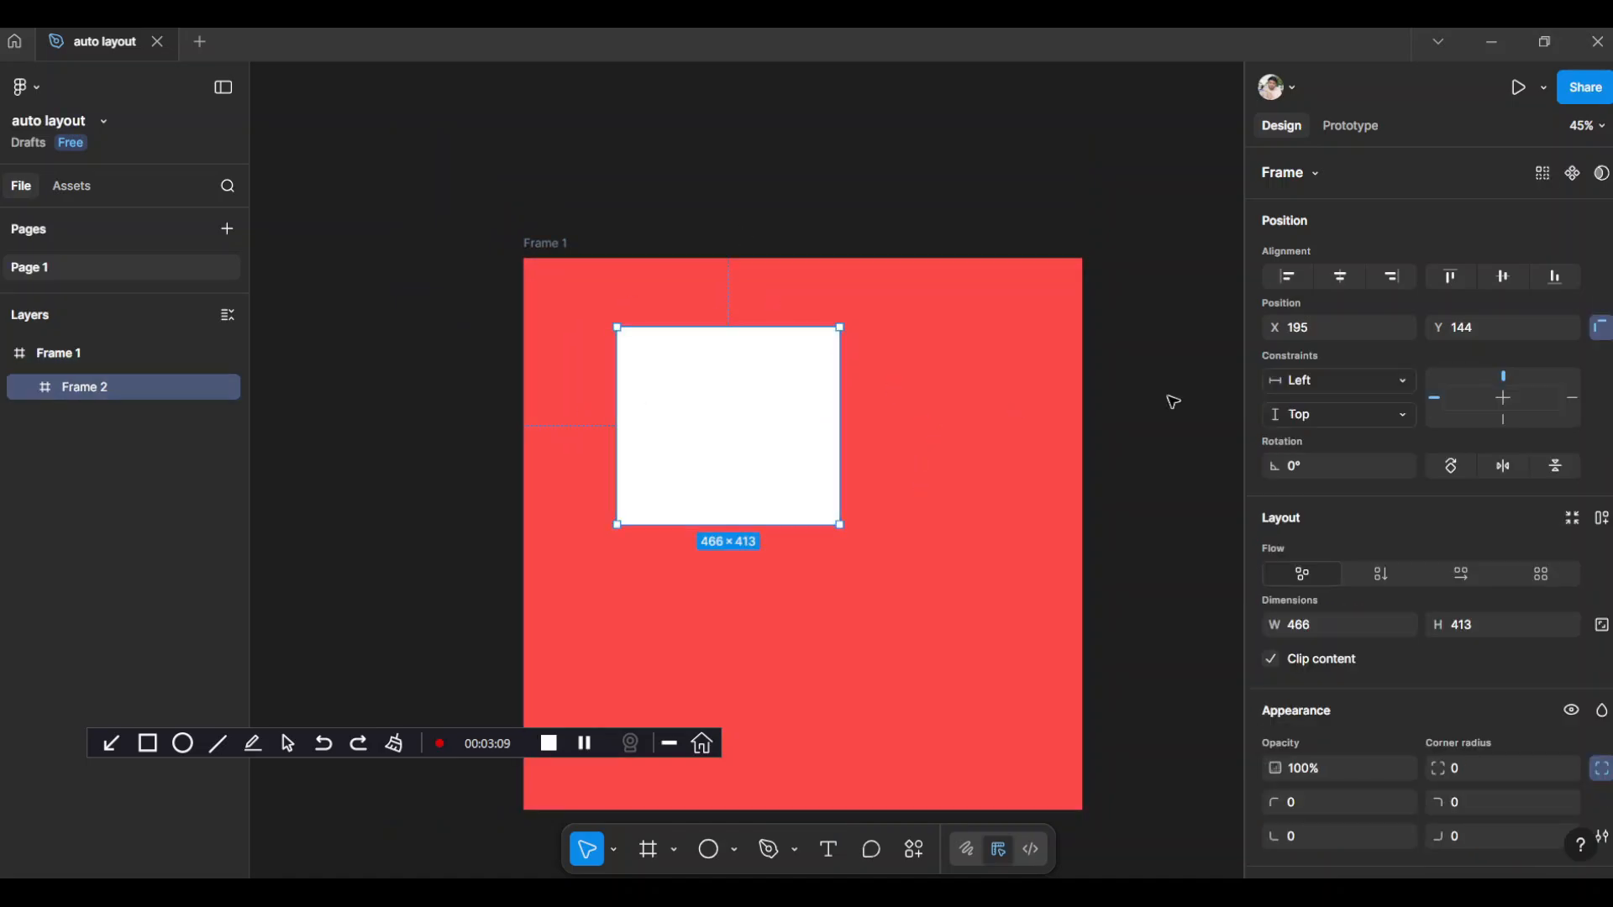
left_click(1344, 385)
left_click(1336, 427)
left_click(1335, 420)
left_click(1329, 465)
Move the red frame to about X -249, Y -166 and enlarge it to about 1388 × 1294
left_click_drag(548, 245, 471, 124)
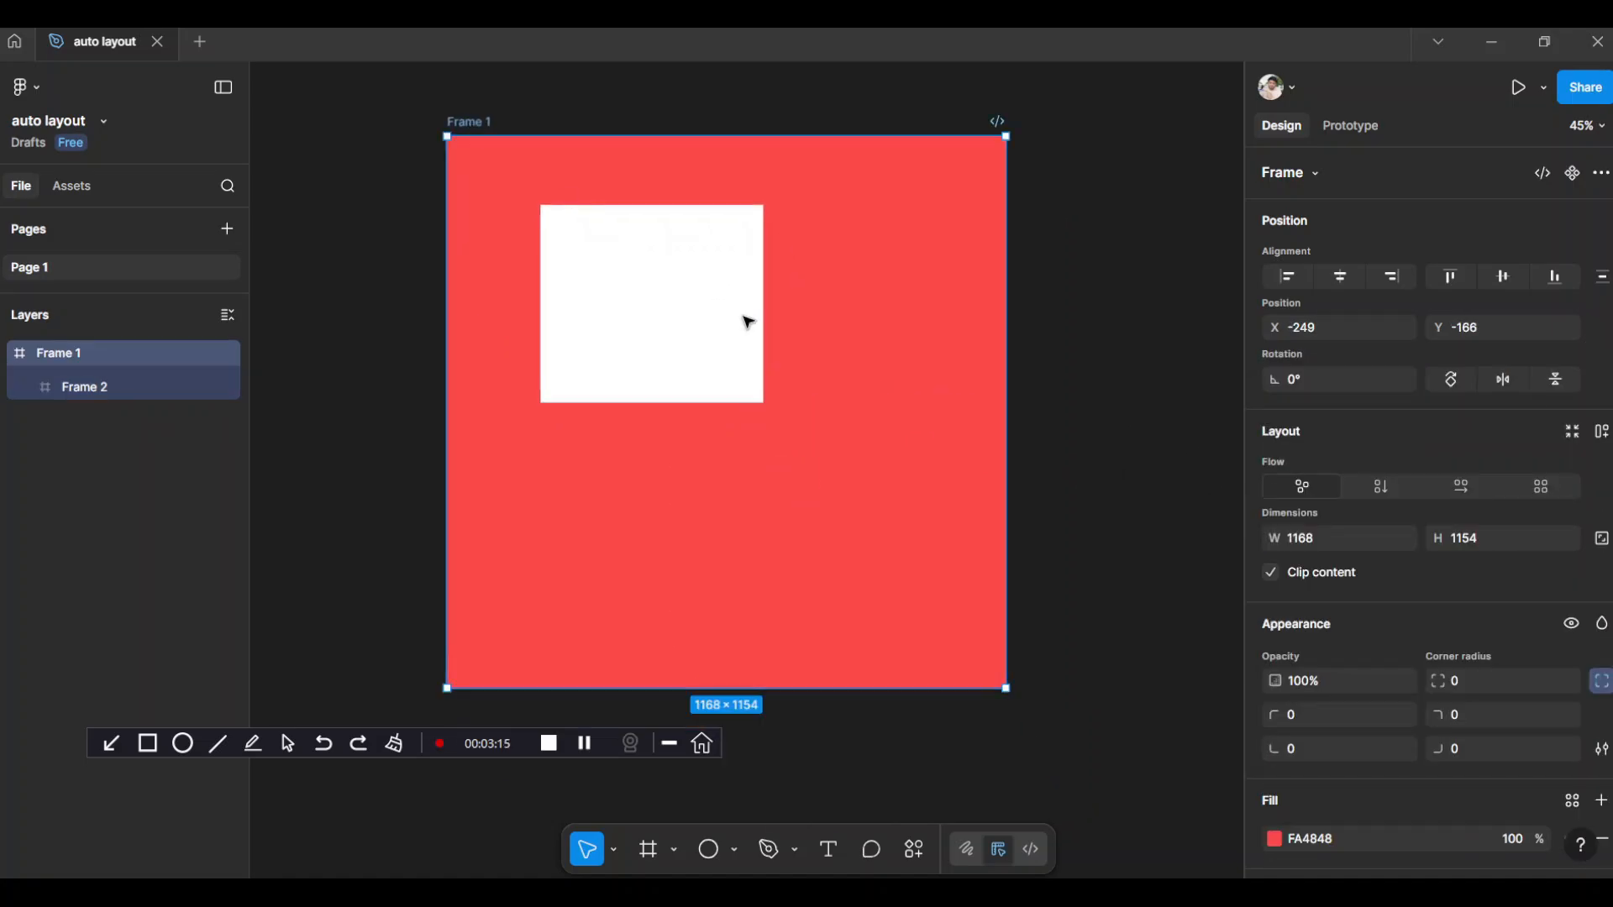
left_click_drag(1000, 684, 1059, 713)
scroll(1140, 566, "up", 1)
scroll(1140, 566, "up", 1)
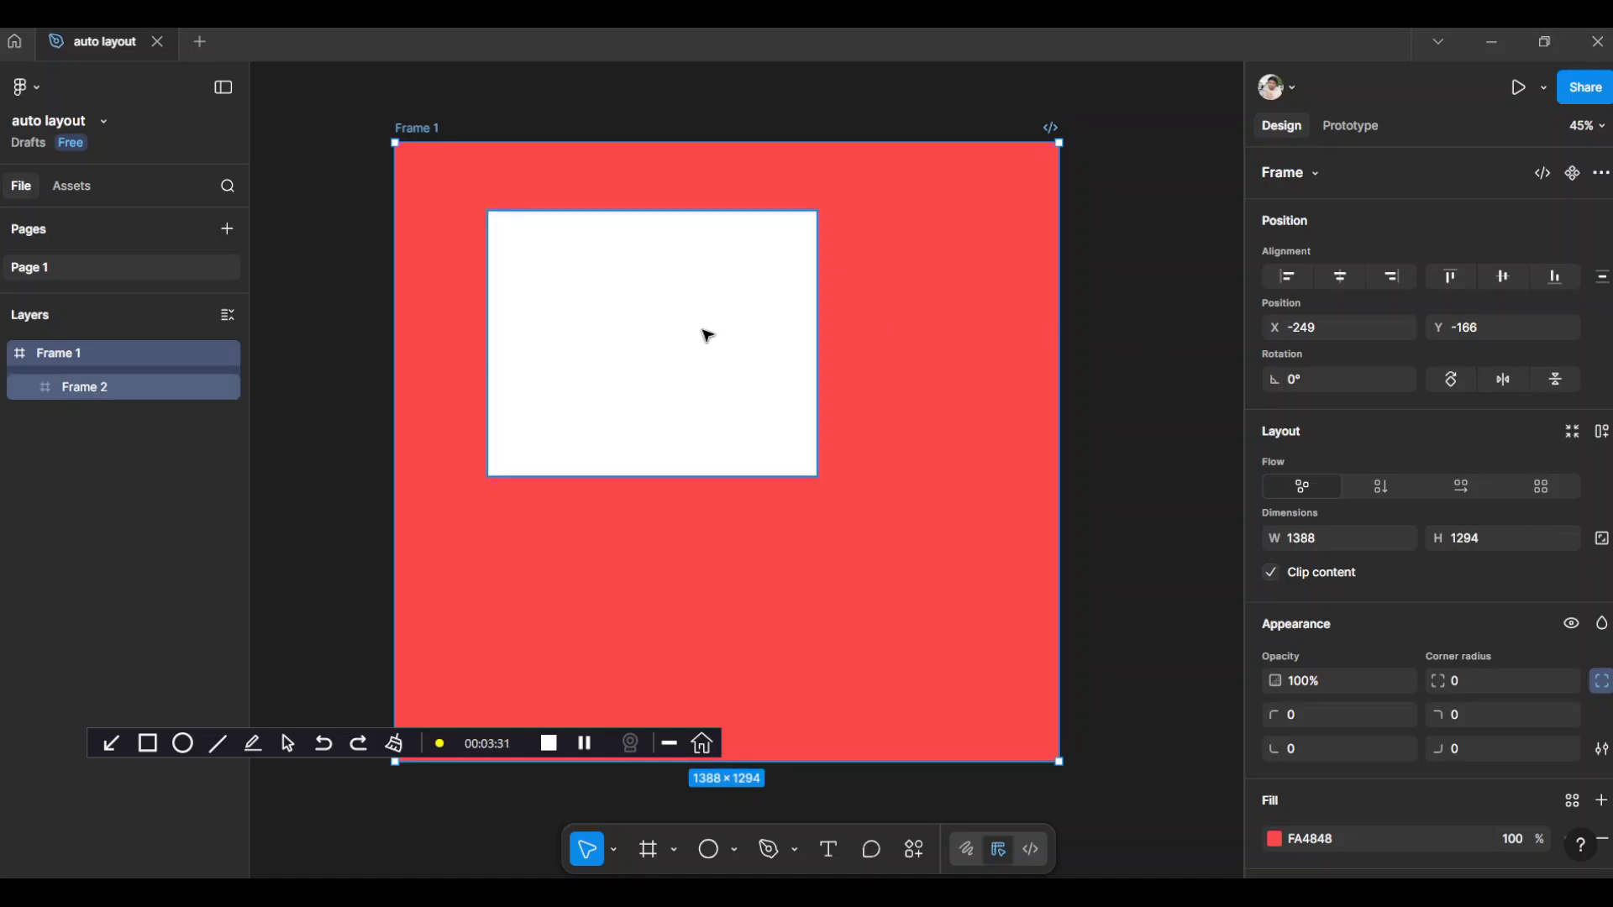
Align the white nested frame to the horizontal and vertical centers of the red frame
left_click(707, 334)
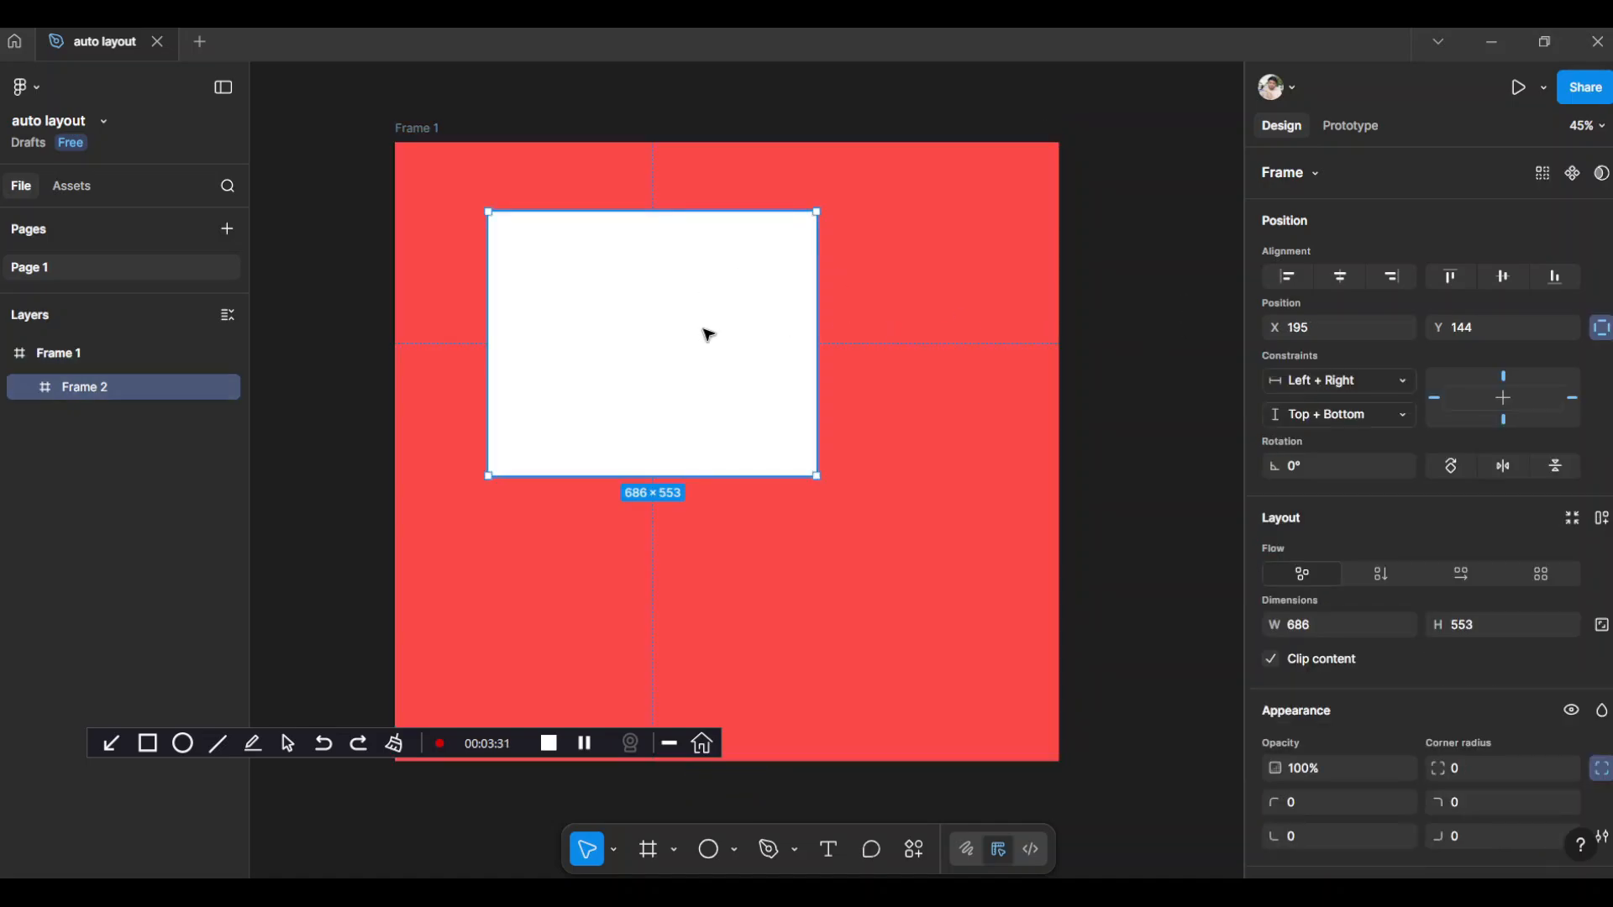
left_click(1339, 287)
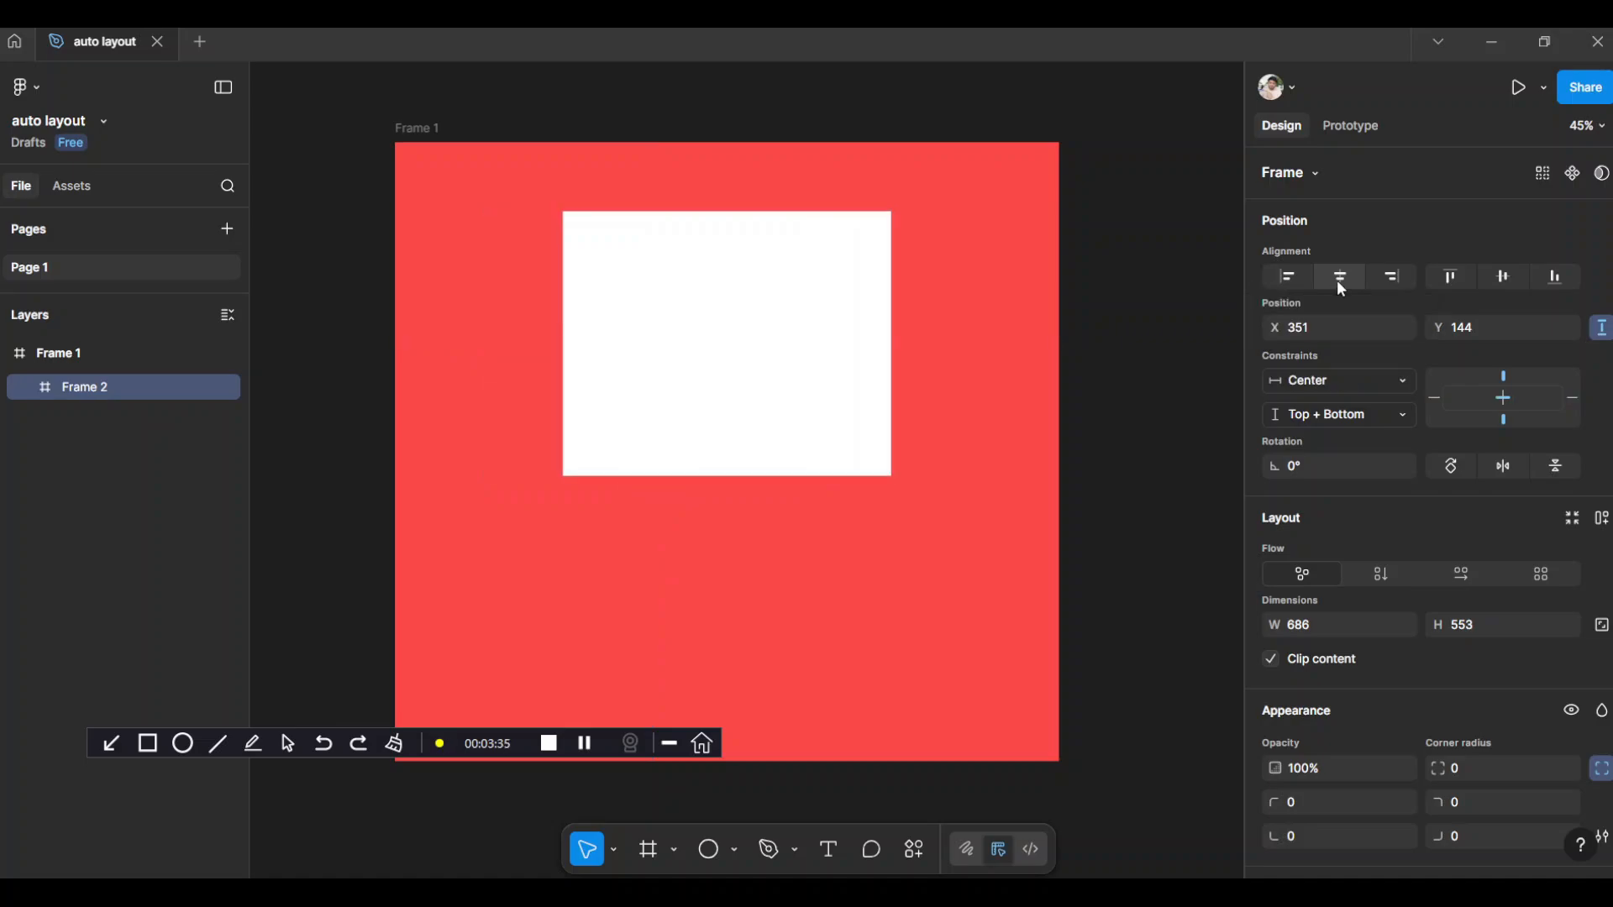
left_click(1504, 278)
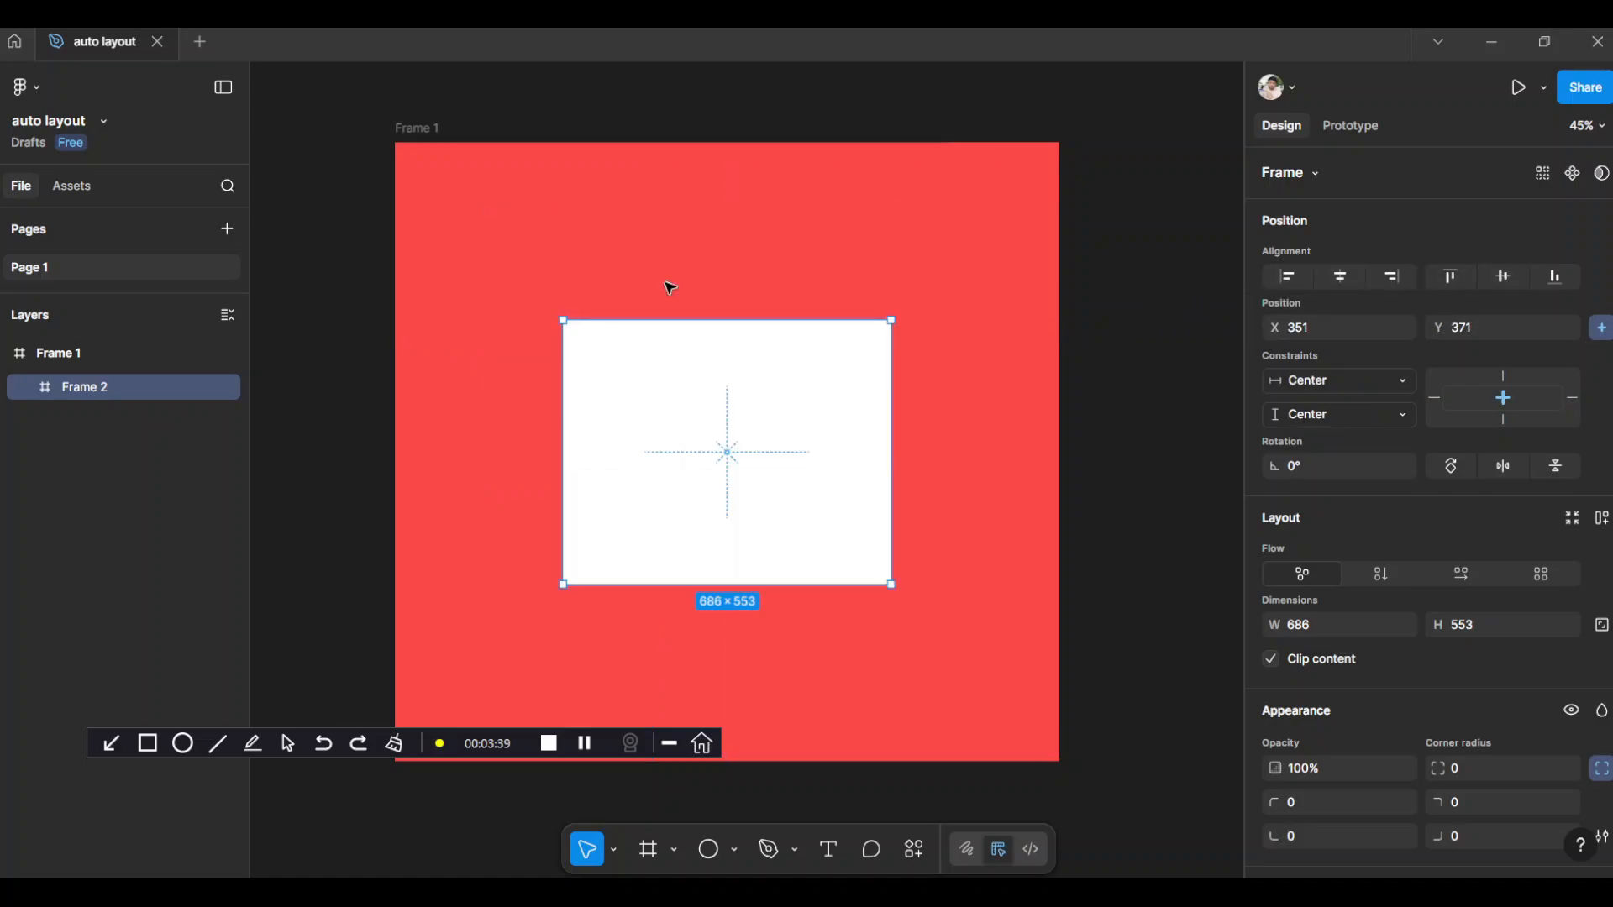
Shrink the red frame to about 1019 × 812 and enlarge it again to about 1401 × 1003
left_click(420, 128)
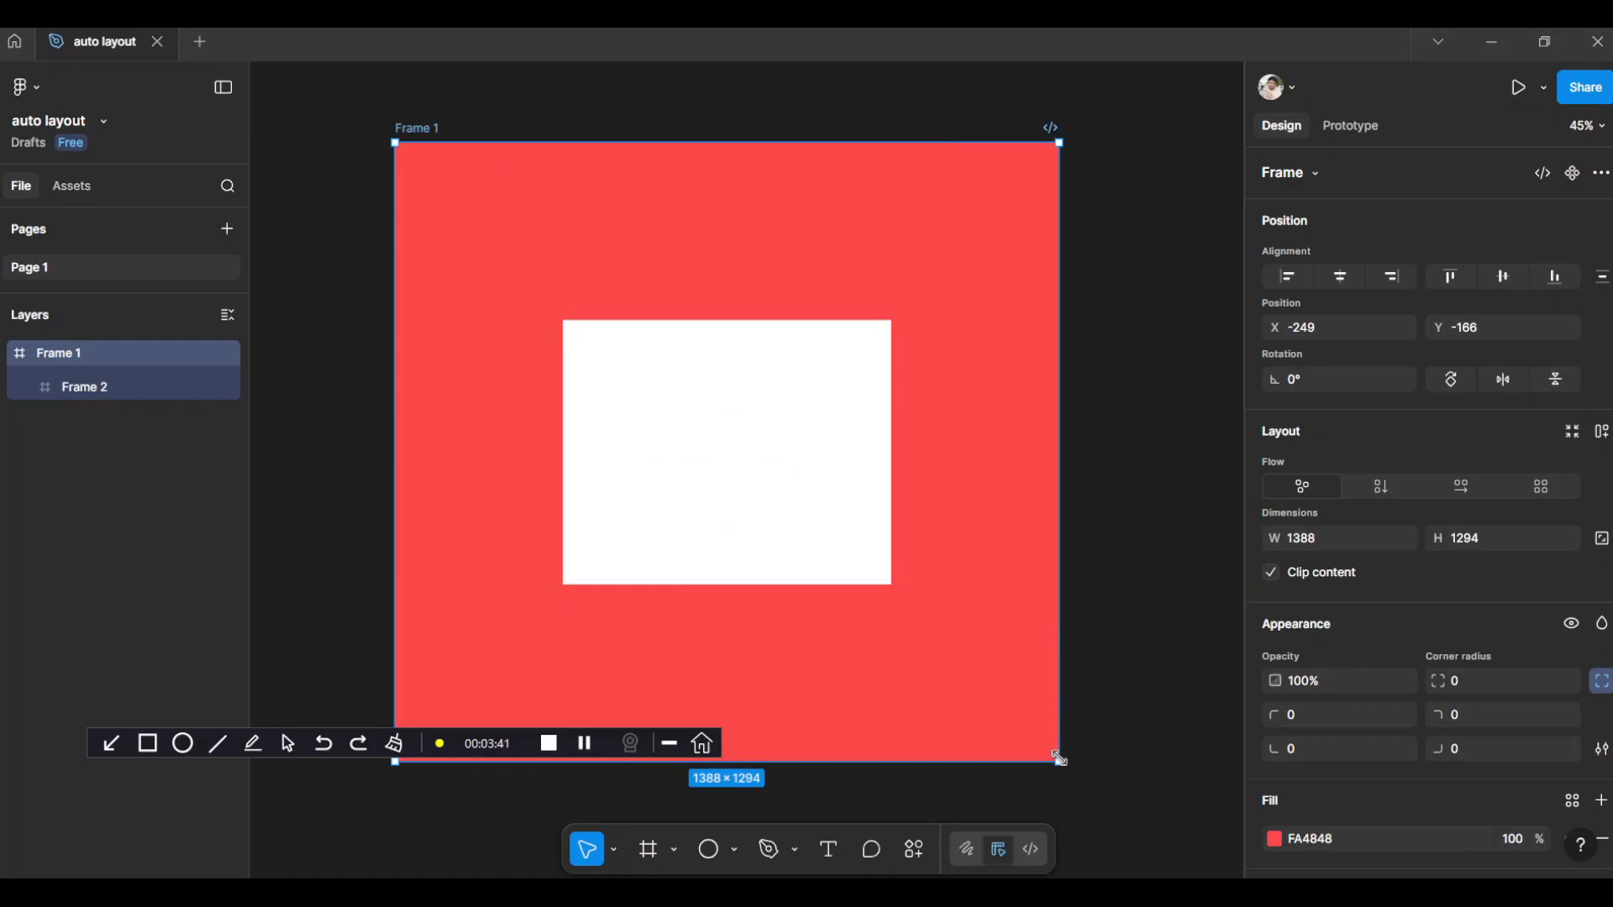
left_click_drag(1055, 762, 882, 317)
scroll(901, 429, "up", 4)
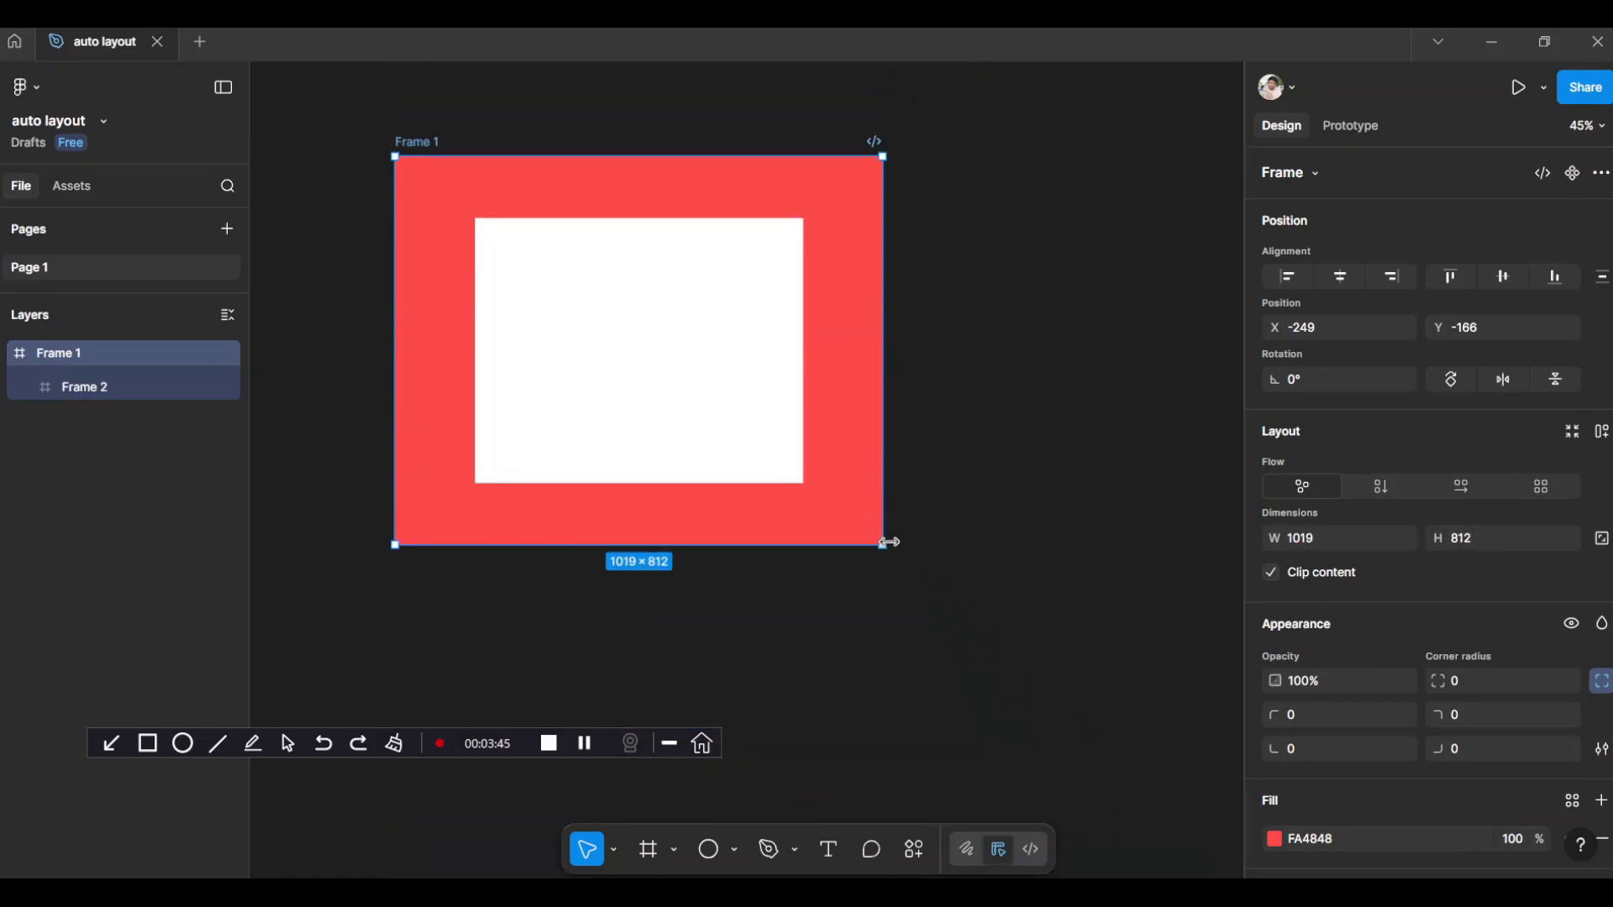
left_click_drag(885, 546, 1095, 653)
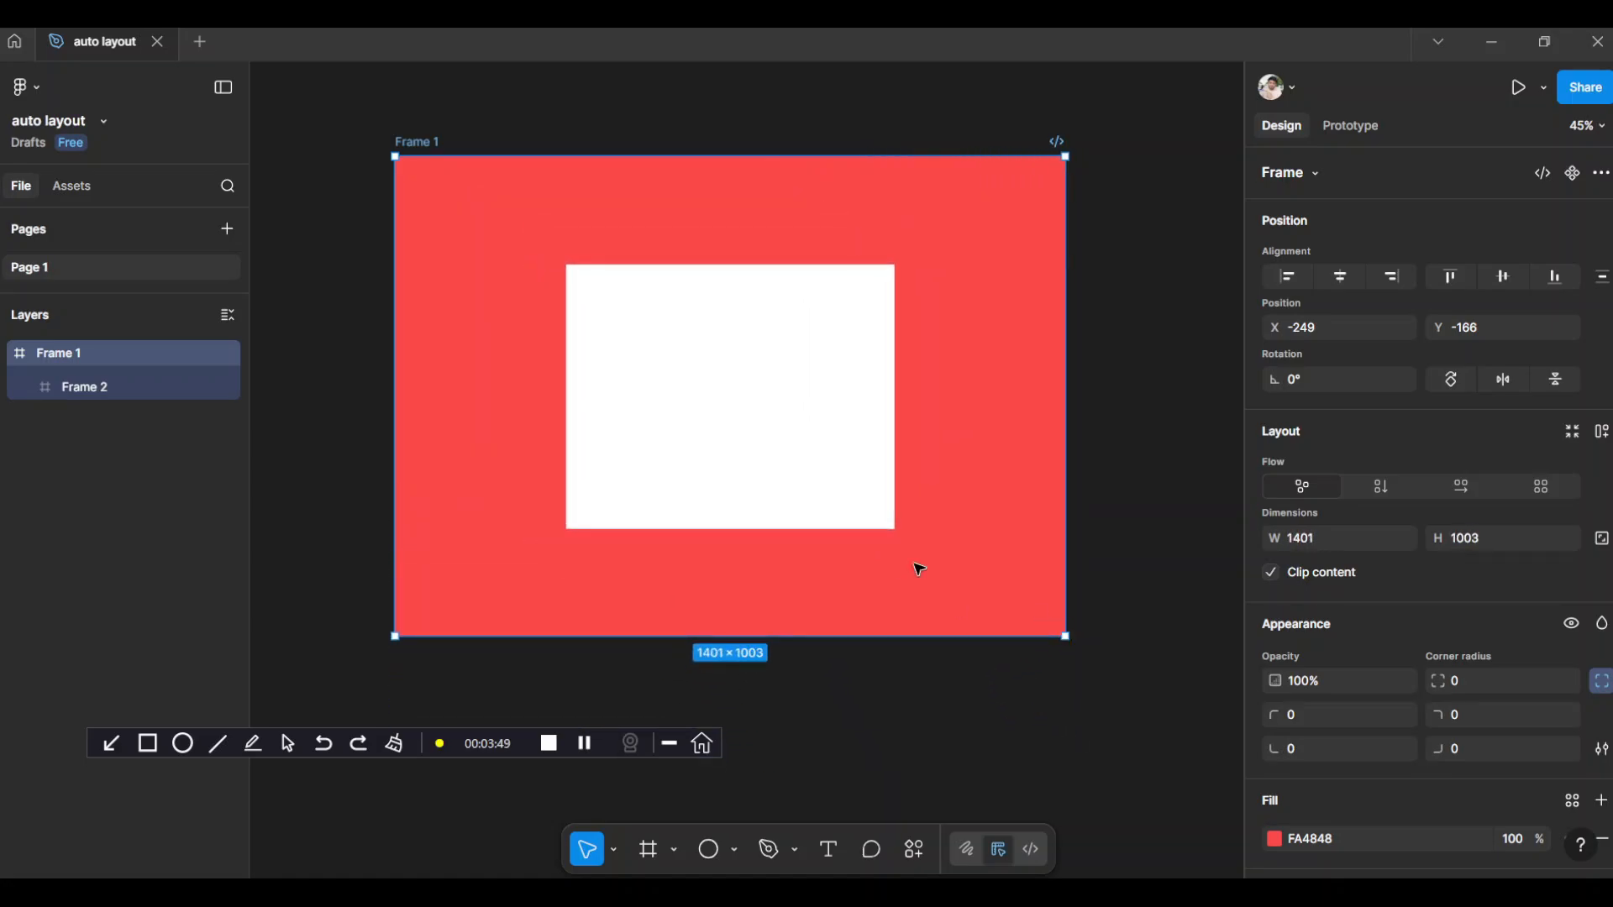
Widen the white nested frame by extending its left and right edges toward the red frame's sides
left_click(709, 383)
left_click_drag(561, 387, 503, 388)
left_click_drag(903, 400, 990, 401)
left_click(1147, 376)
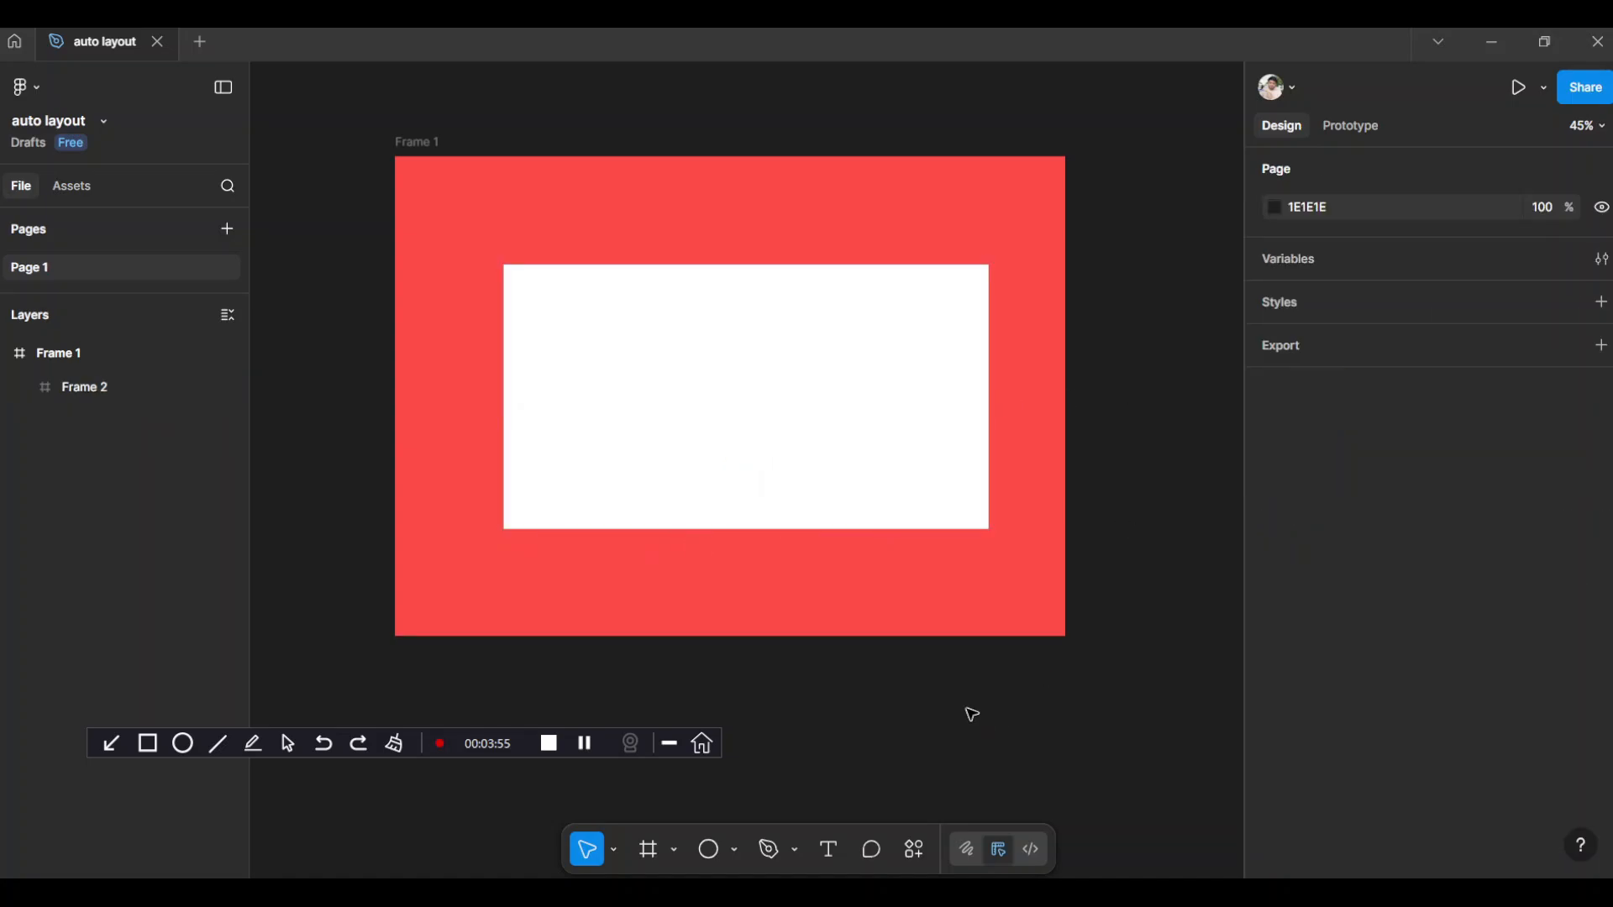
Draw a circle of about 169 × 171 in the left part of the white nested frame
key("o")
left_click_drag(564, 341, 671, 452)
left_click_drag(670, 451, 646, 423)
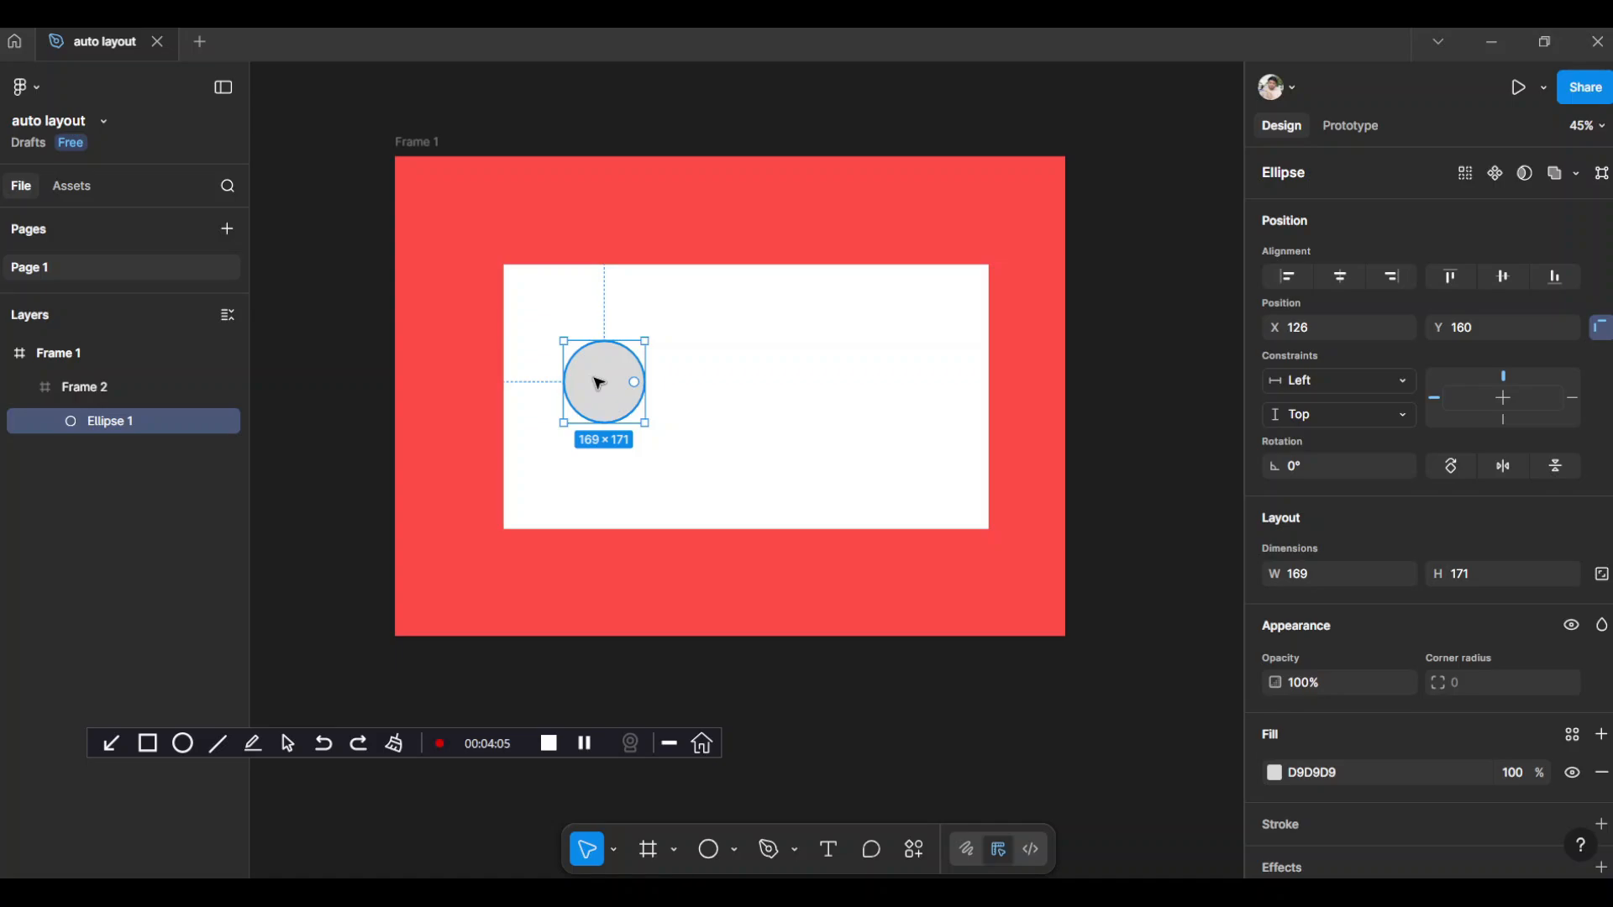
Duplicate the circle twice to its right, forming a horizontal row with 66 px gaps
left_click_drag(599, 382, 828, 380)
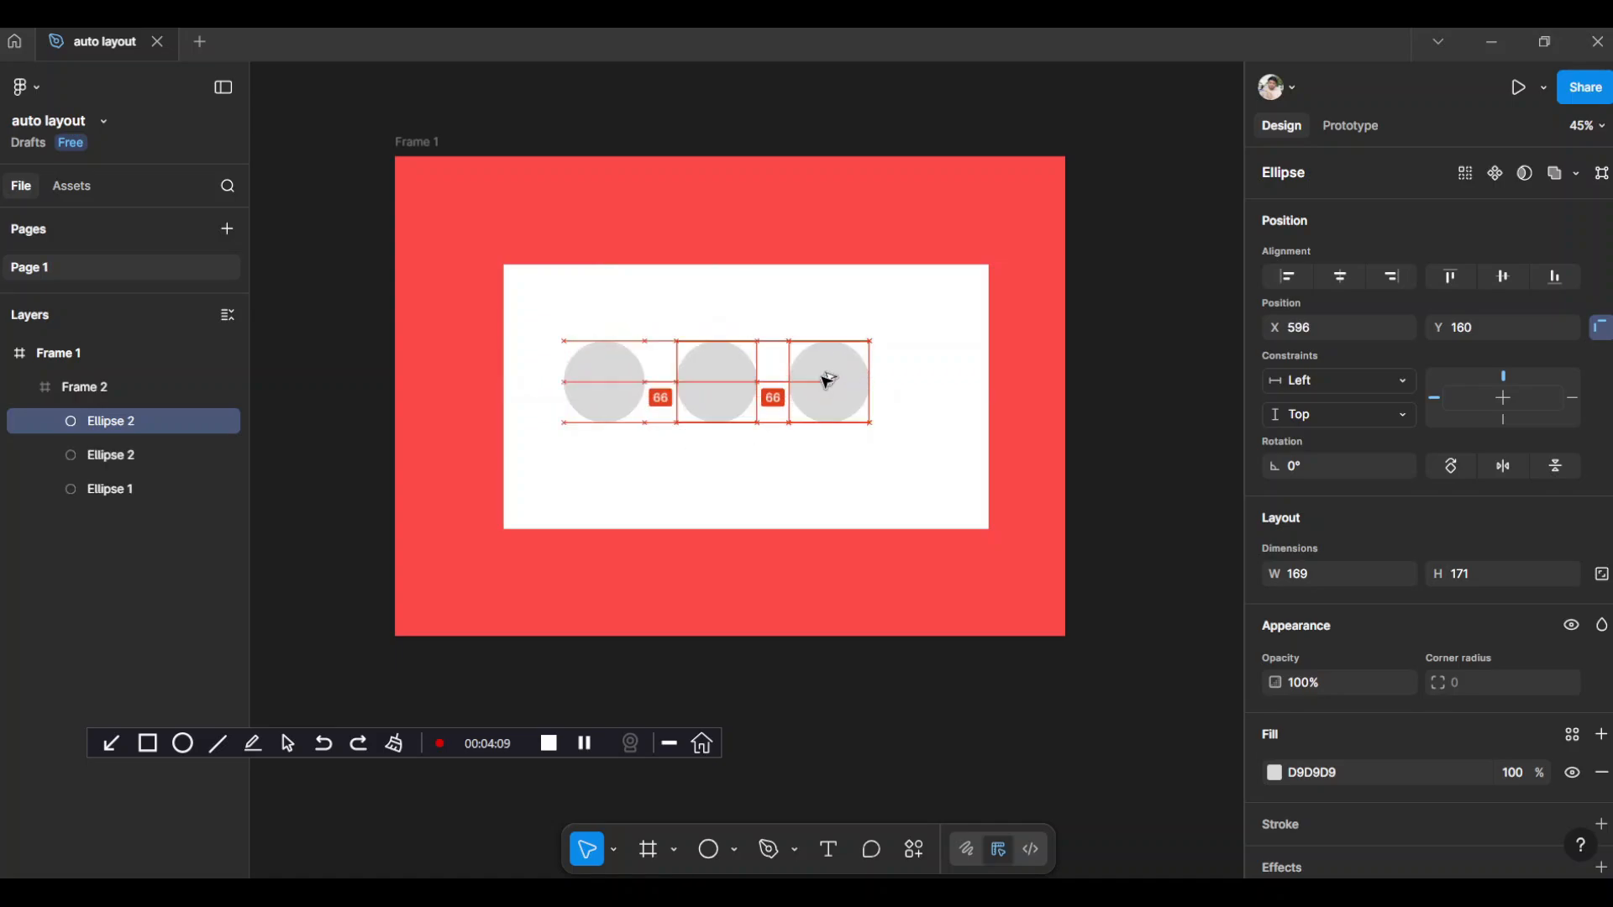
left_click(1146, 358)
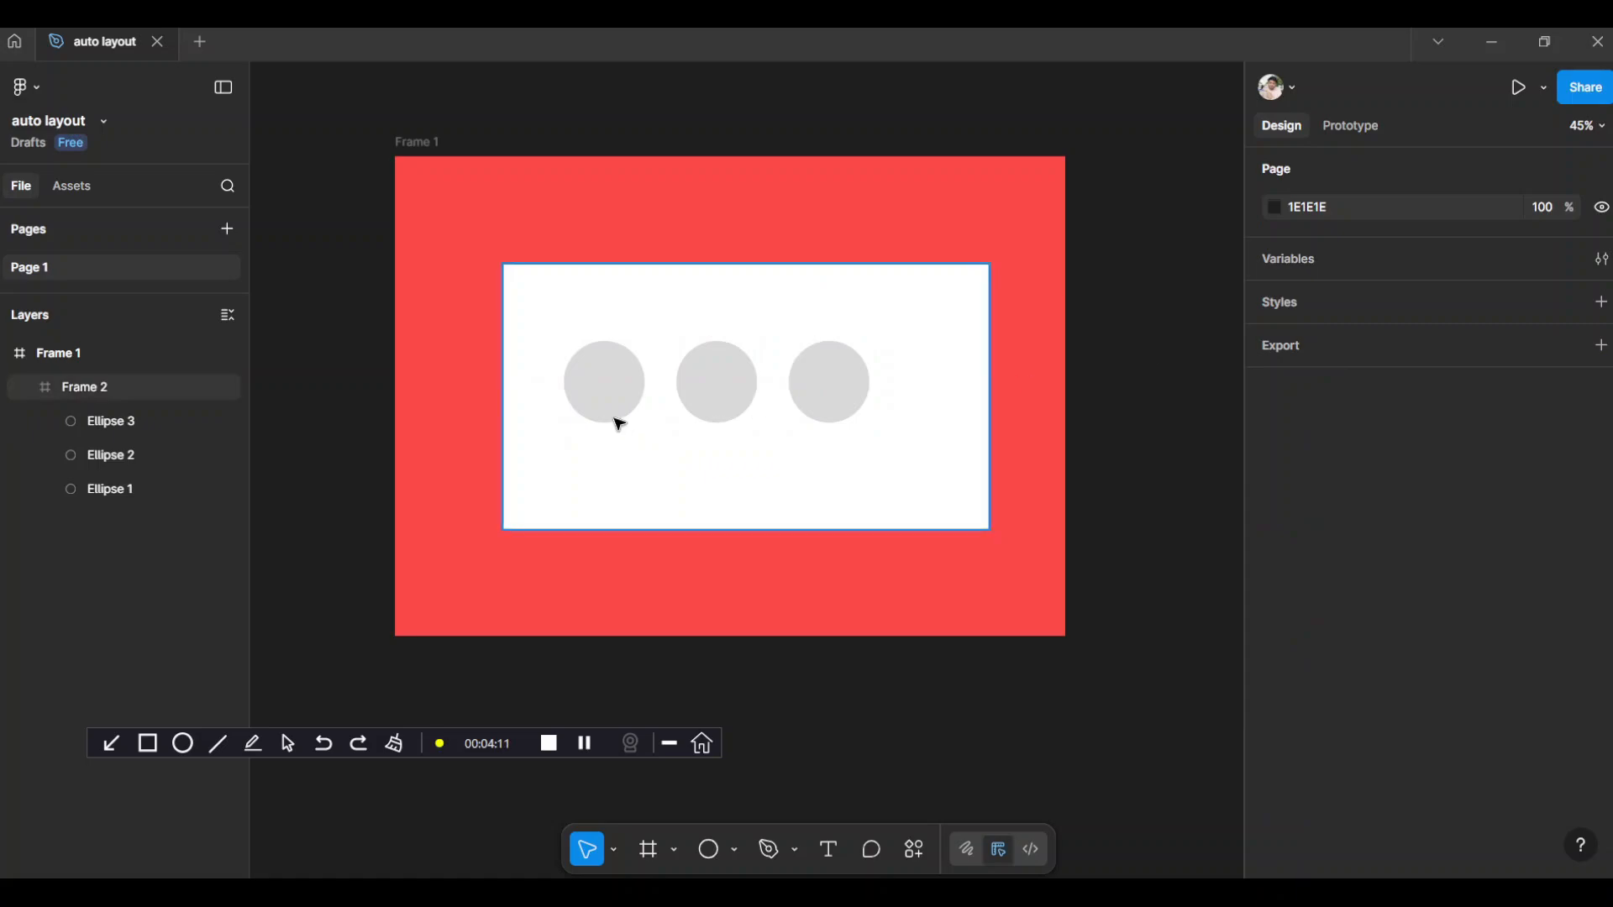
Examine the three circles one by one as separate objects, along with the white frame that contains them
double_click(620, 383)
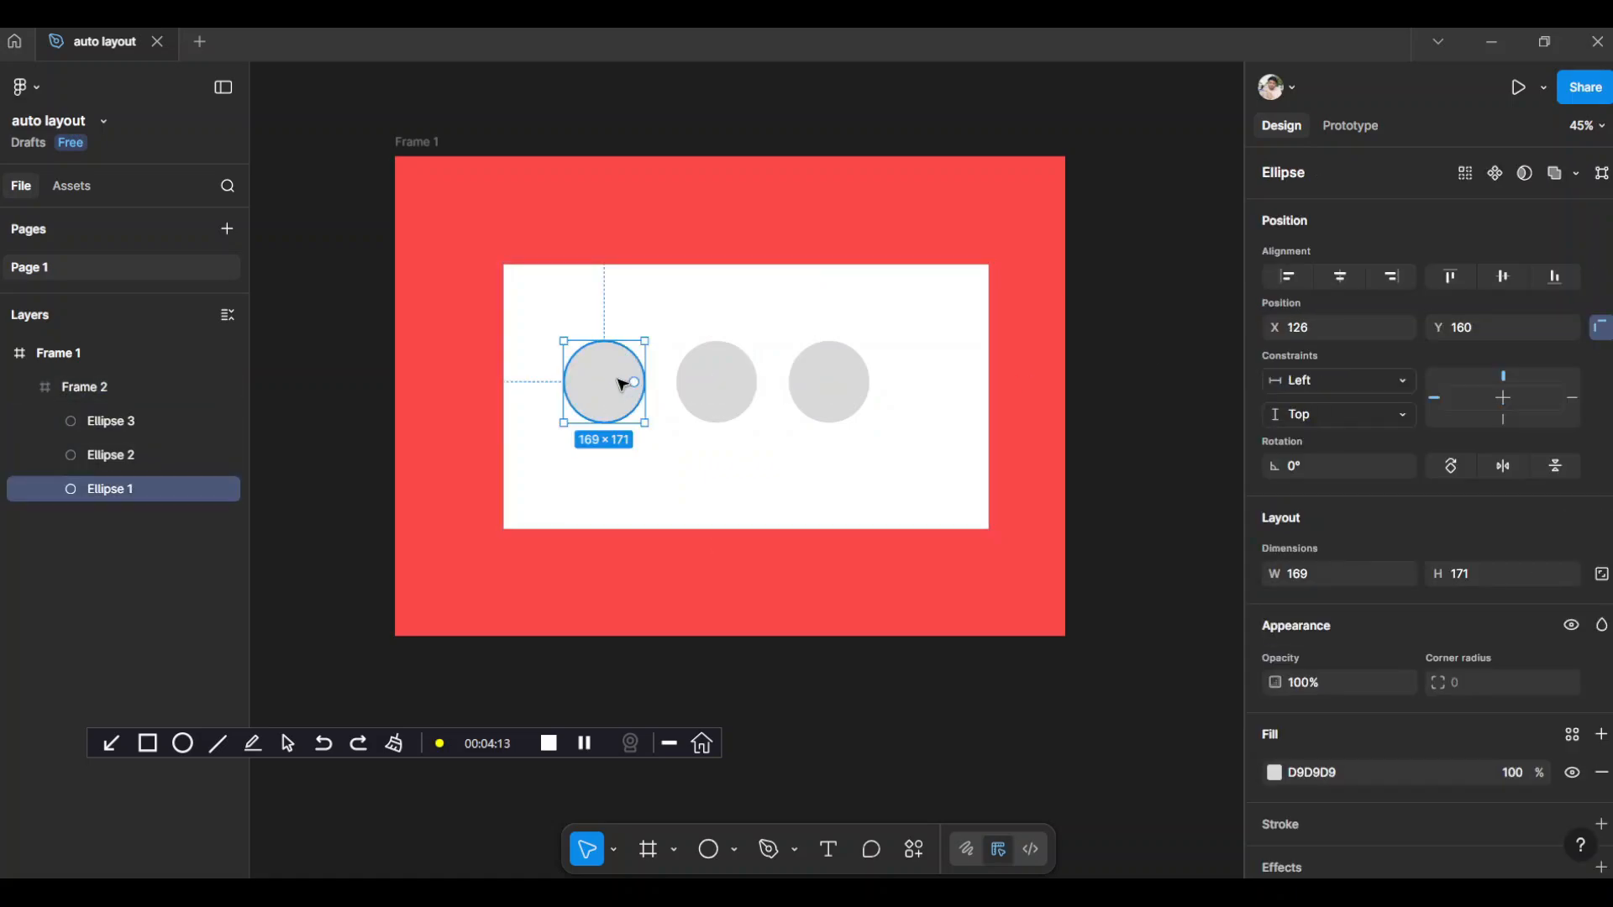
left_click(710, 386)
left_click(832, 385)
left_click(719, 391)
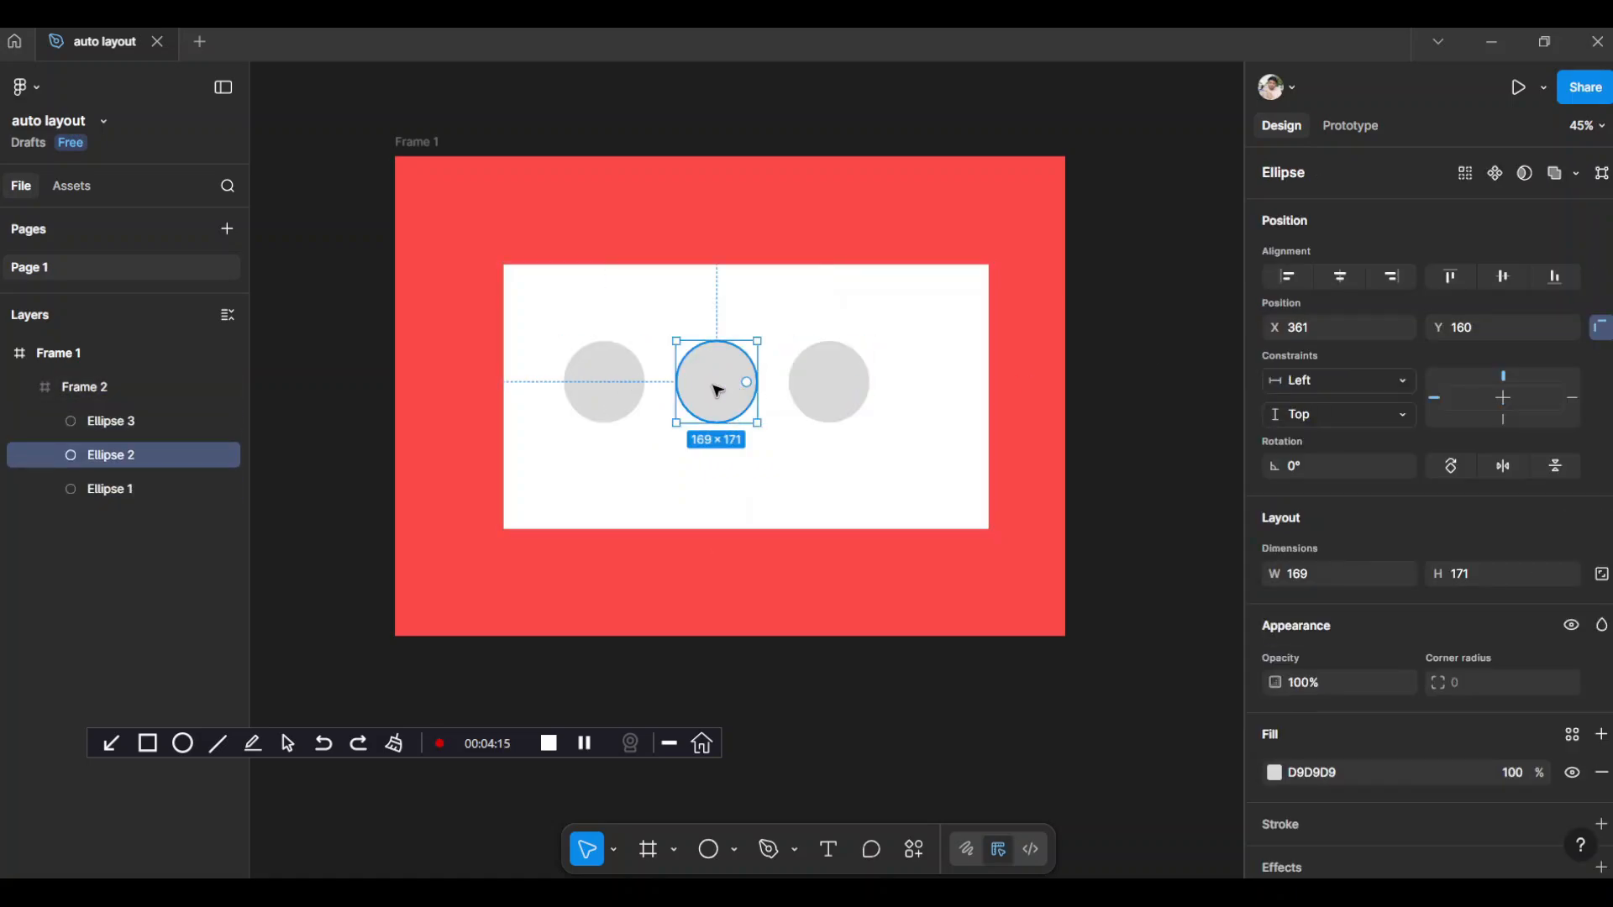
left_click(608, 379)
left_click(709, 391)
left_click(836, 386)
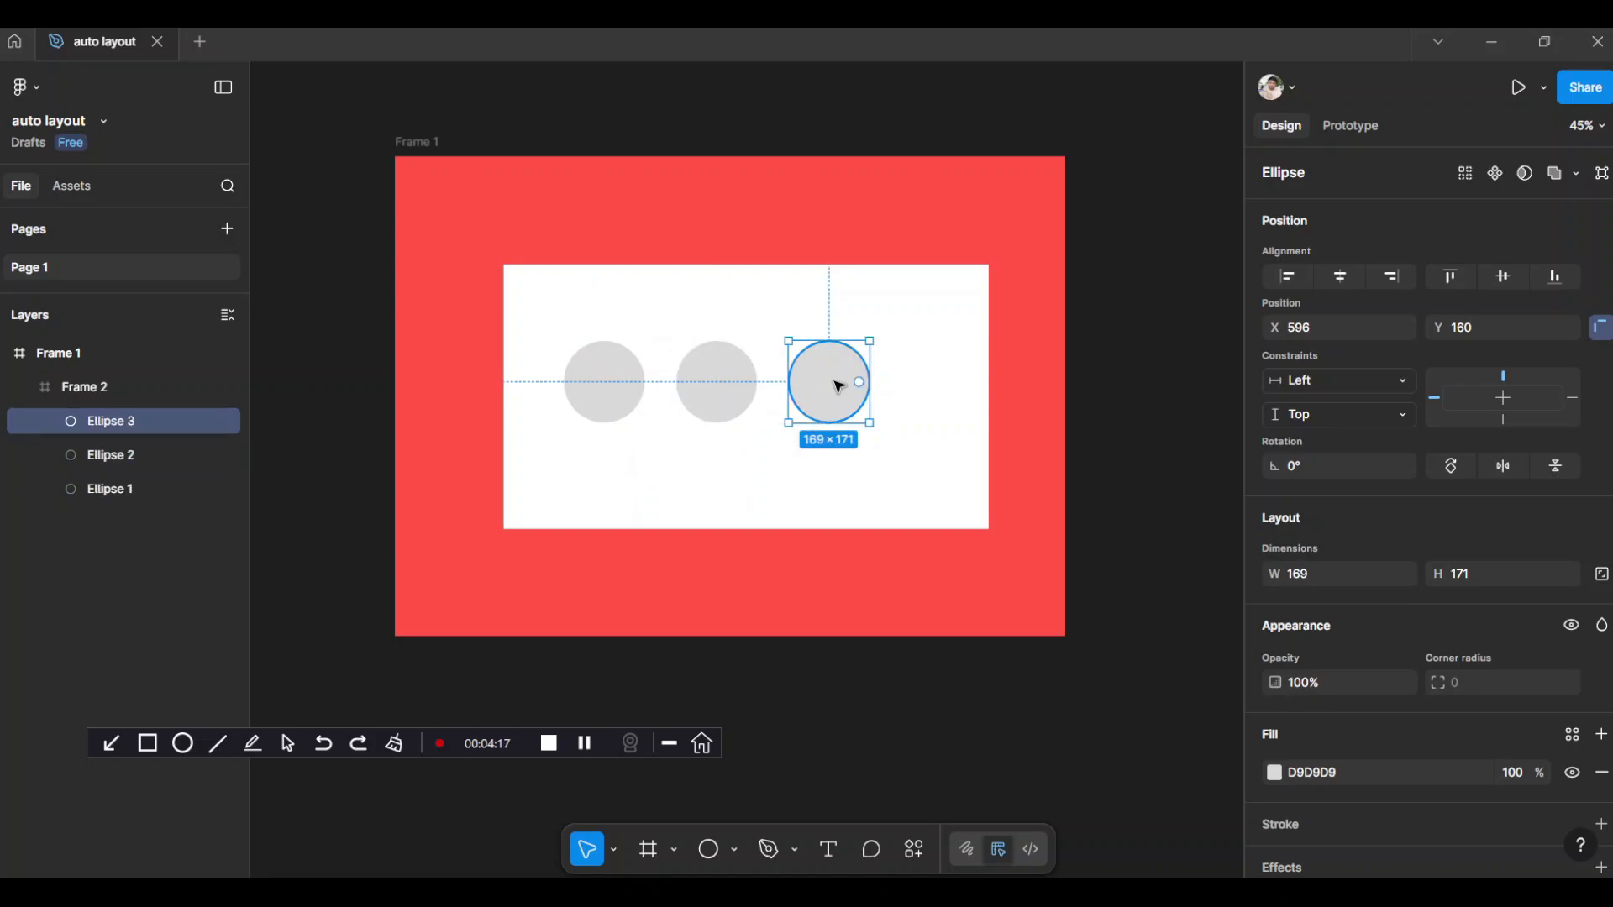
left_click(719, 392)
left_click(607, 379)
left_click(704, 390)
left_click(830, 387)
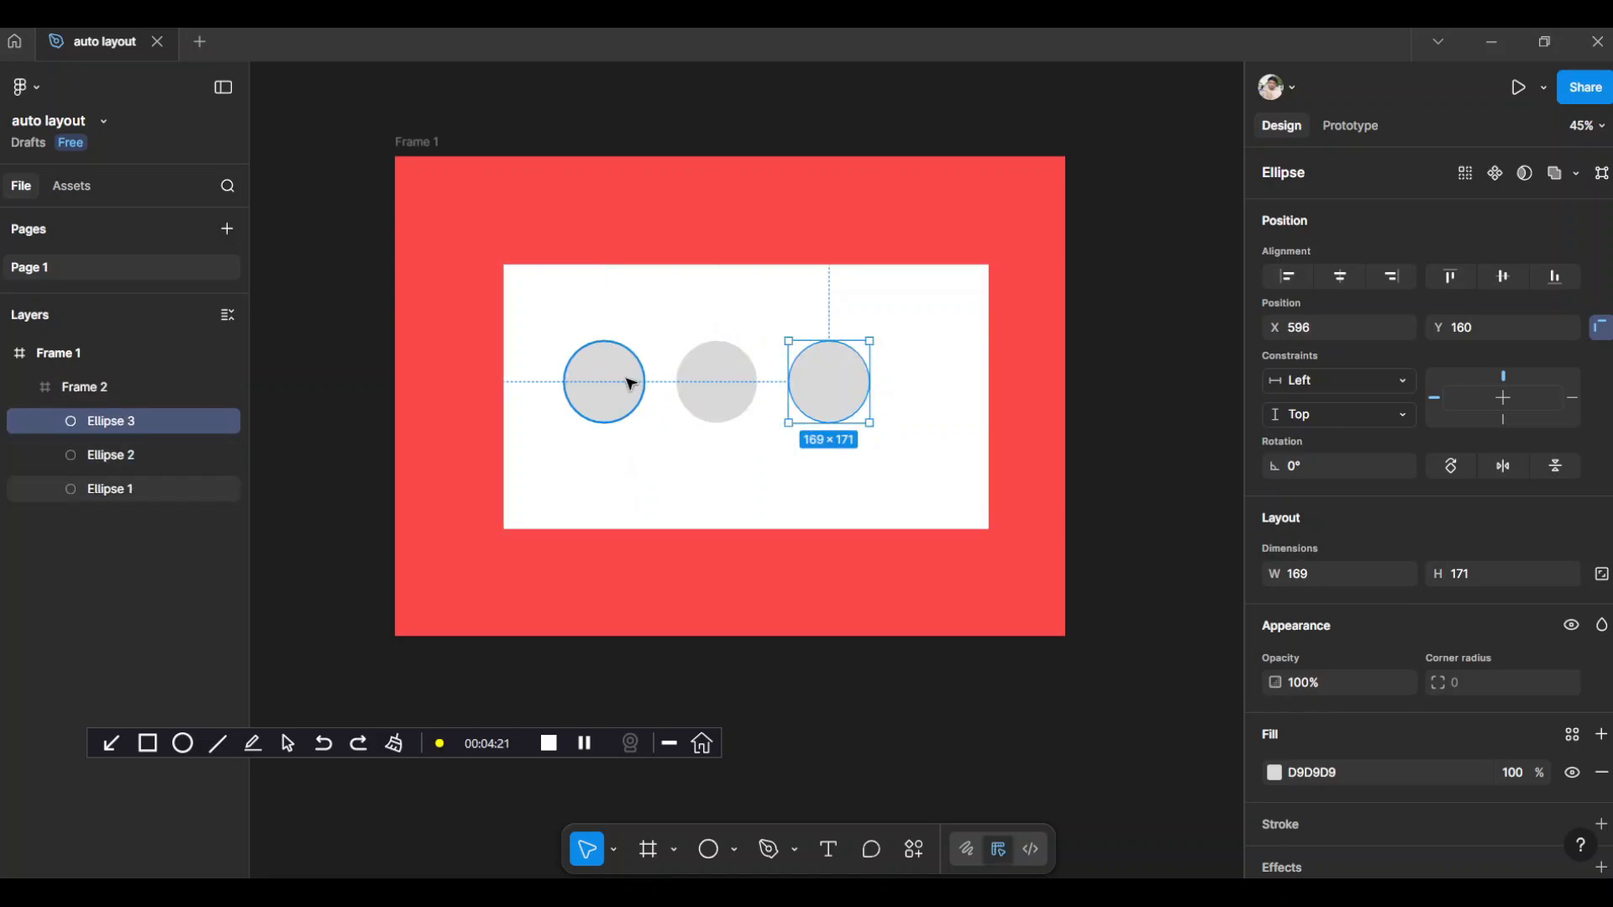
left_click(530, 287)
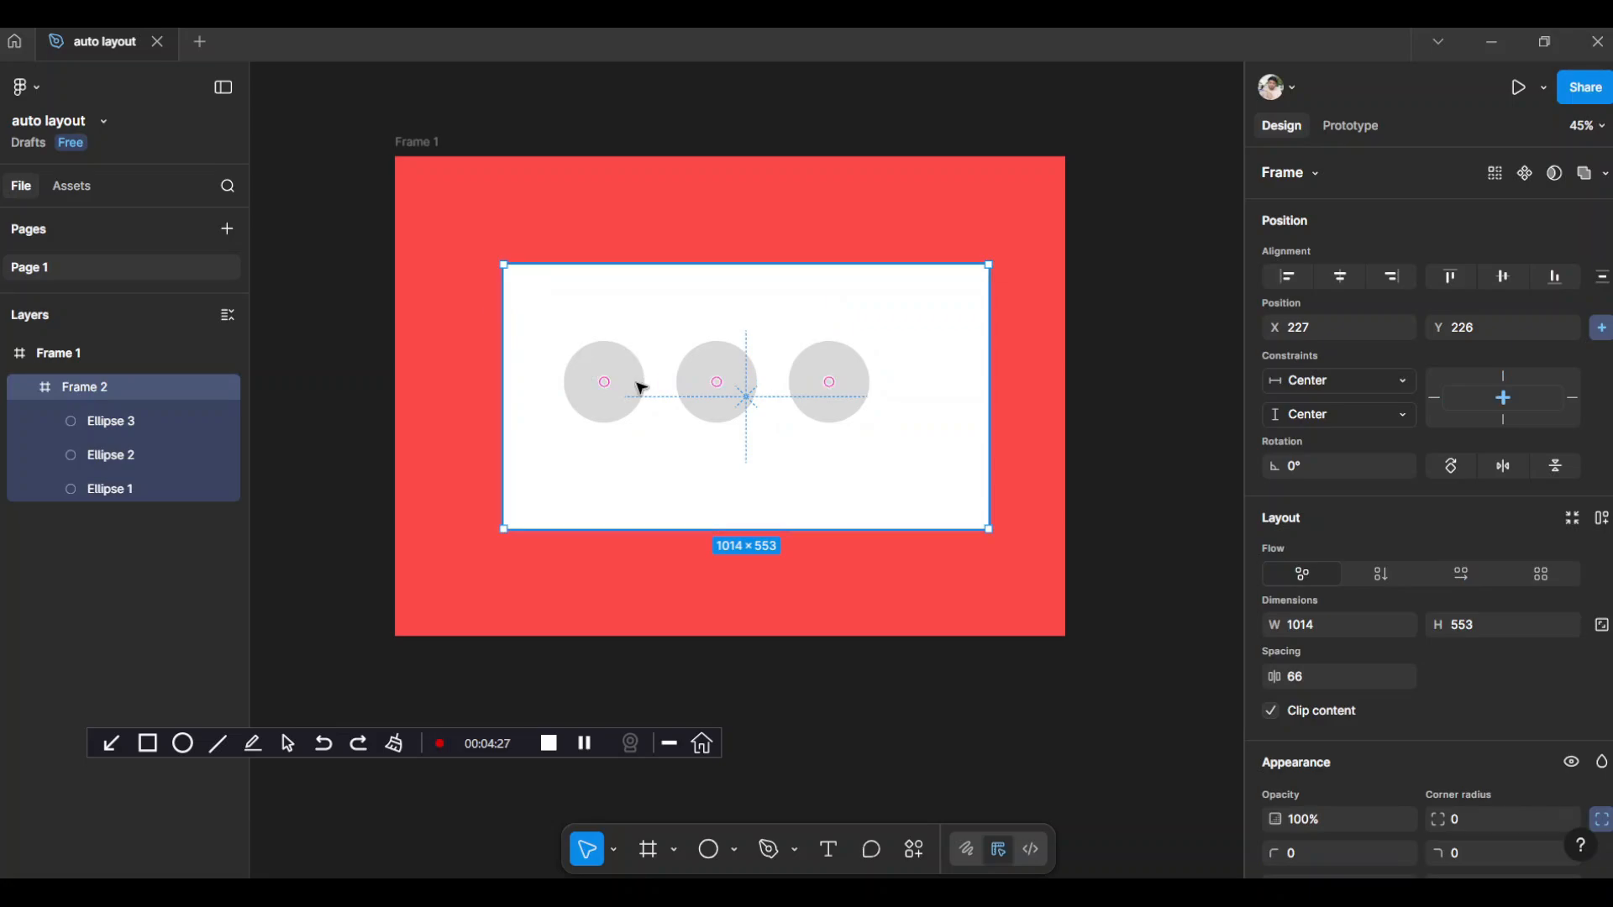
left_click(679, 598)
Select all three circles together and wrap them in a horizontal auto layout frame
left_click(706, 389)
left_click(621, 397)
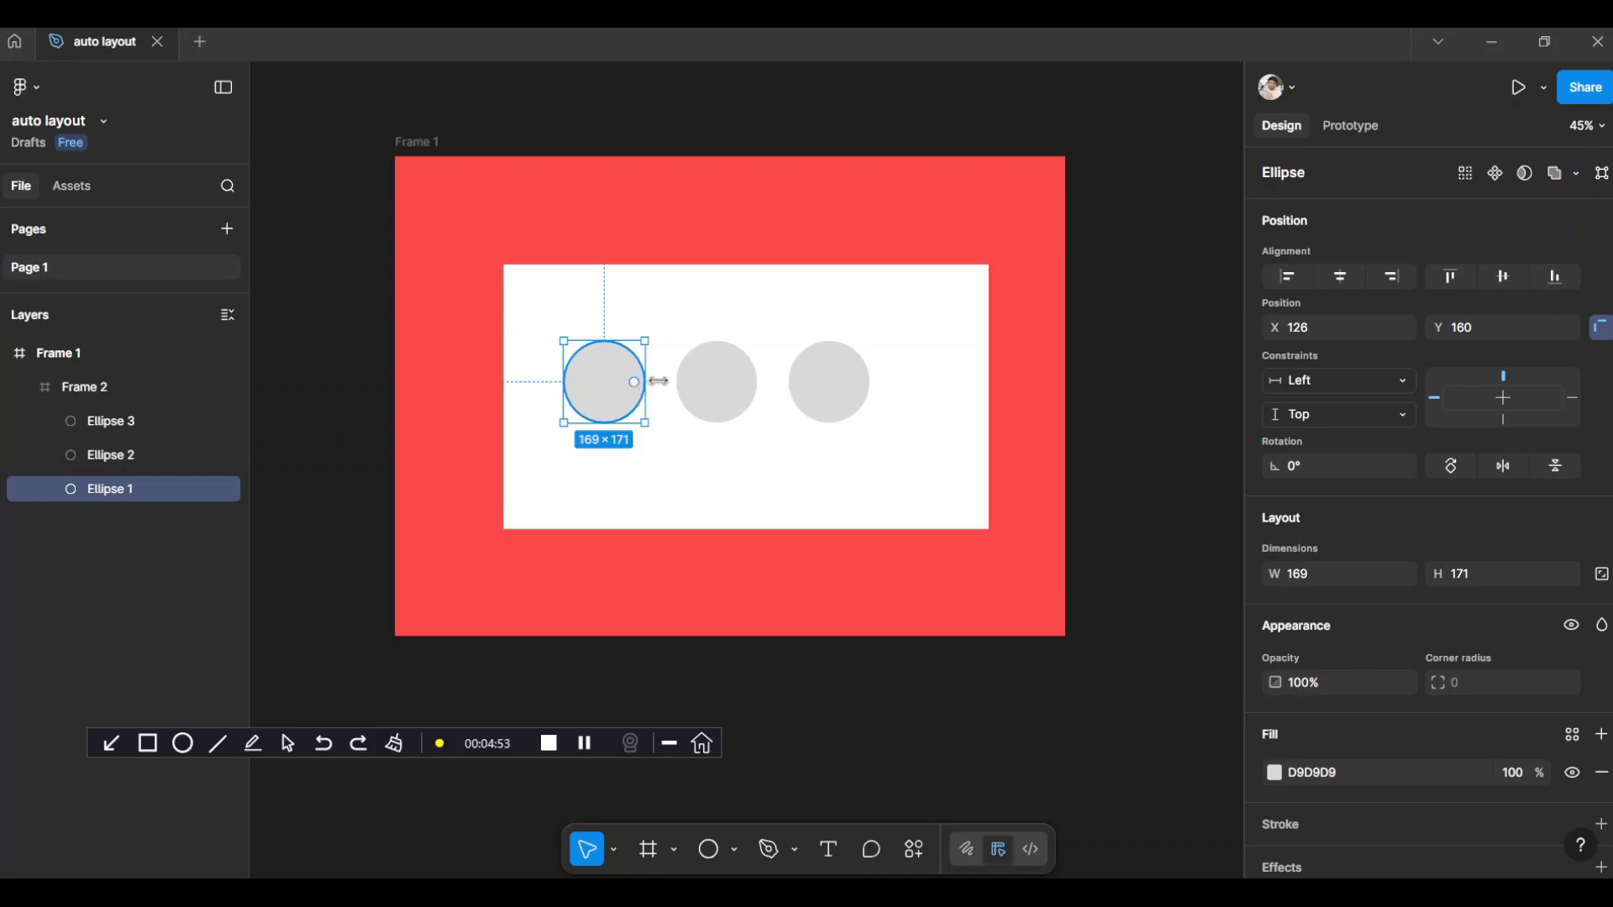
left_click(717, 378, "shift")
left_click(843, 394, "shift")
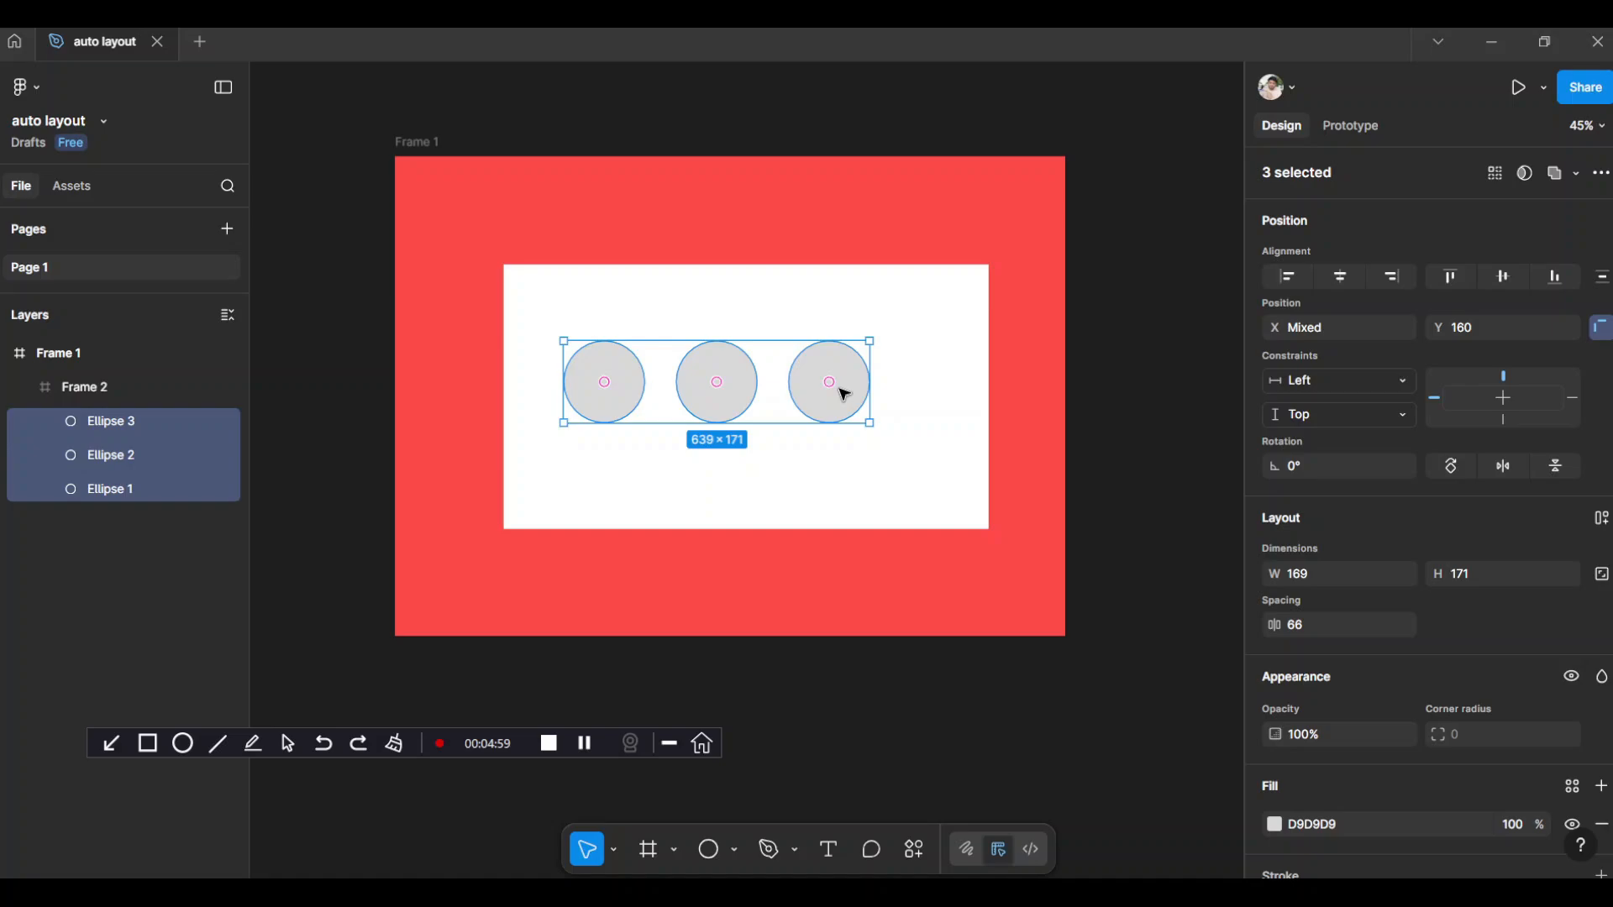
key("shift+a")
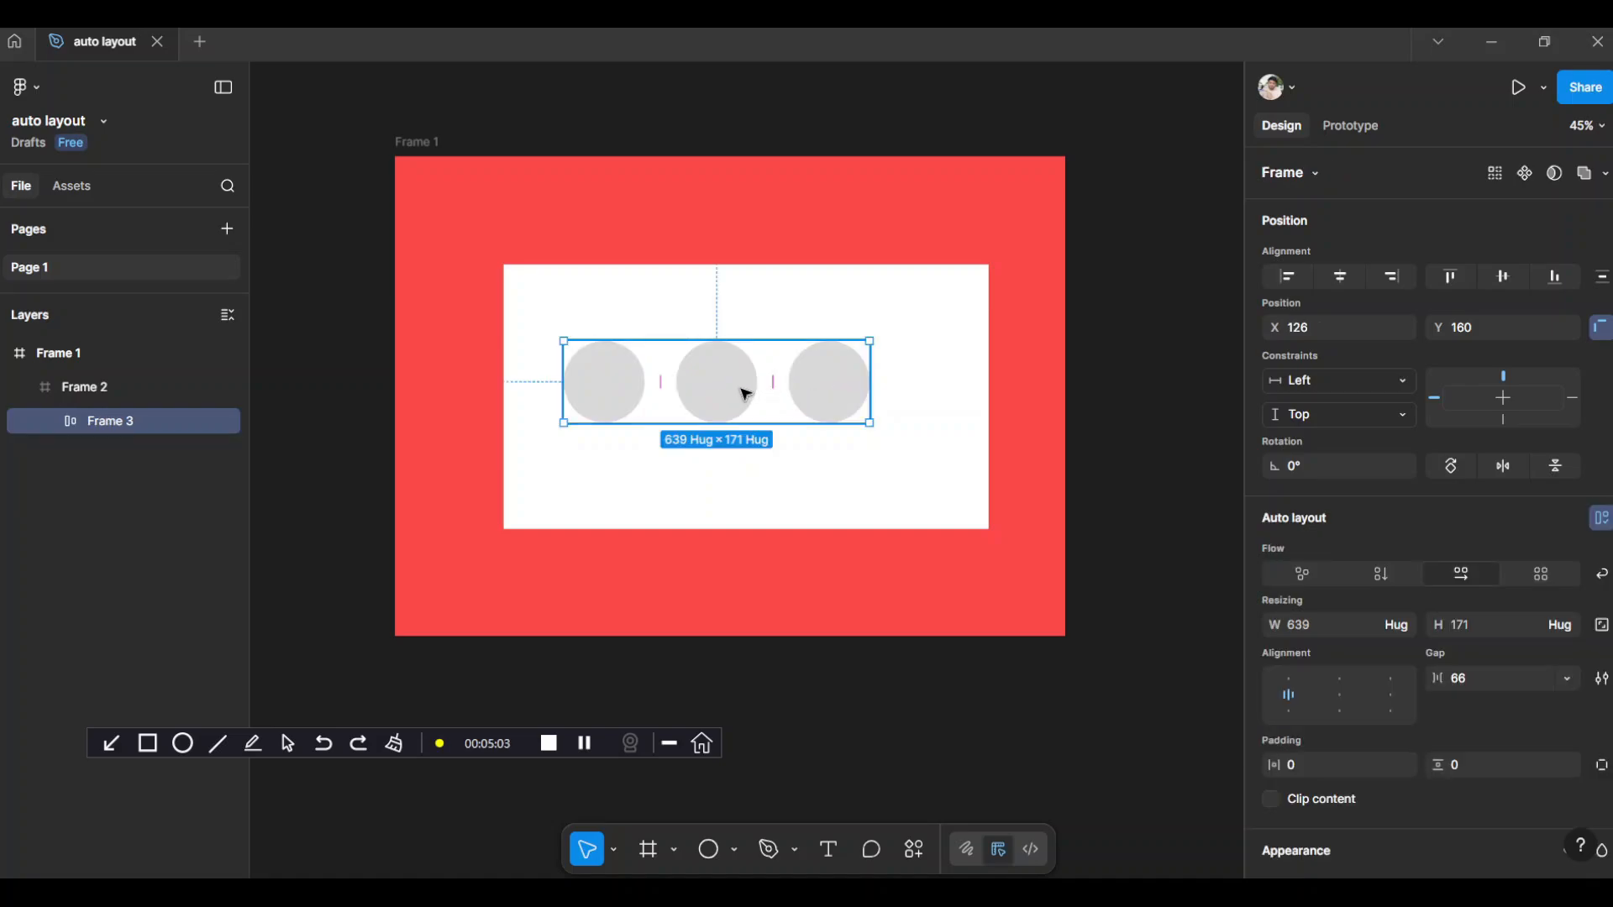
Set the circle row's constraints to Left + Right and Top + Bottom, and center-align it horizontally and vertically in the white frame
left_click(1349, 385)
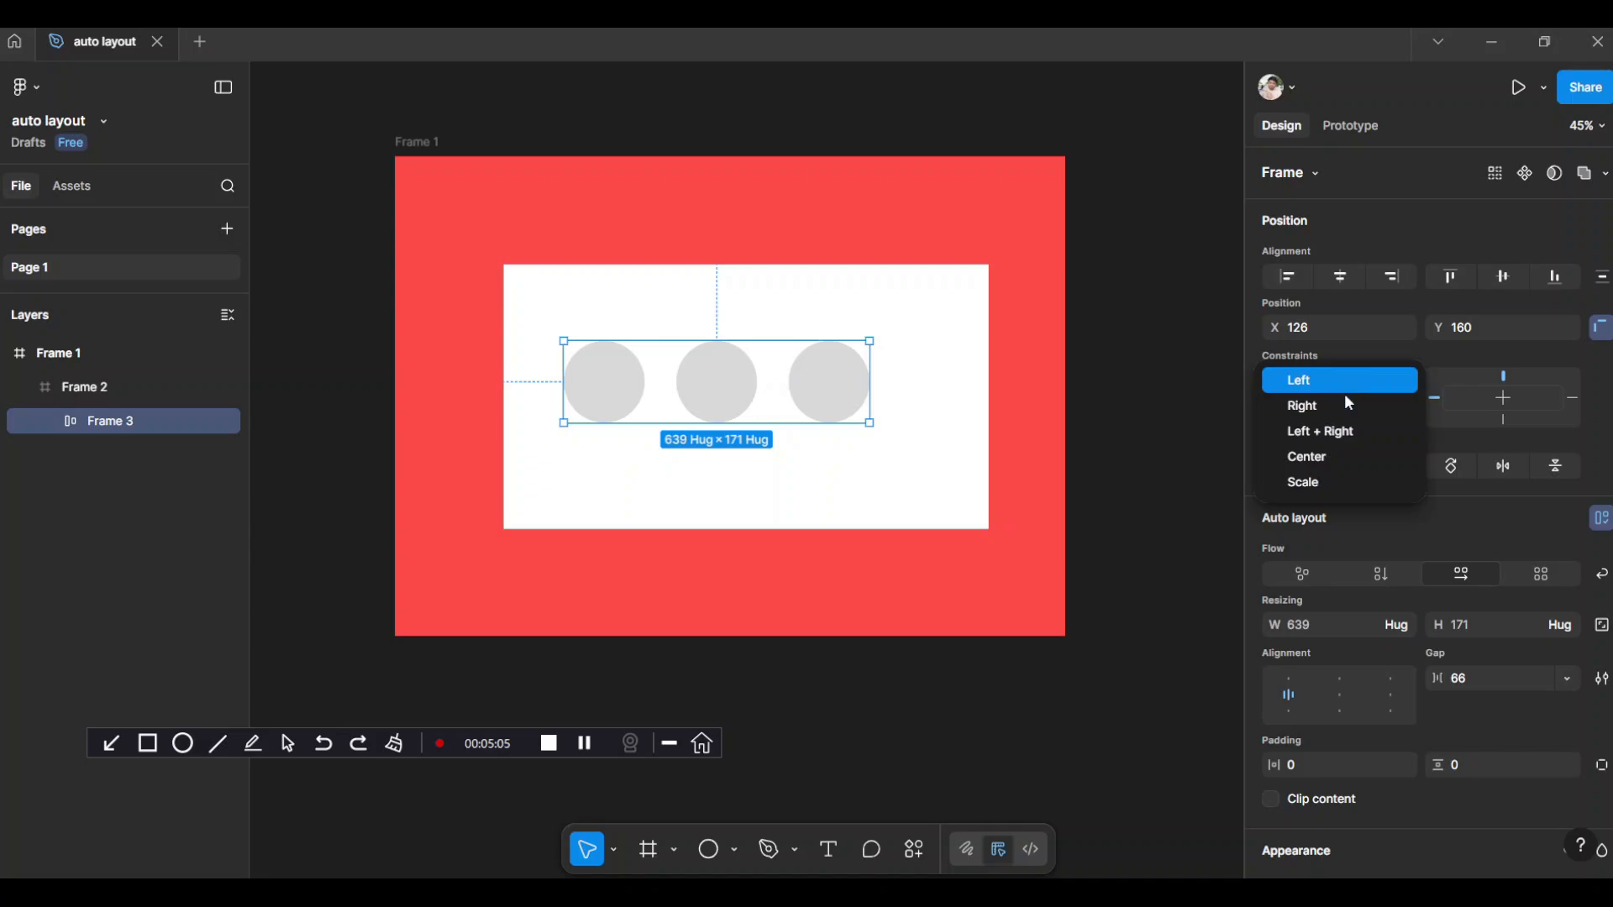
left_click(1343, 428)
left_click(1324, 417)
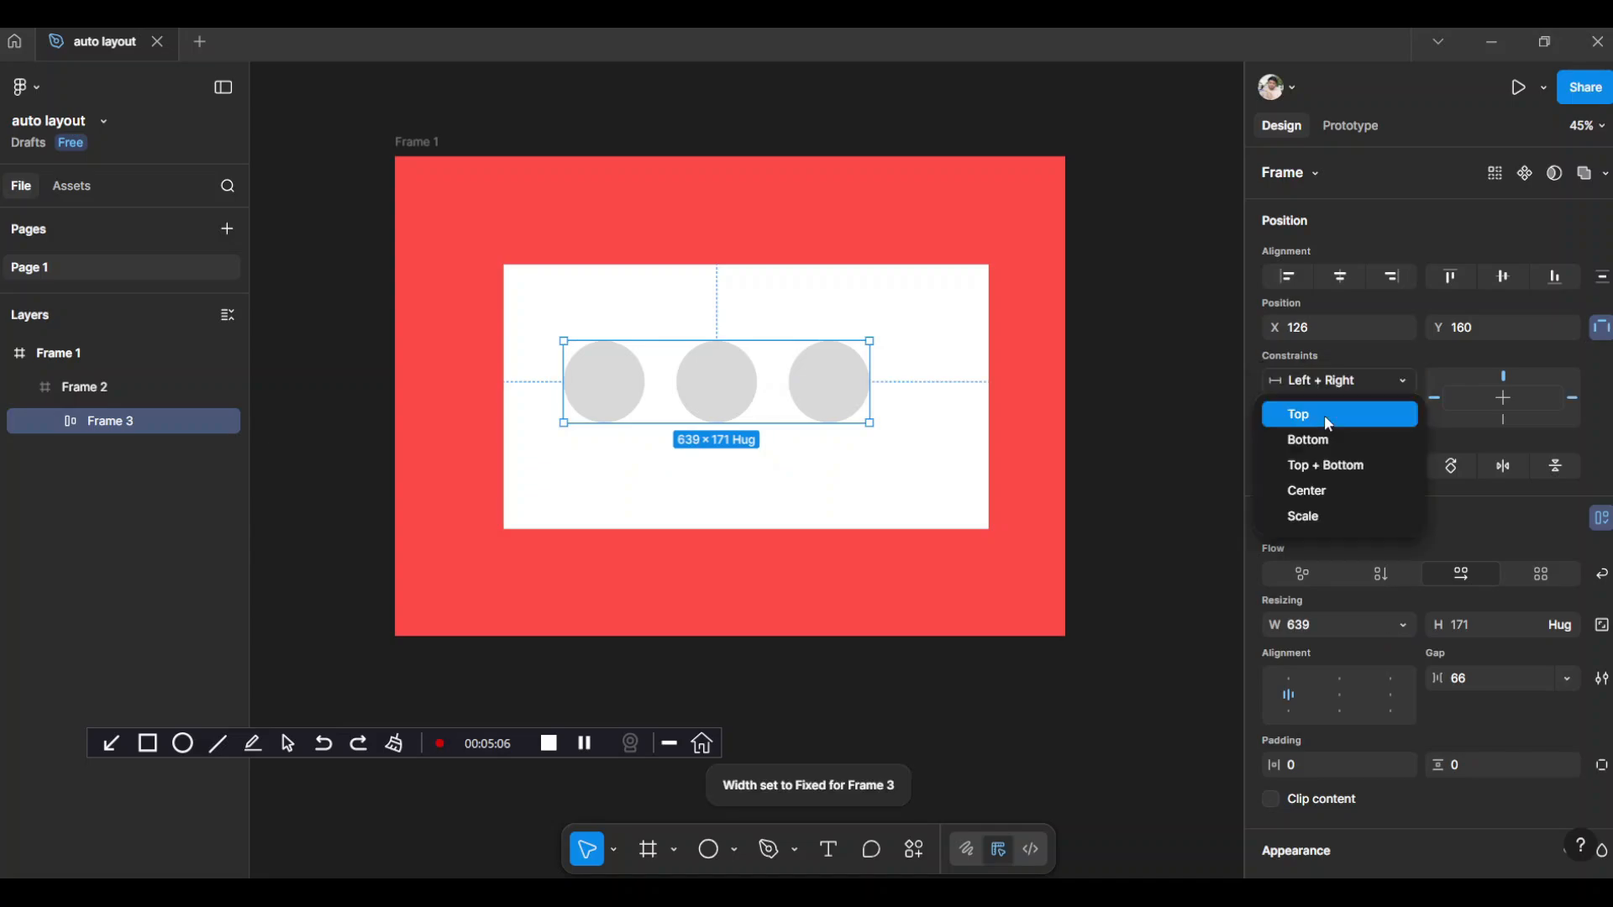
left_click(1328, 465)
left_click(1333, 279)
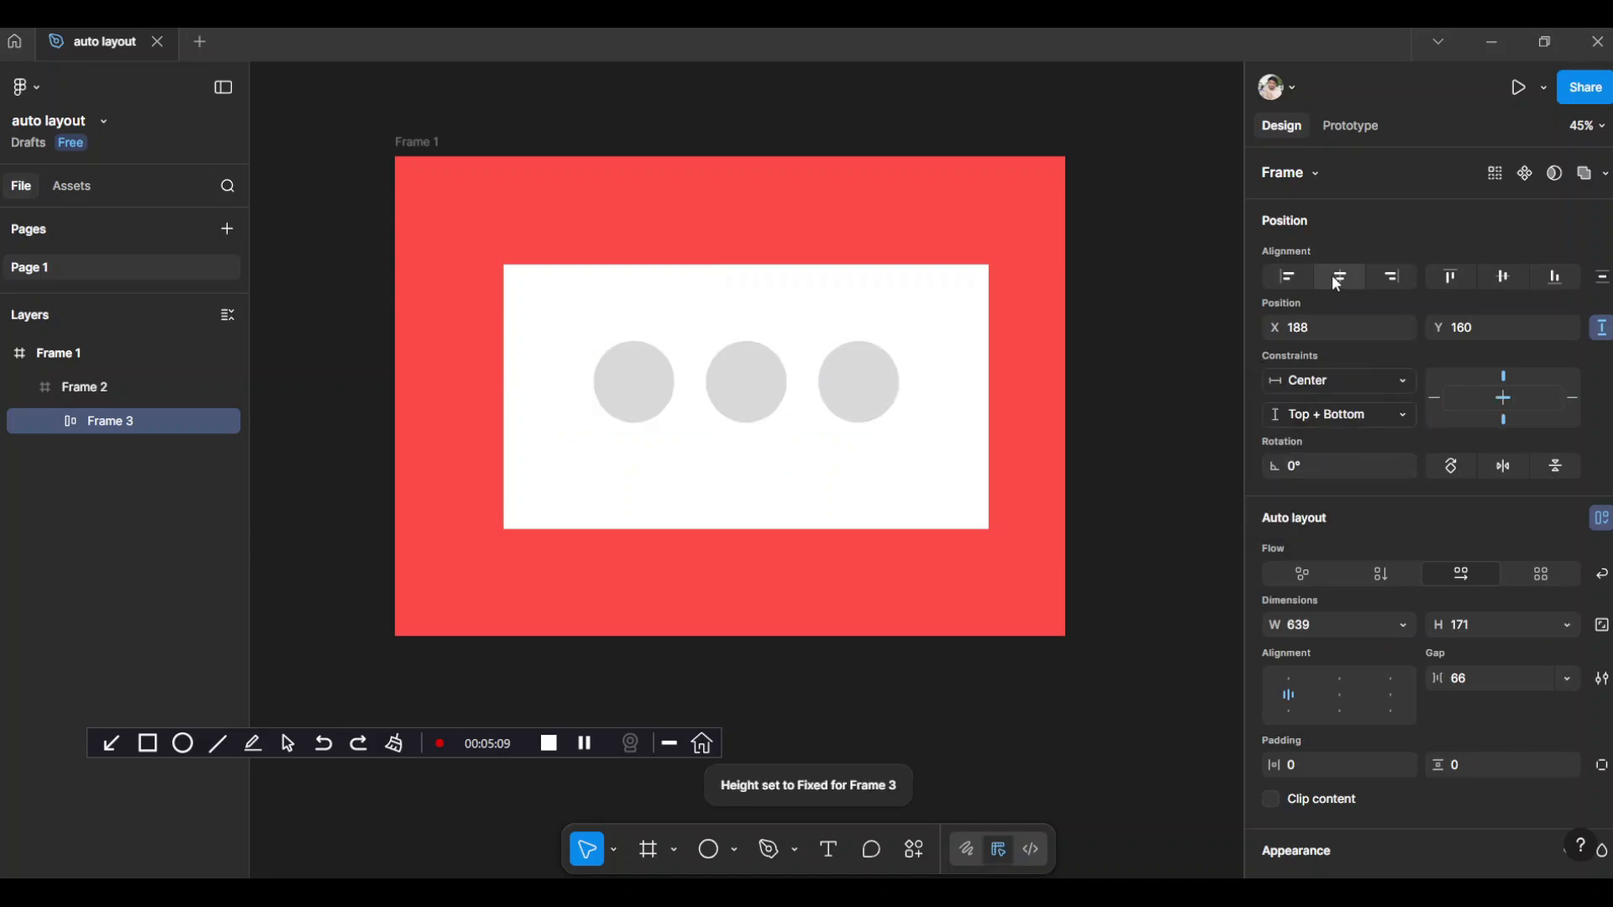
left_click(1504, 277)
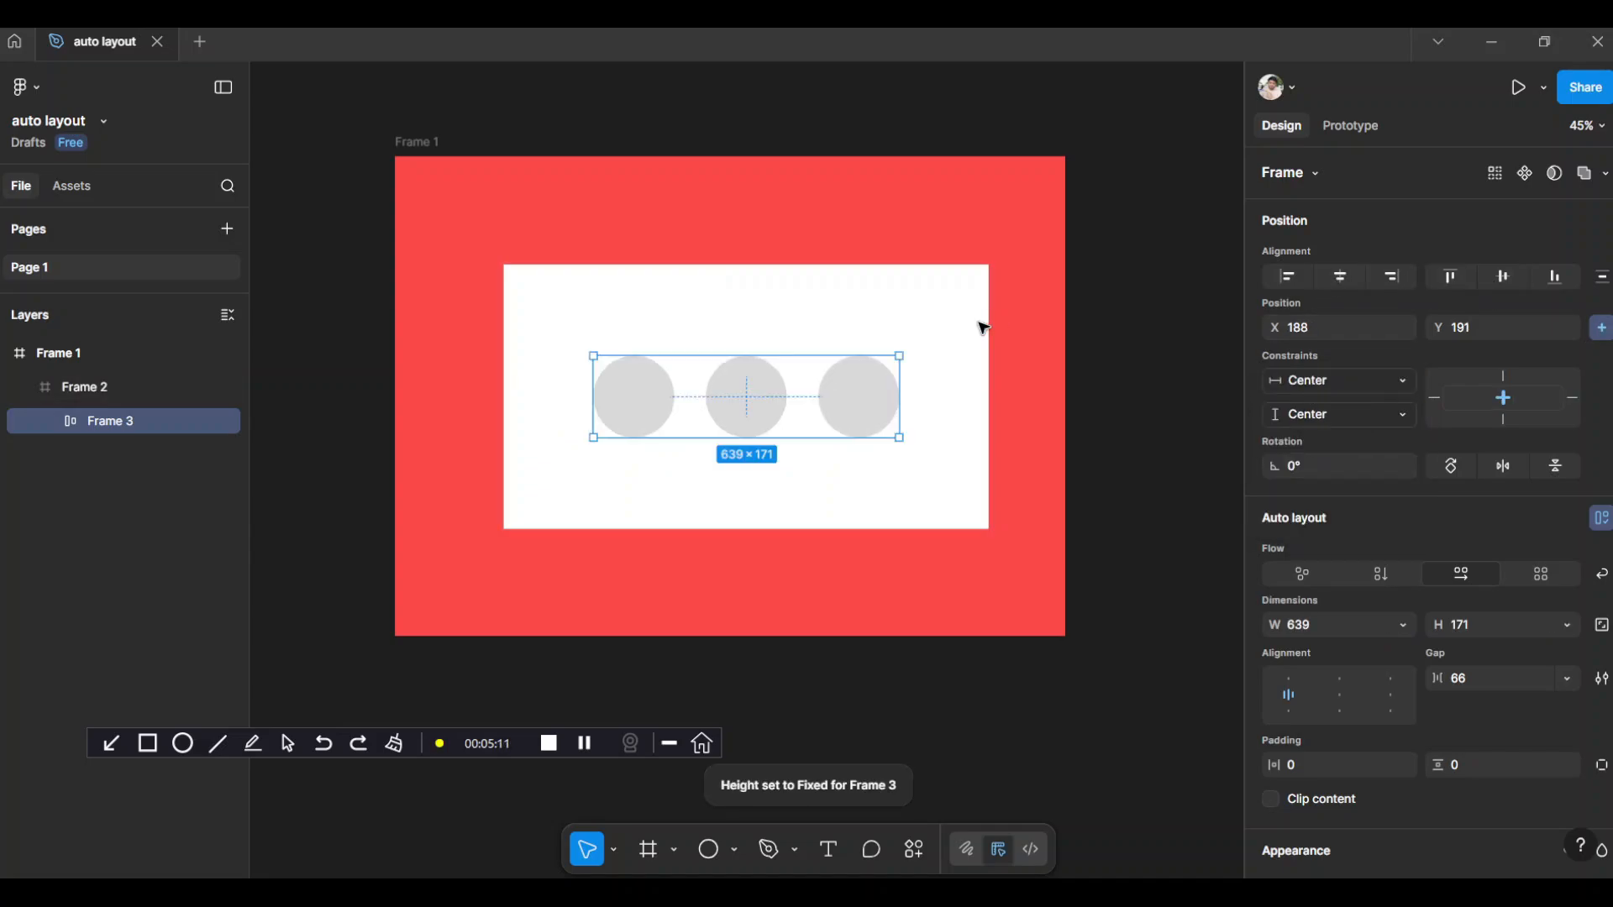
Resize the red outer frame to about 1119 × 1014 to test how the nested content responds
left_click(452, 180)
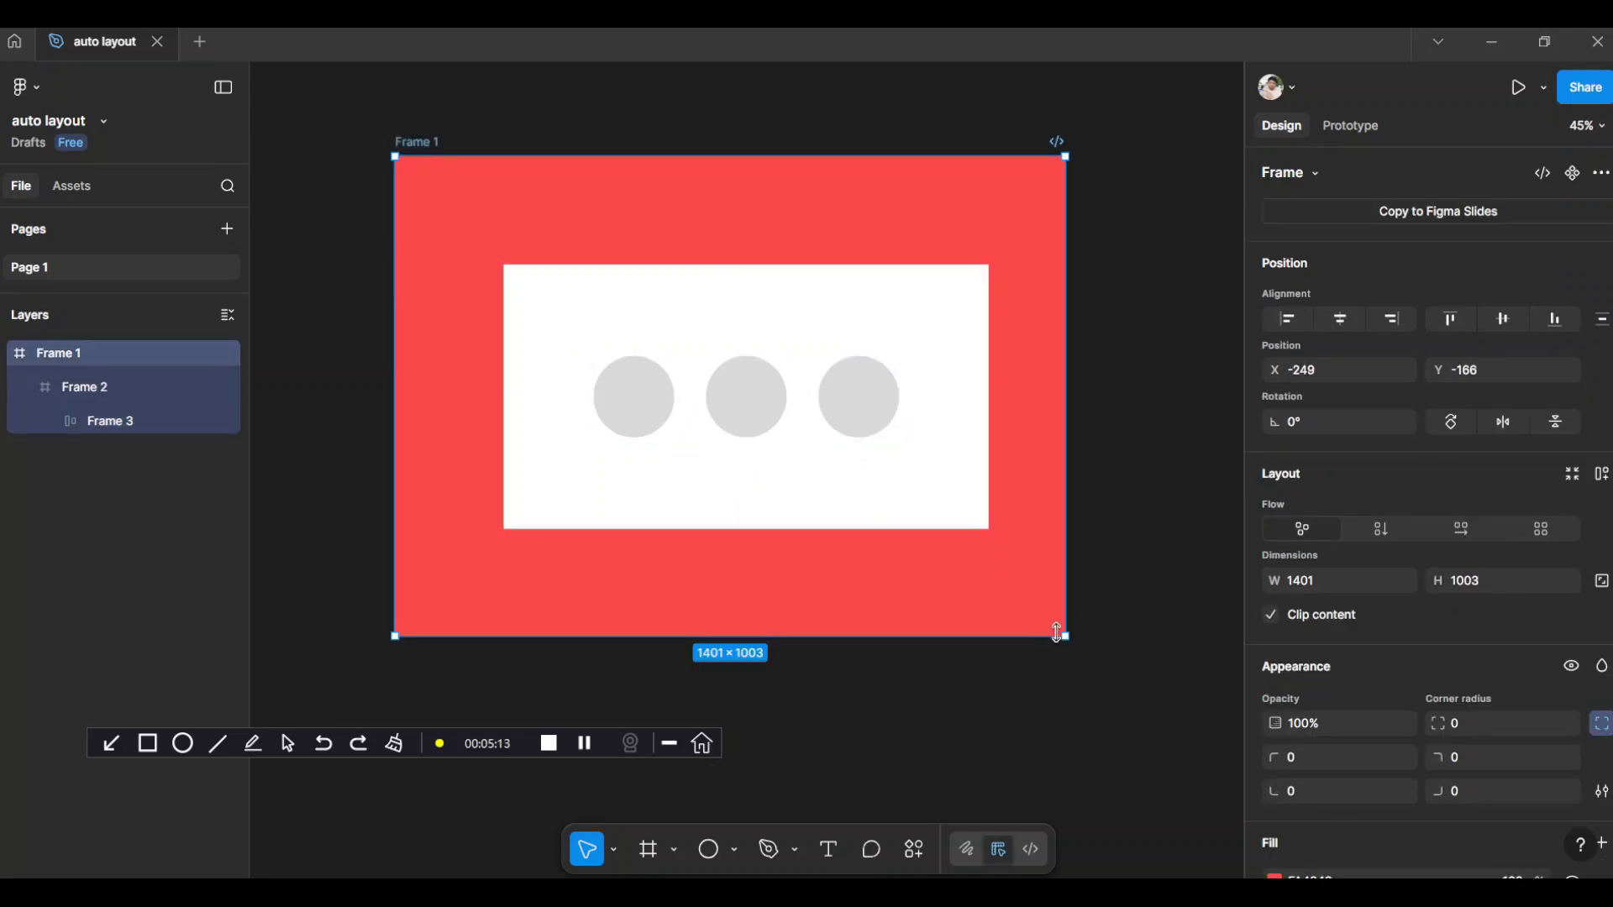
left_click_drag(1066, 636, 692, 641)
scroll(852, 526, "up", 1)
left_click_drag(850, 522, 1231, 562)
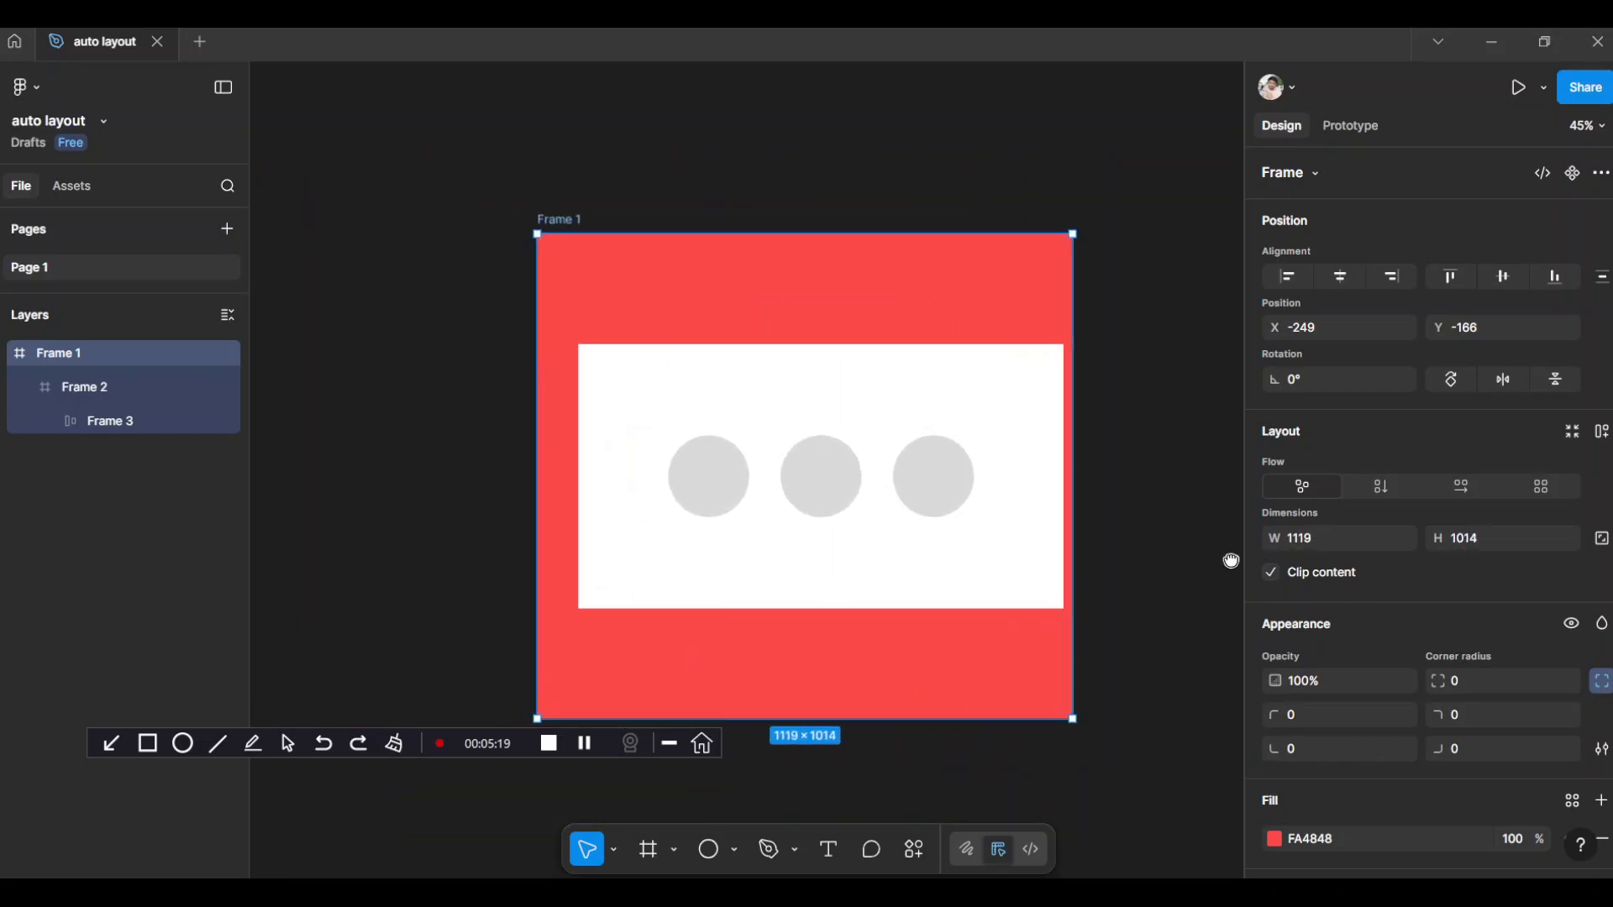
Set the white nested frame's constraints to Left + Right and Top + Bottom
left_click(642, 371)
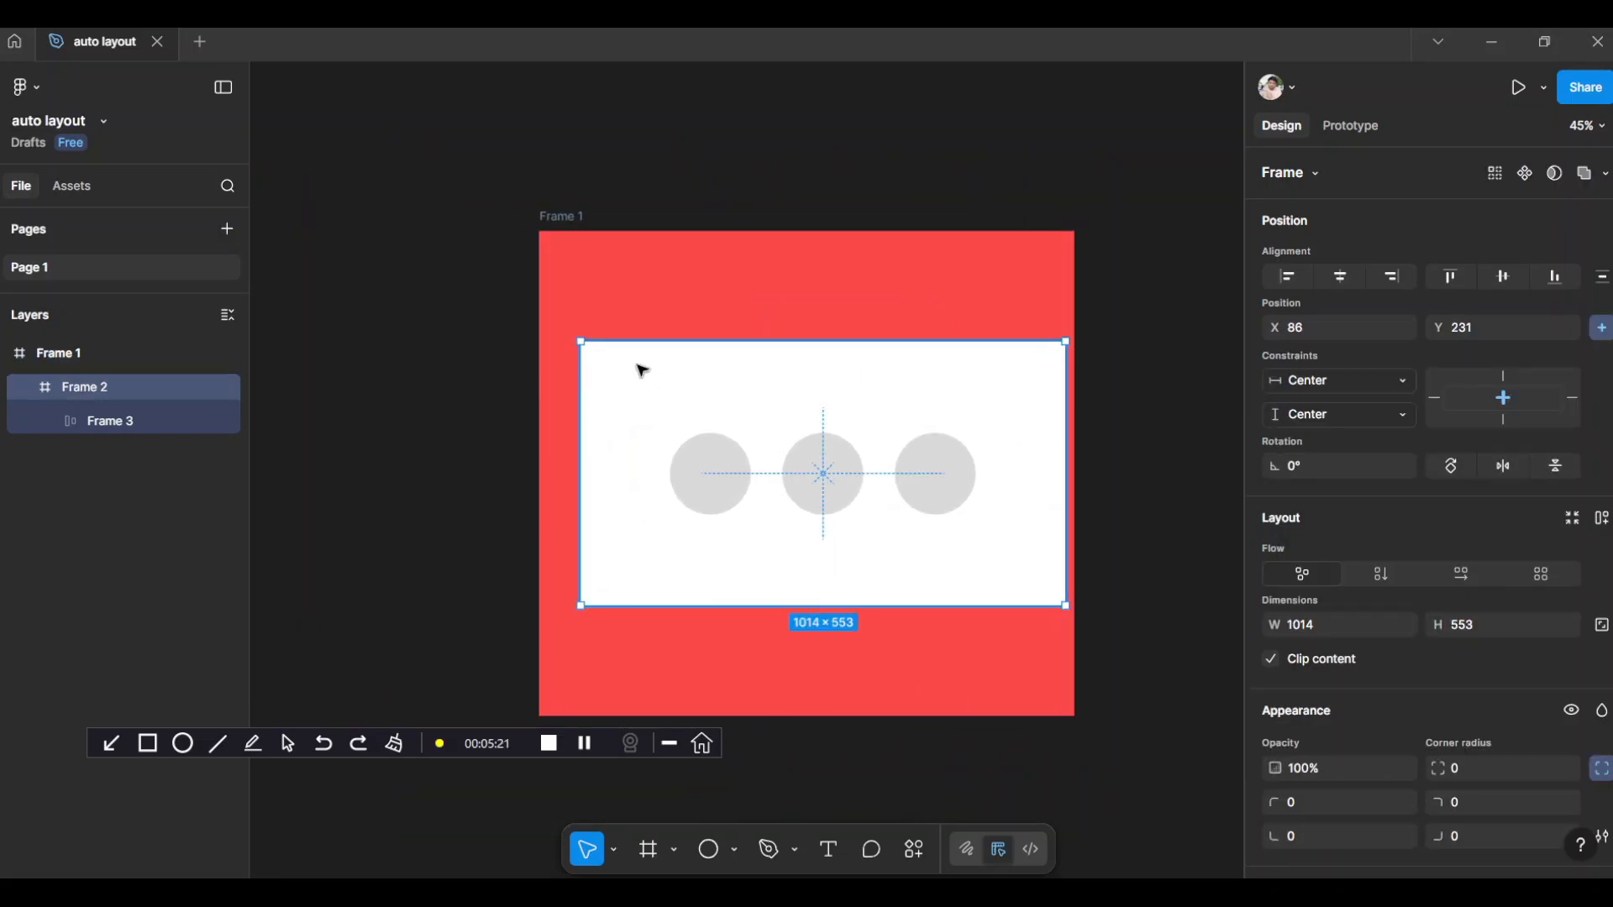
left_click(1336, 382)
left_click(1321, 431)
left_click(1323, 417)
left_click(1321, 465)
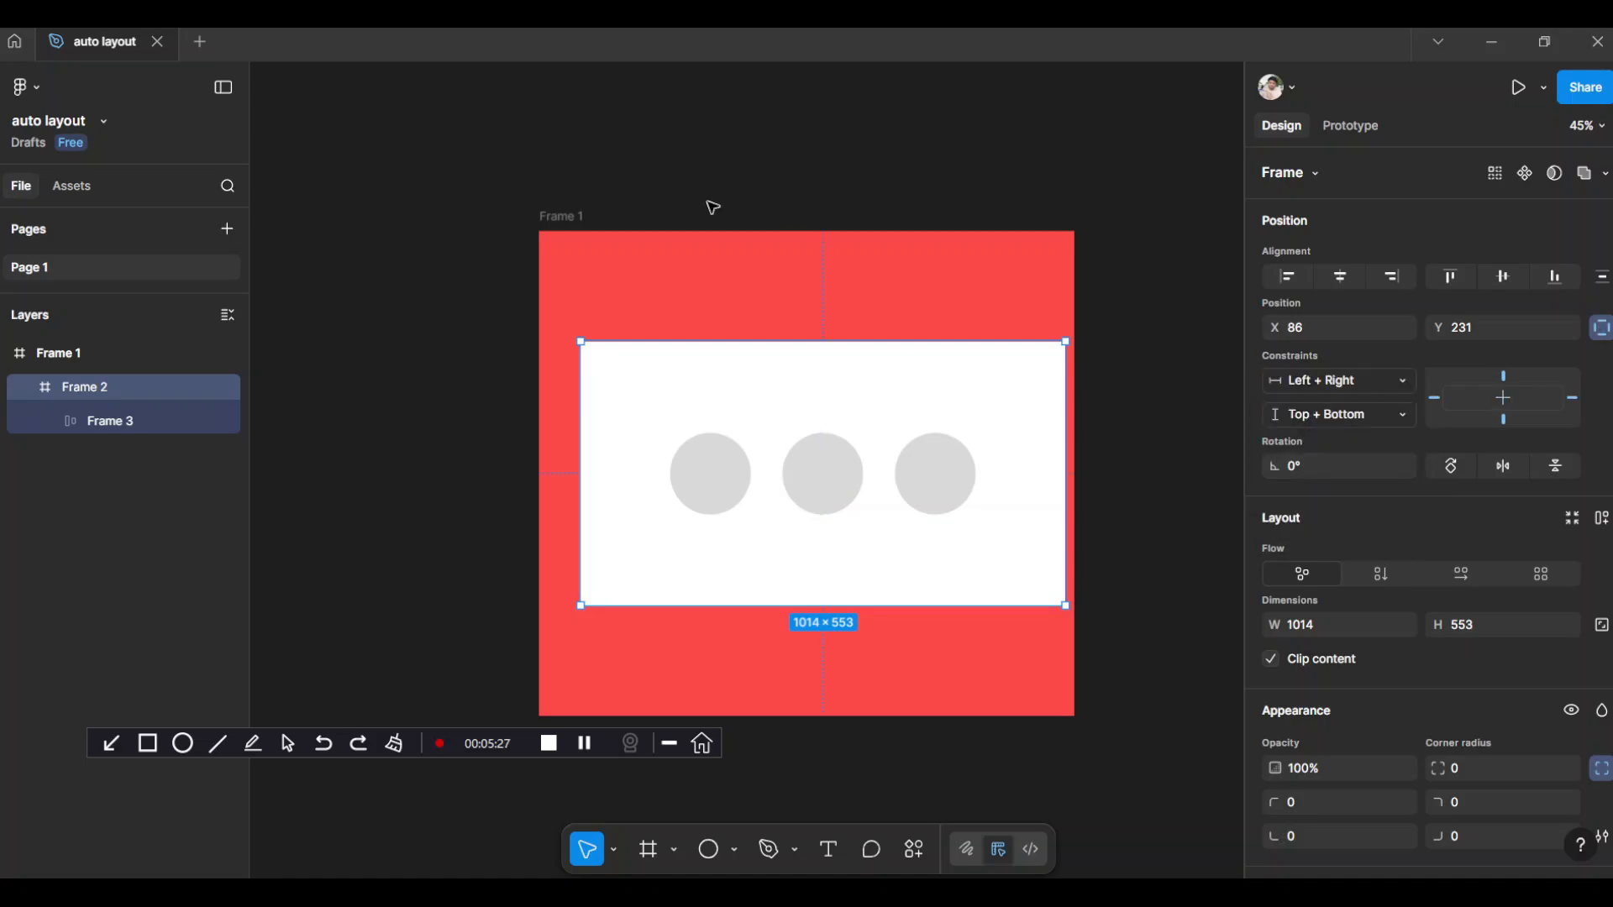
Enlarge the red outer frame to about 1292 × 1120
left_click(1074, 721)
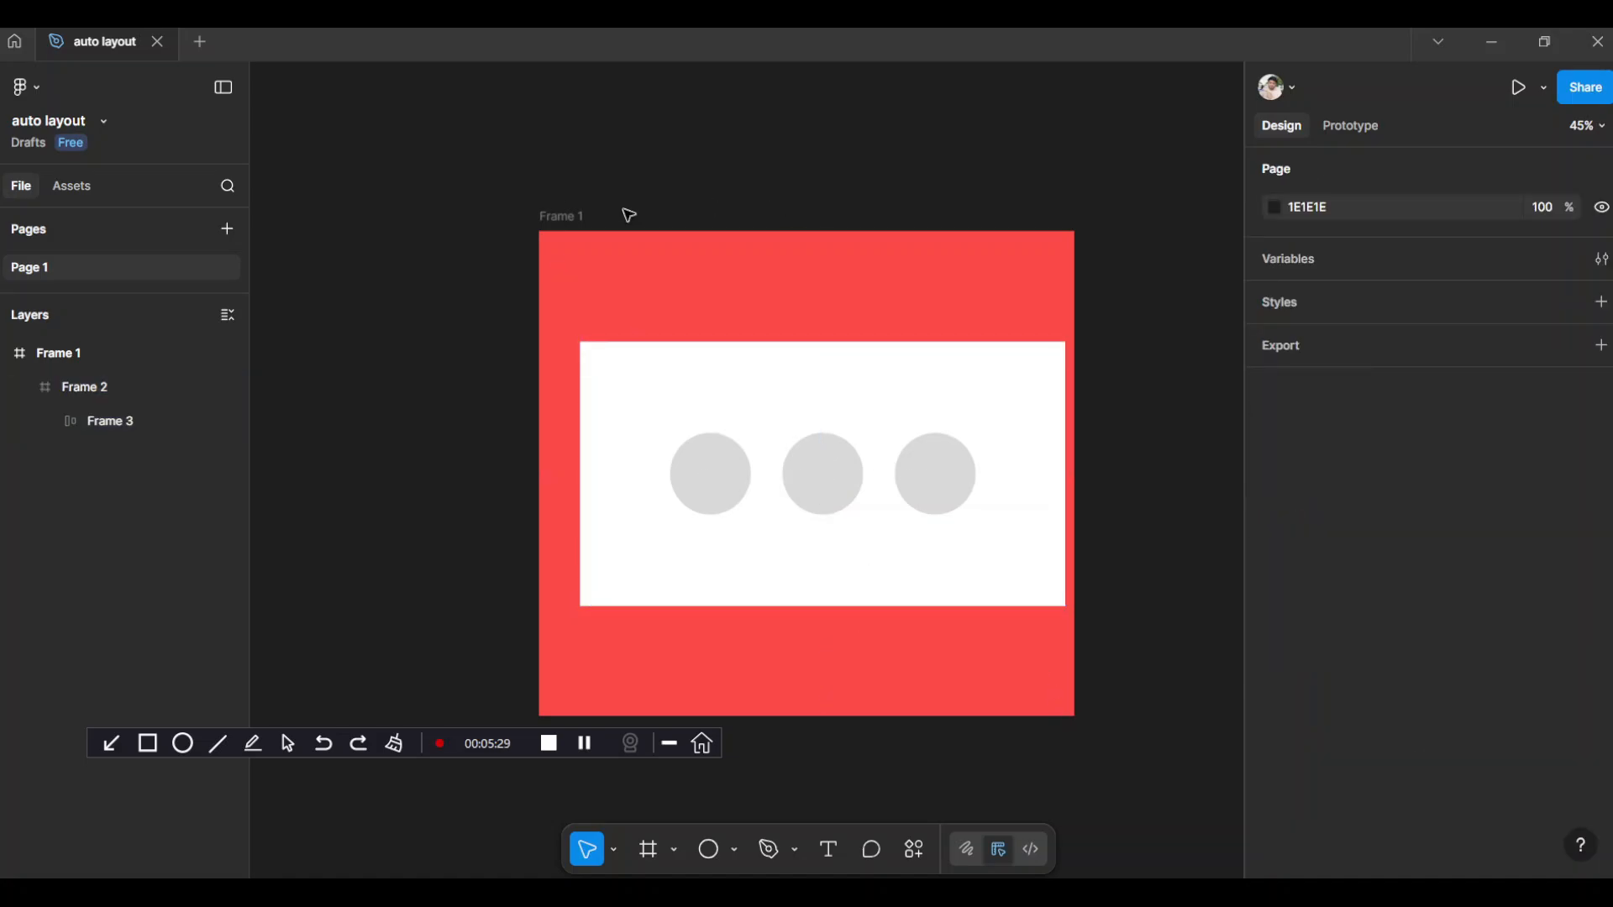
left_click(558, 216)
scroll(943, 668, "down", 3)
scroll(942, 668, "right", 3)
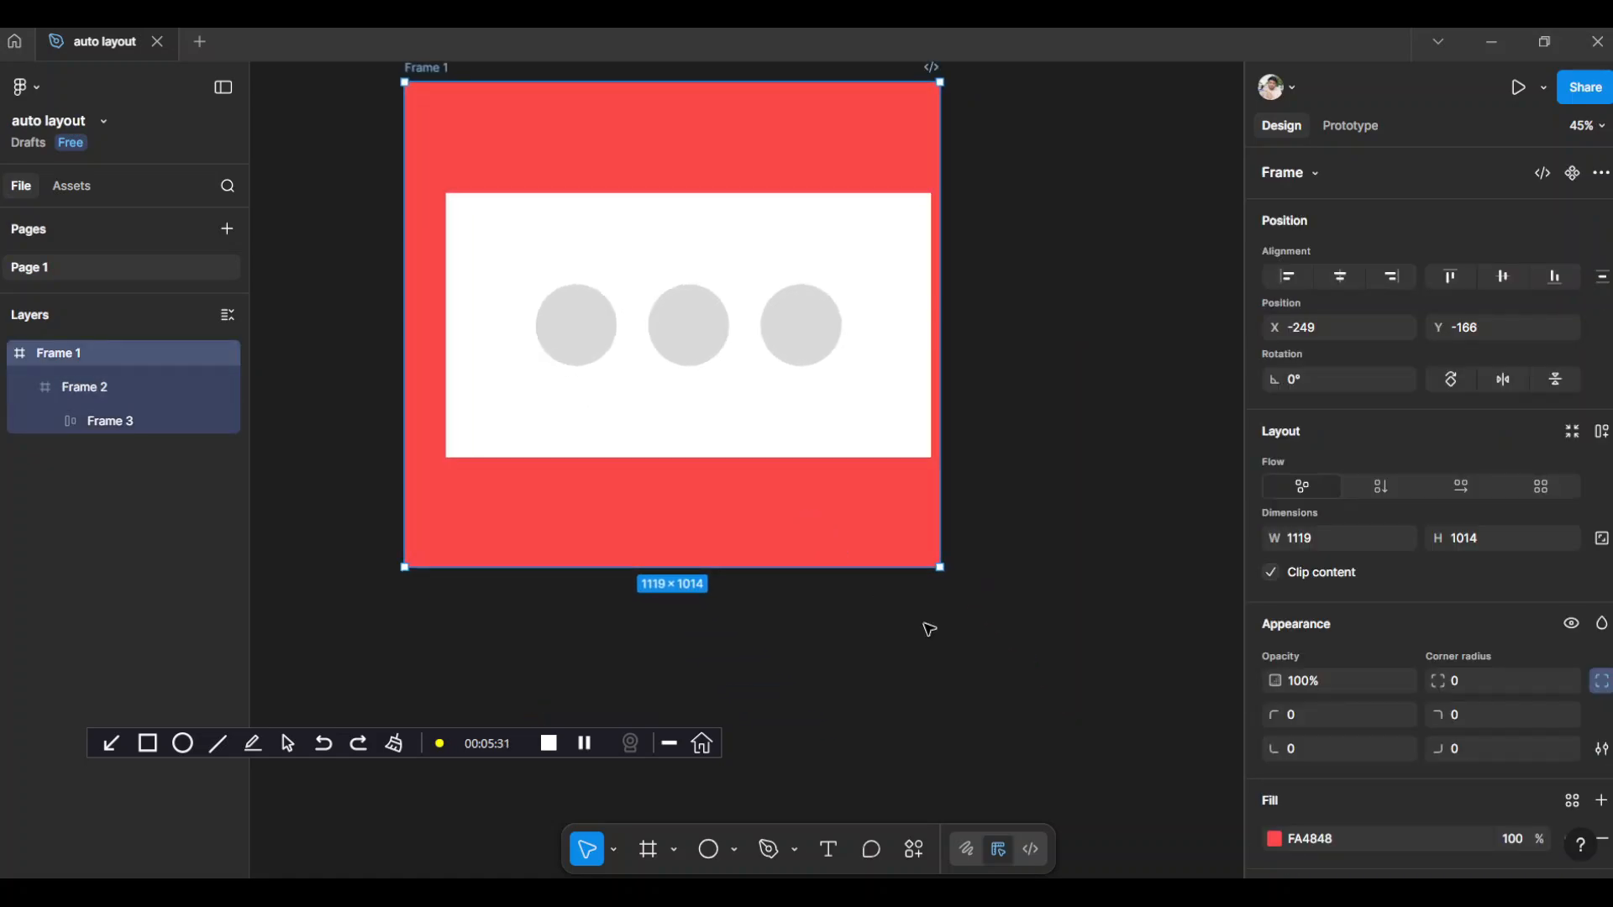
left_click_drag(943, 566, 1025, 619)
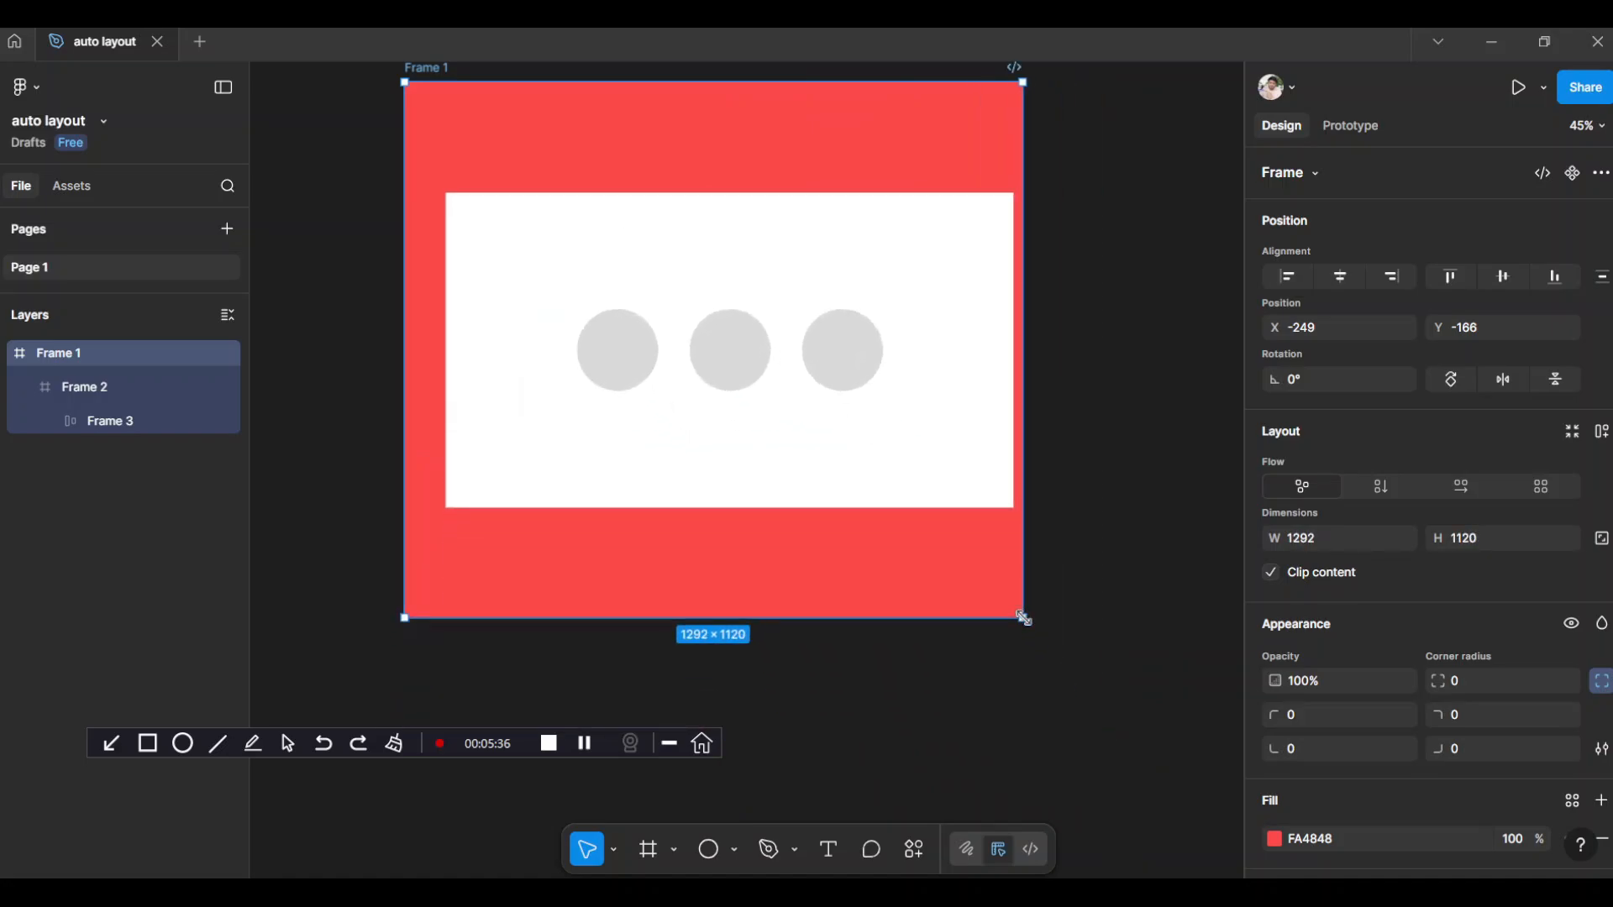
Duplicate the middle circle three times inside the auto layout row
left_click(724, 345)
left_click(723, 345)
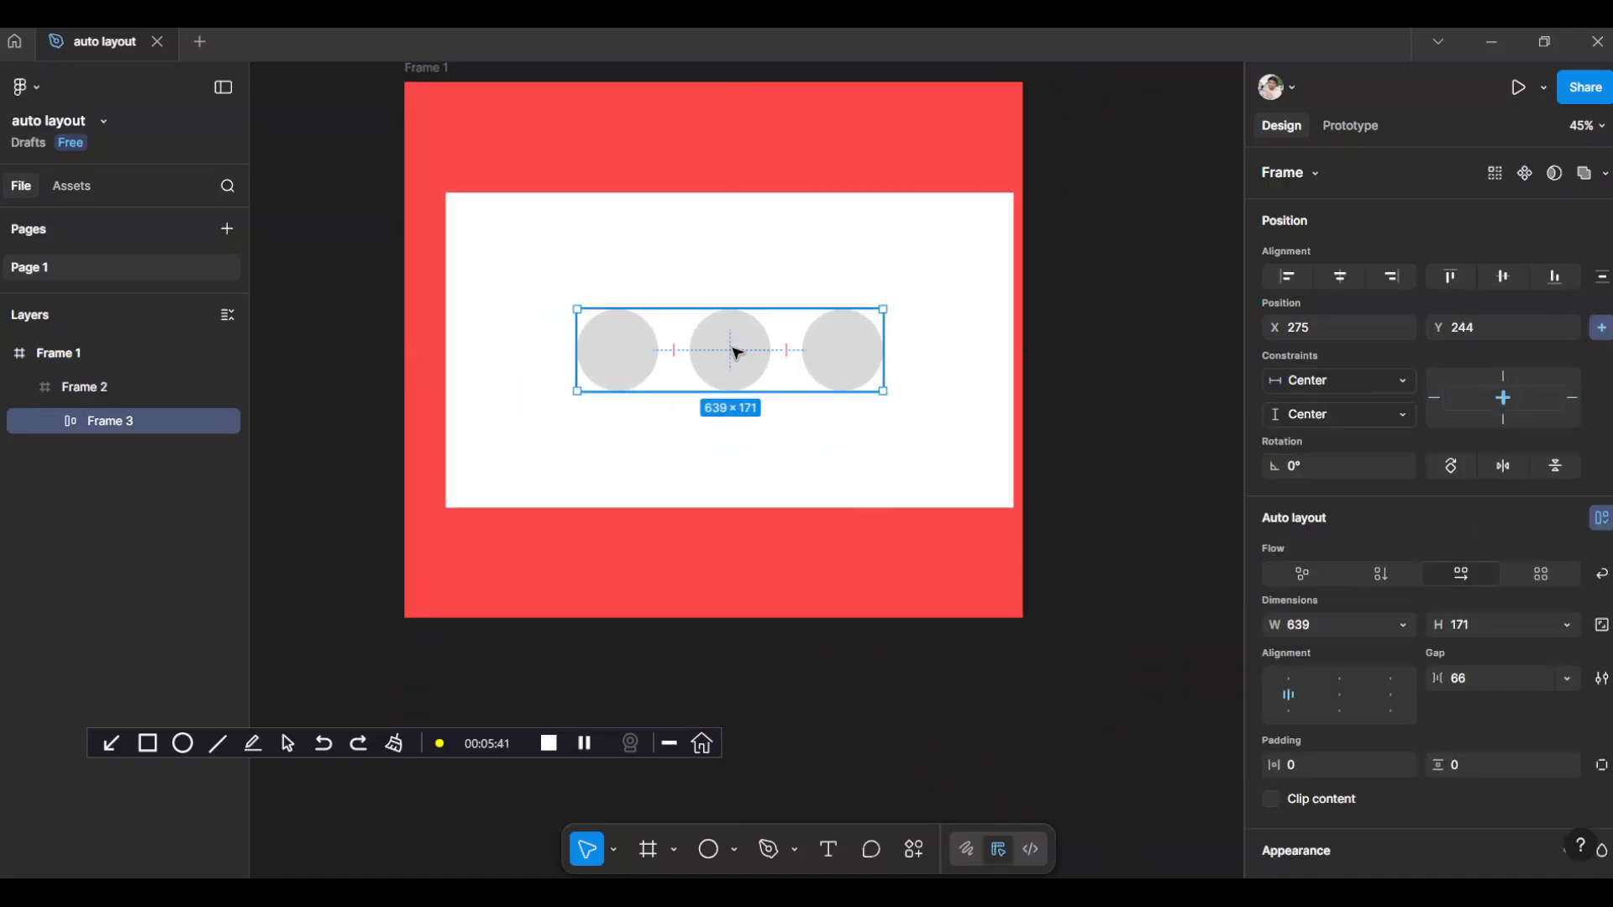
left_click(746, 342)
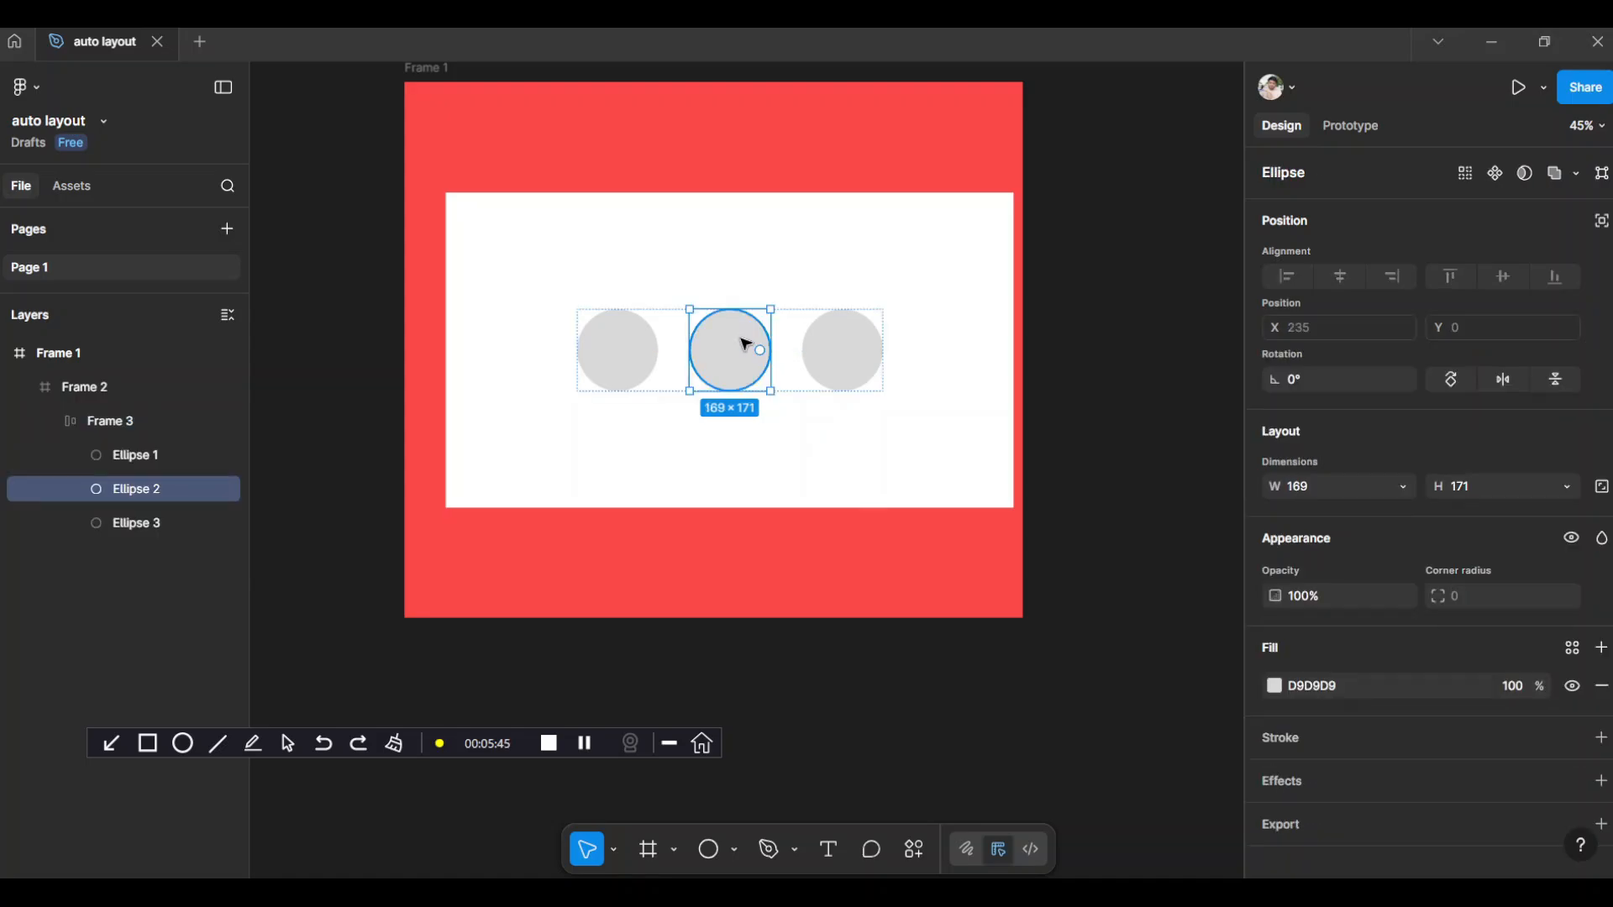
mouse_move(745, 342)
left_mouse_down("alt")
mouse_move(790, 345)
mouse_move(663, 349)
mouse_move(735, 354)
left_mouse_up("alt")
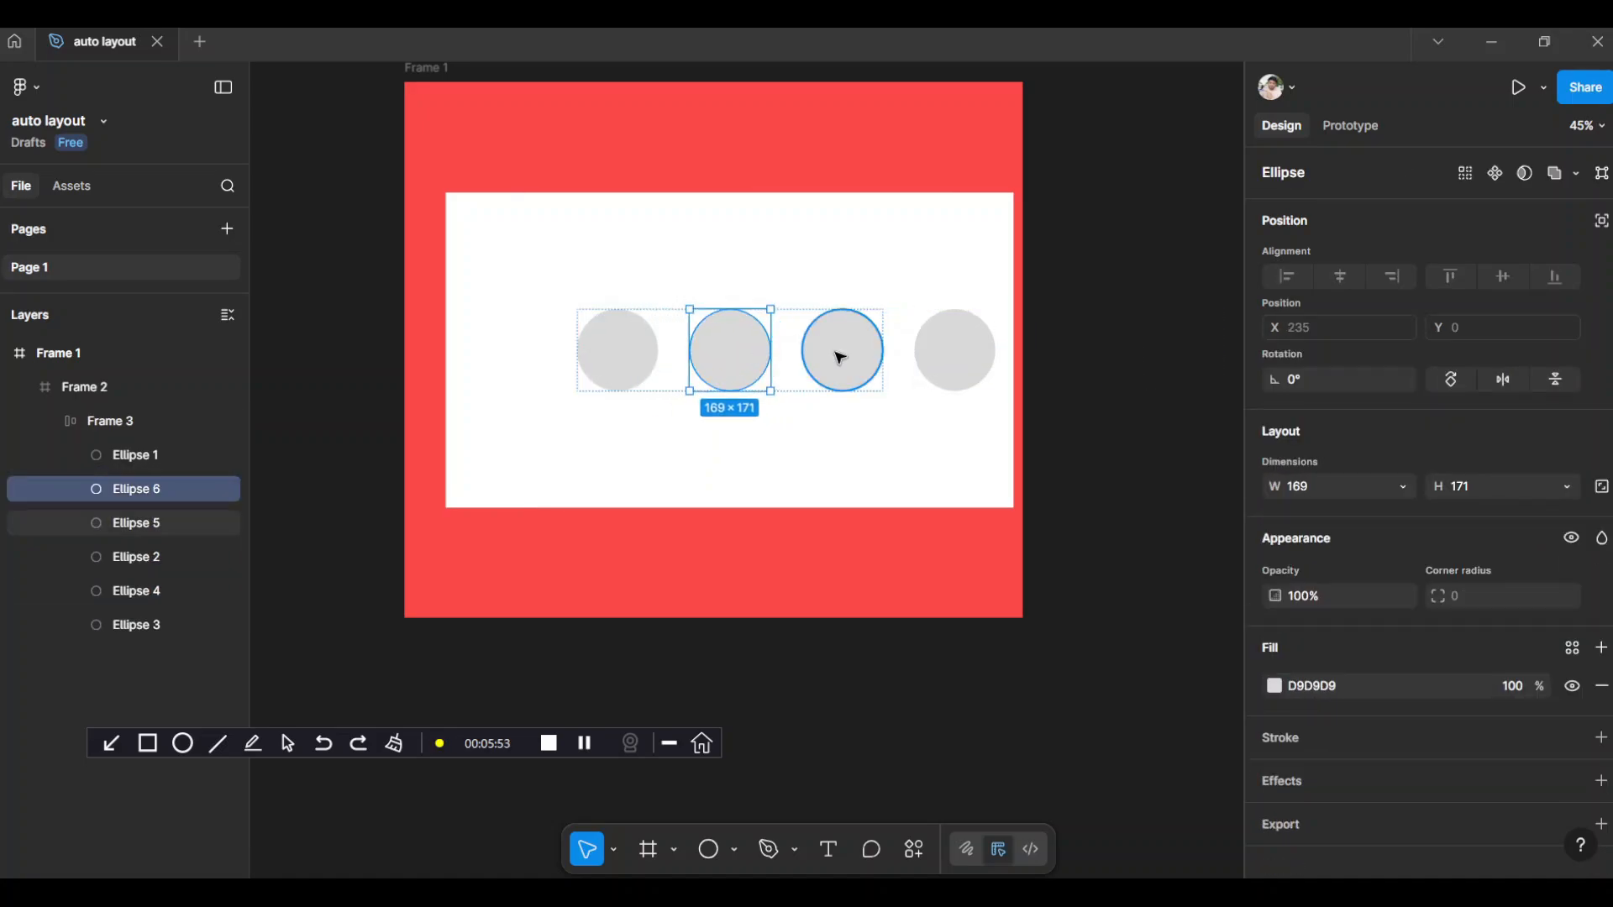
Move the circle row left to X 77 in the white frame and reduce the gap between circles to -27
left_click(580, 313)
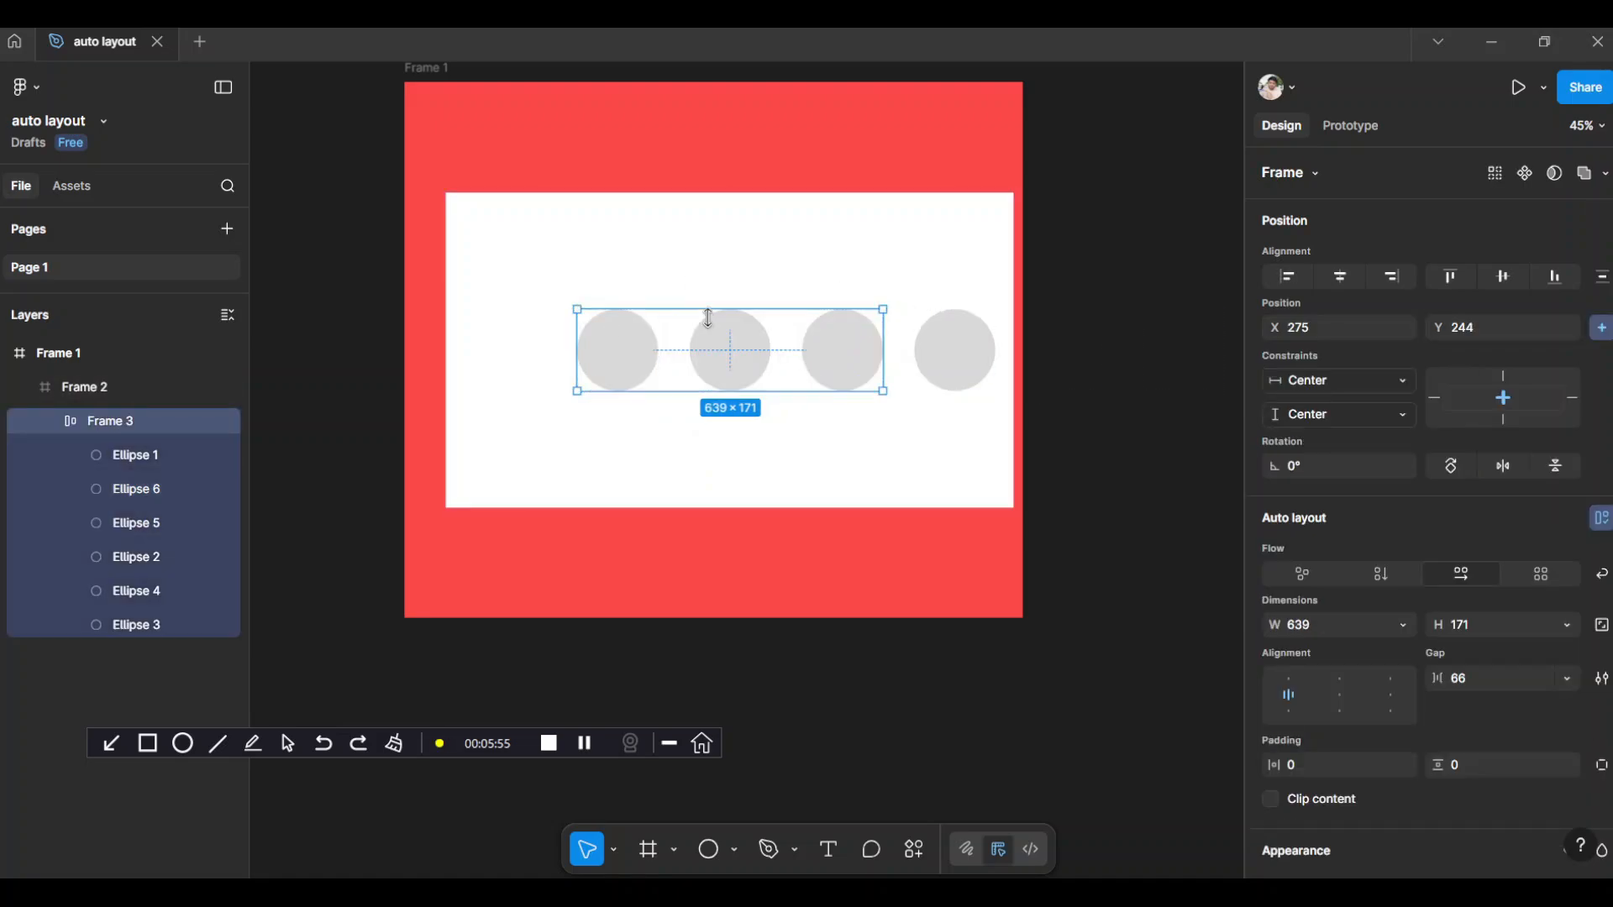
mouse_move(668, 345)
left_mouse_down()
mouse_move(635, 336)
mouse_move(656, 337)
left_mouse_up()
left_click_drag(766, 342, 667, 335)
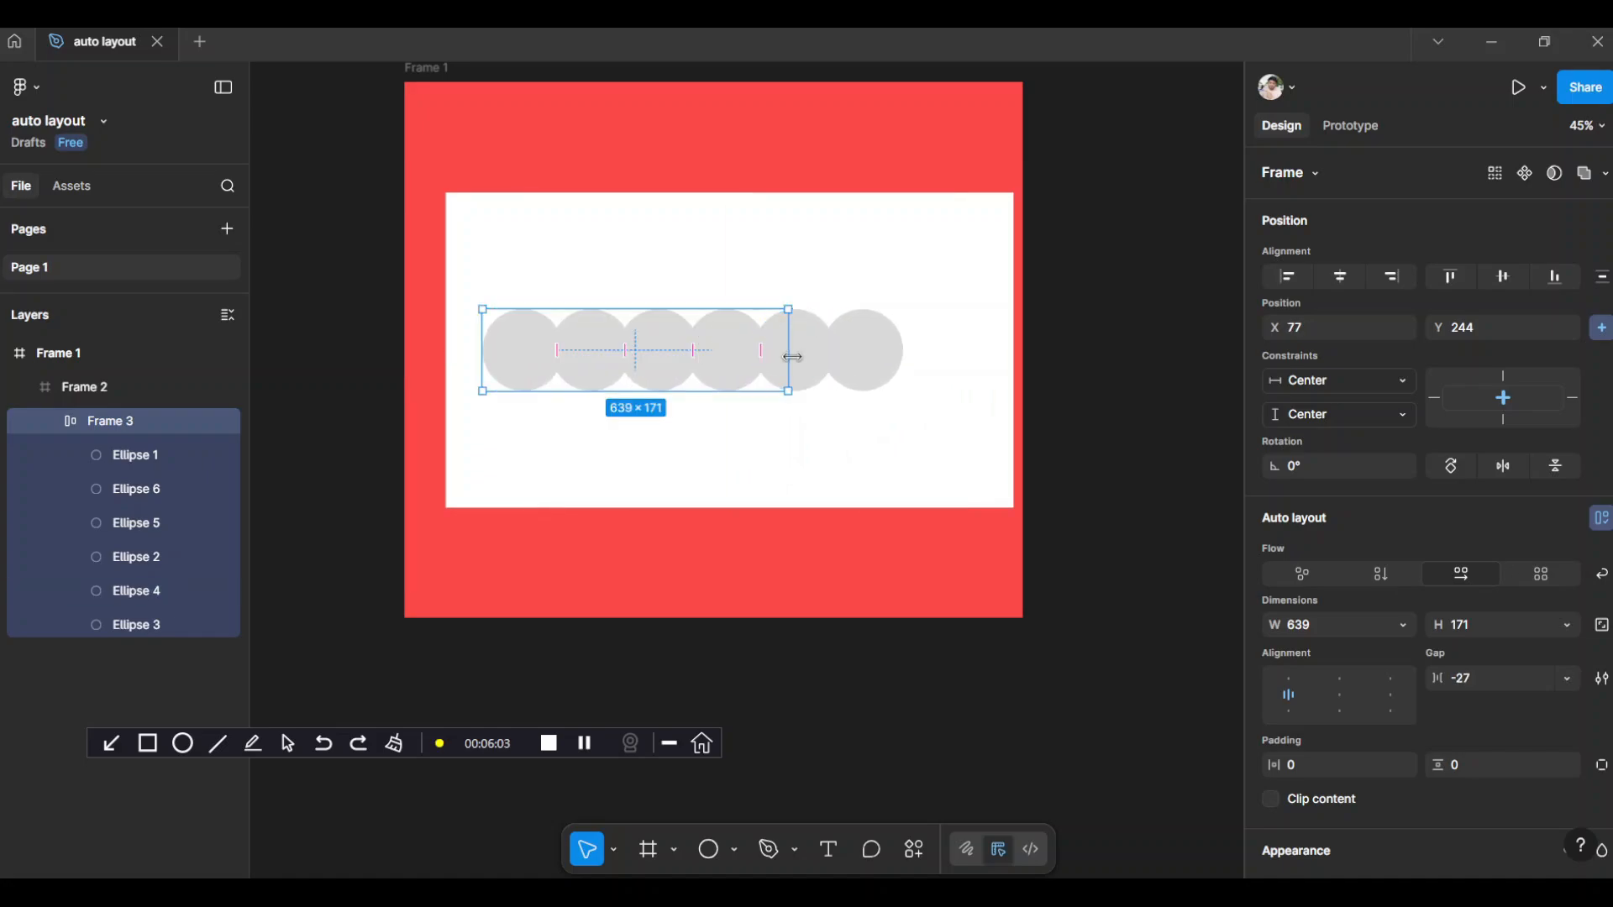
Enlarge the circle row's auto layout frame to about 1069 × 270 and bring its gap to 0
left_click_drag(809, 364, 947, 414)
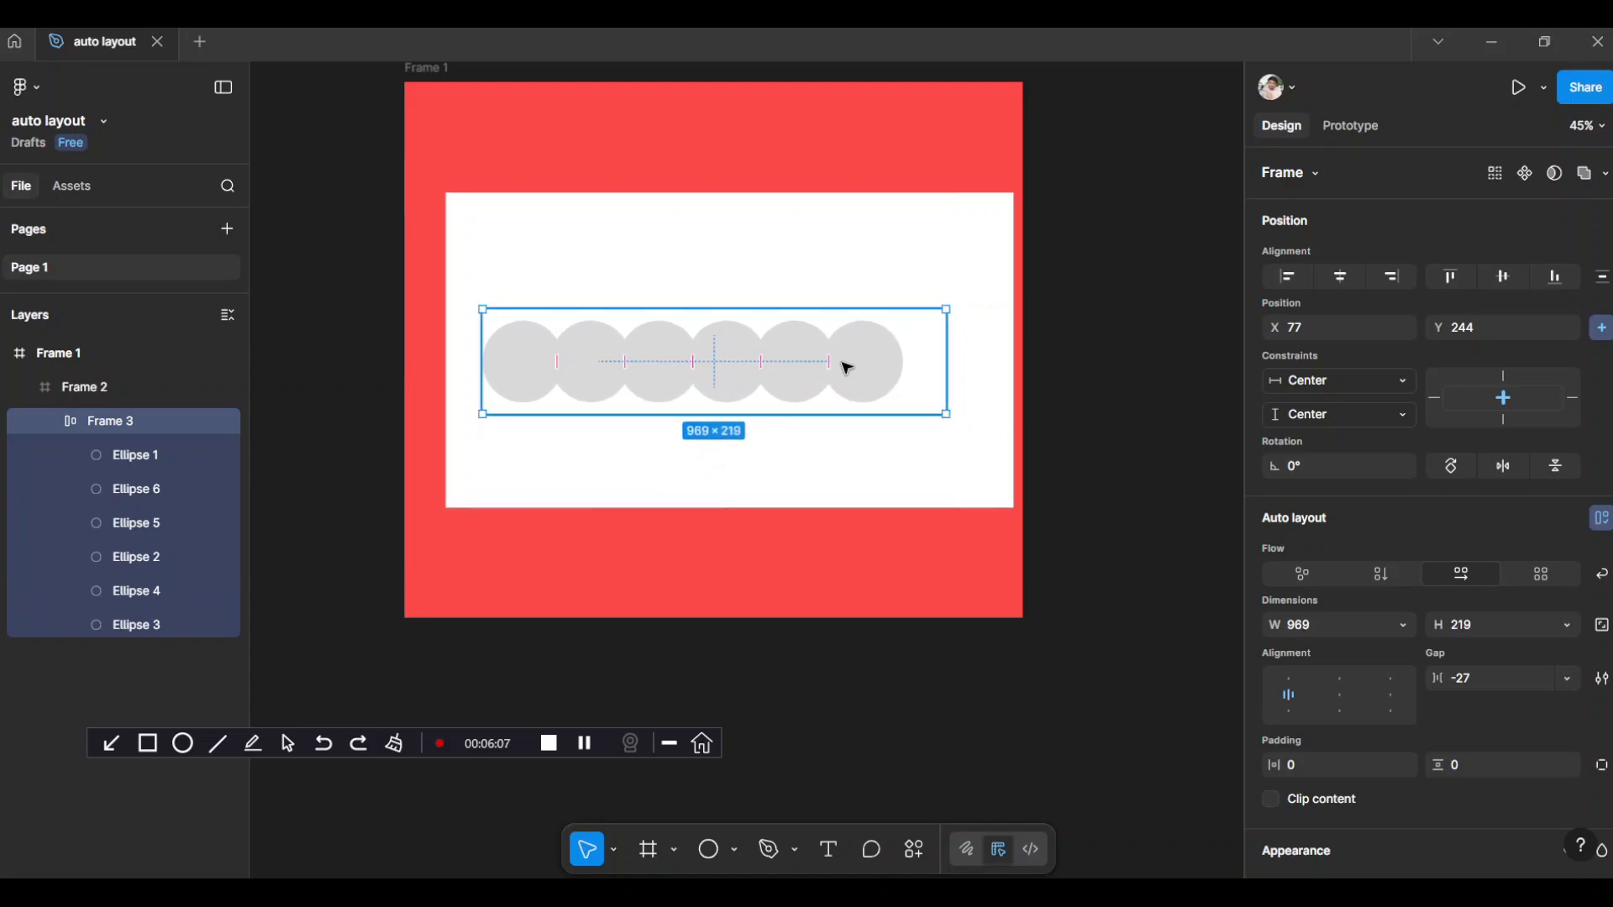
left_click_drag(777, 369, 799, 363)
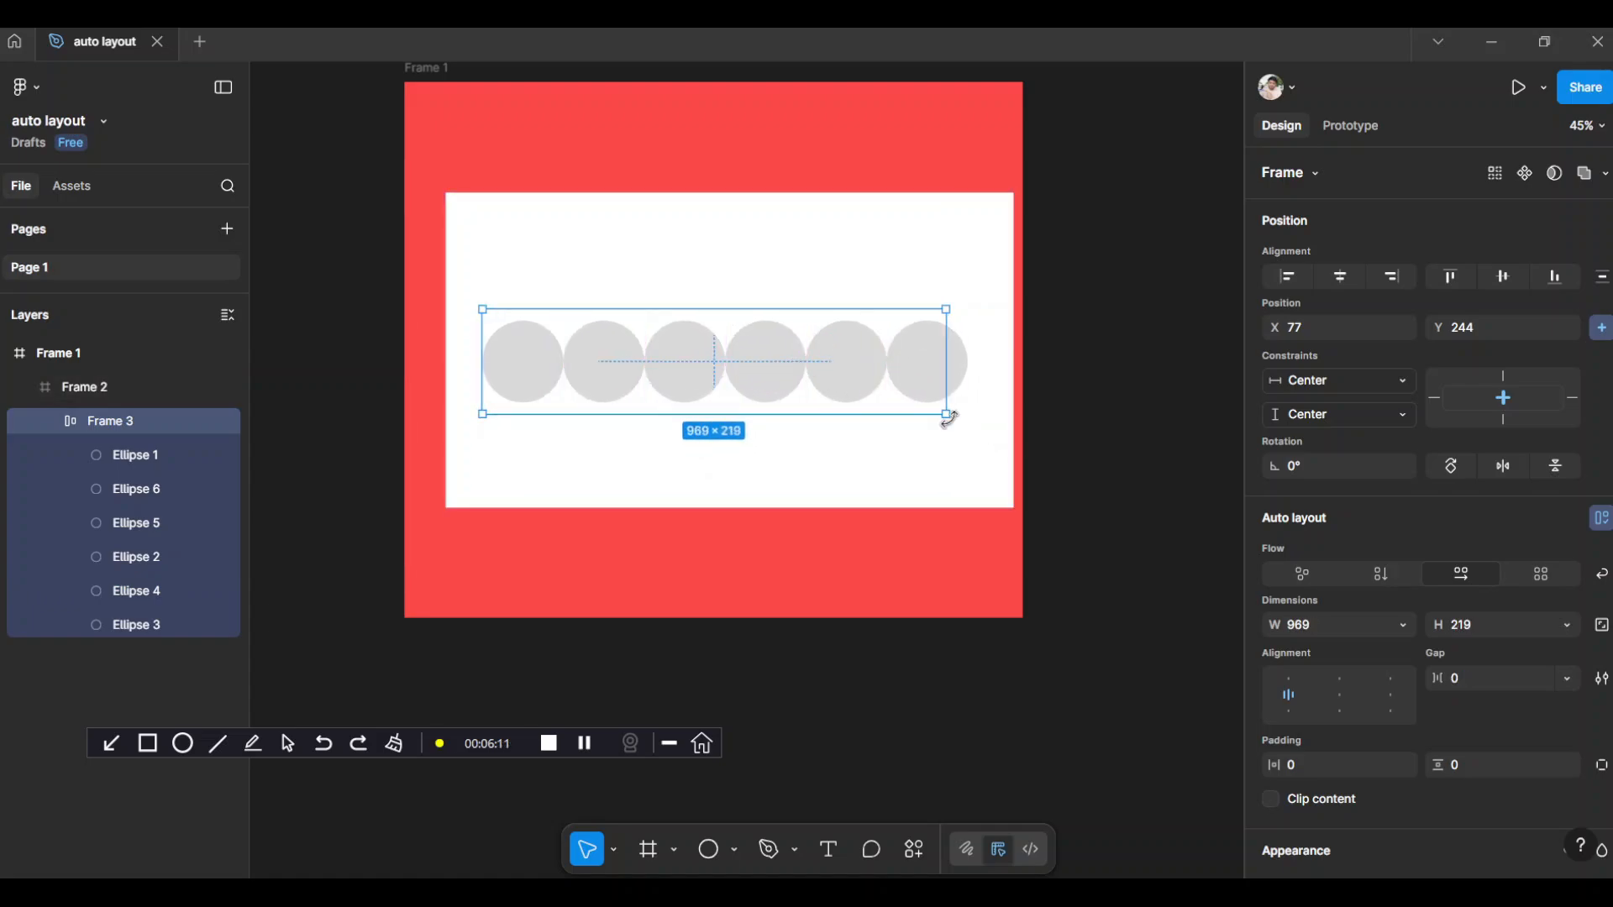
left_click_drag(952, 418, 994, 438)
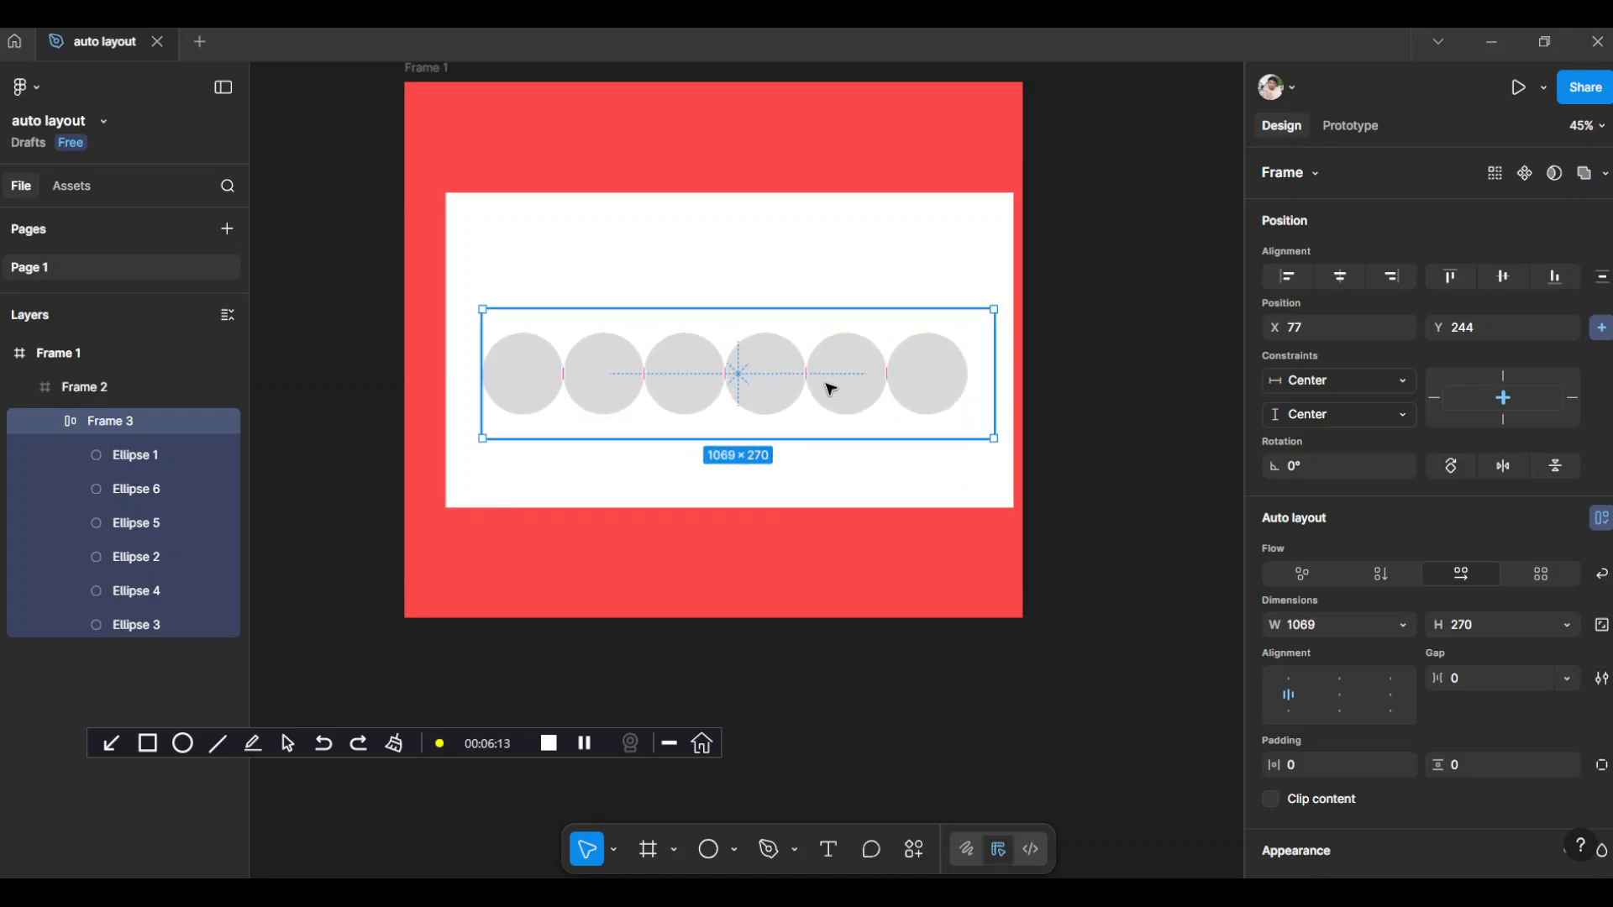
Widen the gap between the circles to 13 and align them to the center of their auto layout frame
mouse_move(802, 372)
left_mouse_down()
mouse_move(835, 392)
mouse_move(804, 376)
mouse_move(830, 377)
left_mouse_up()
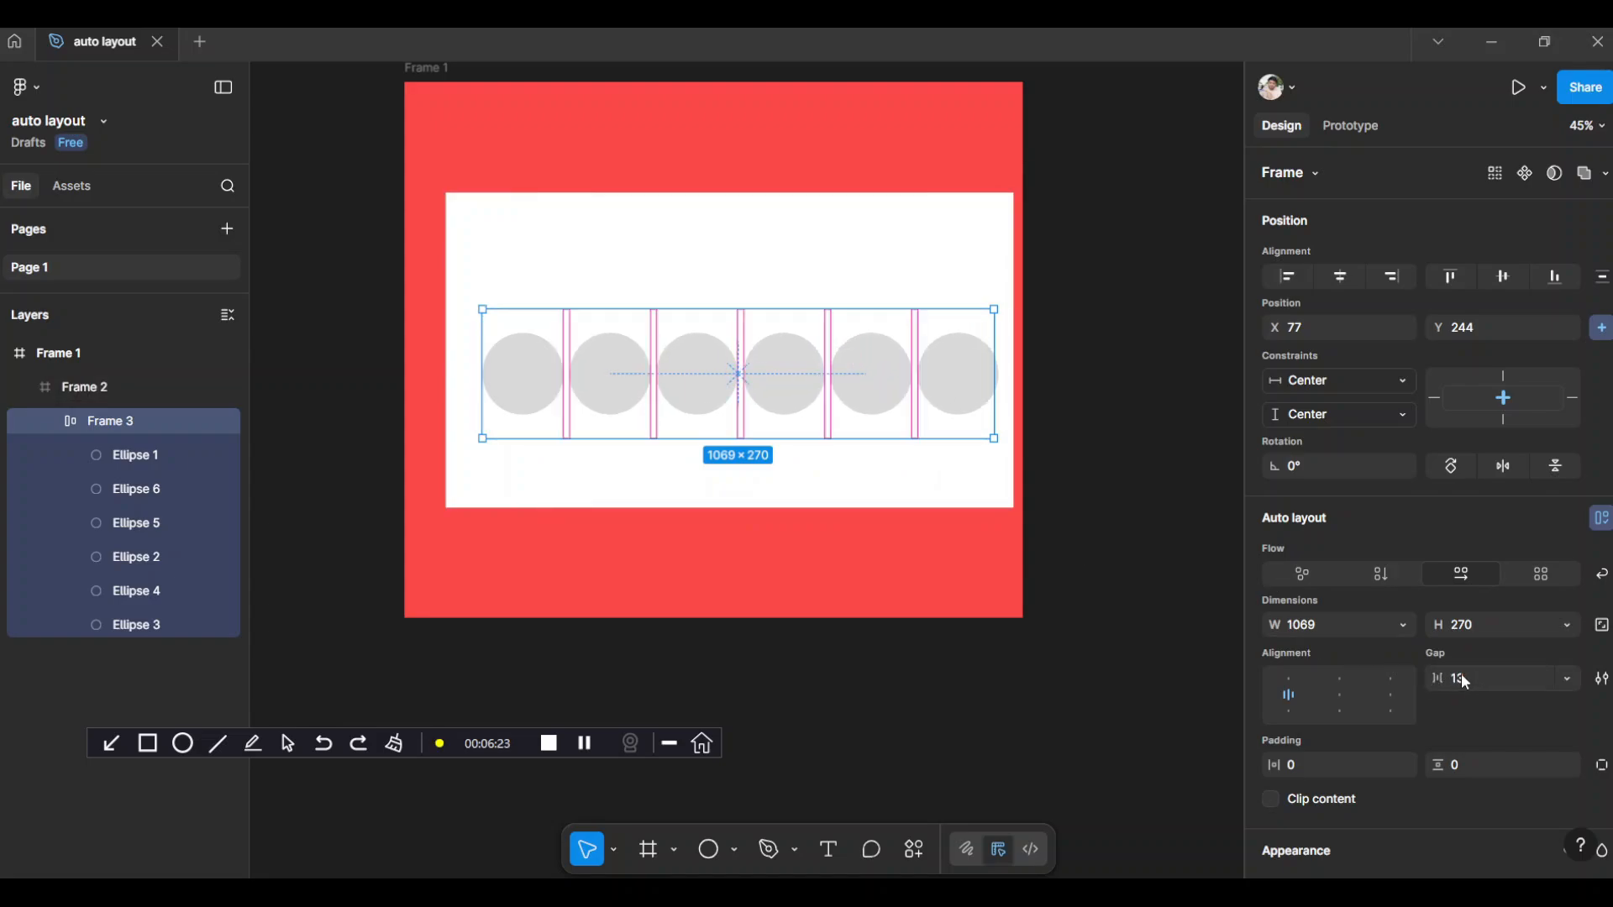
left_click(1346, 695)
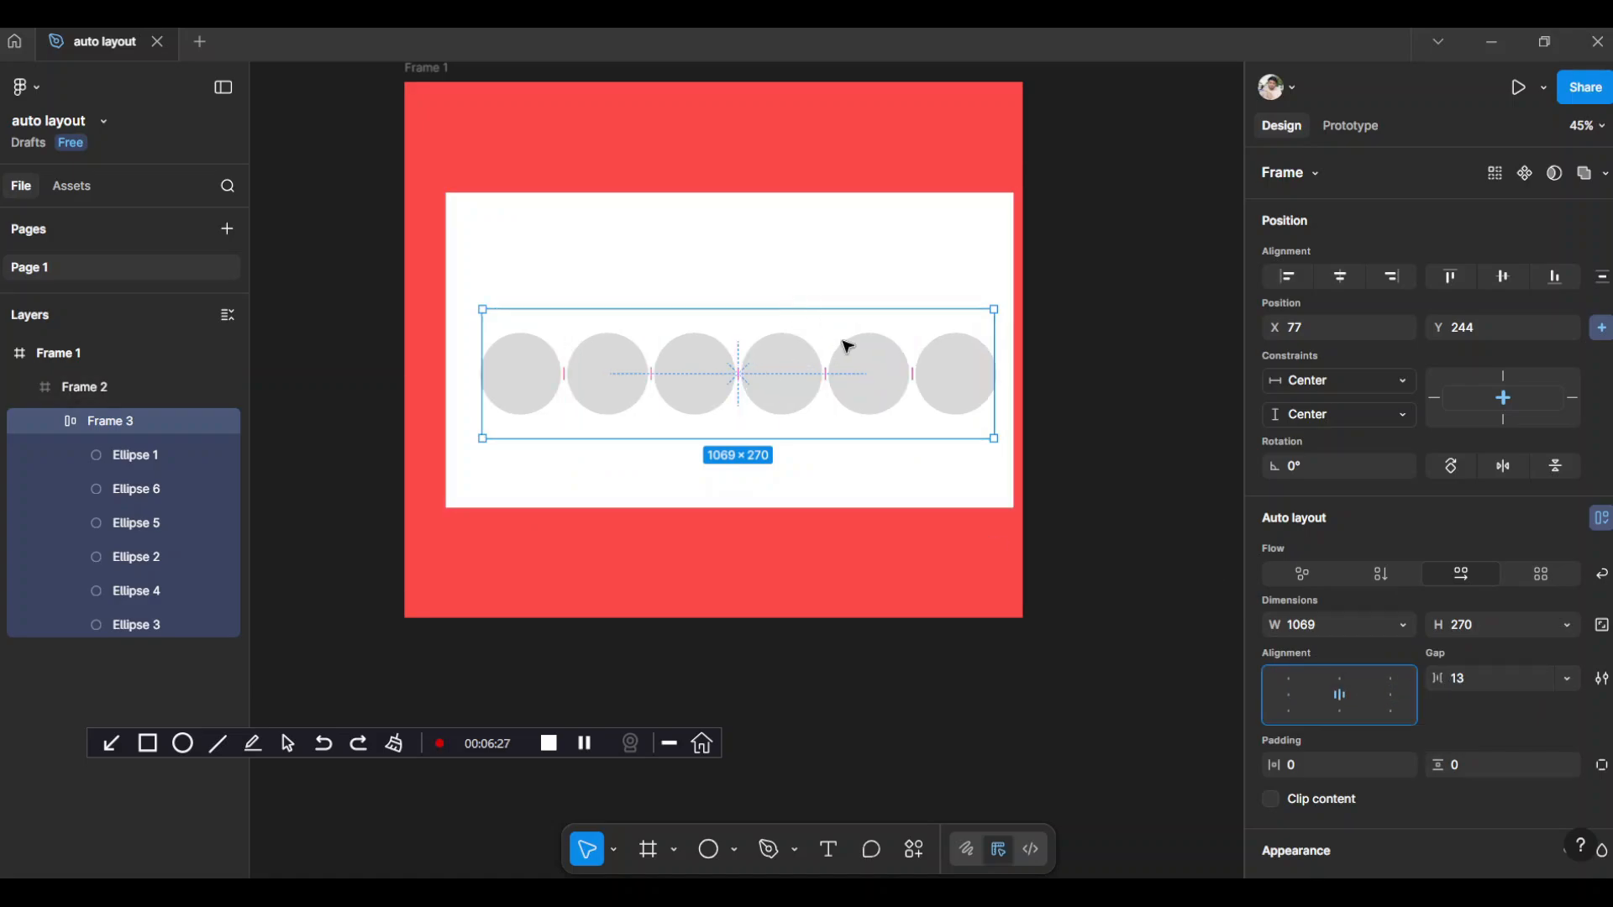
Enlarge the red outer frame to about 1408 × 1132
scroll(966, 352, "up", 1)
left_click(420, 88)
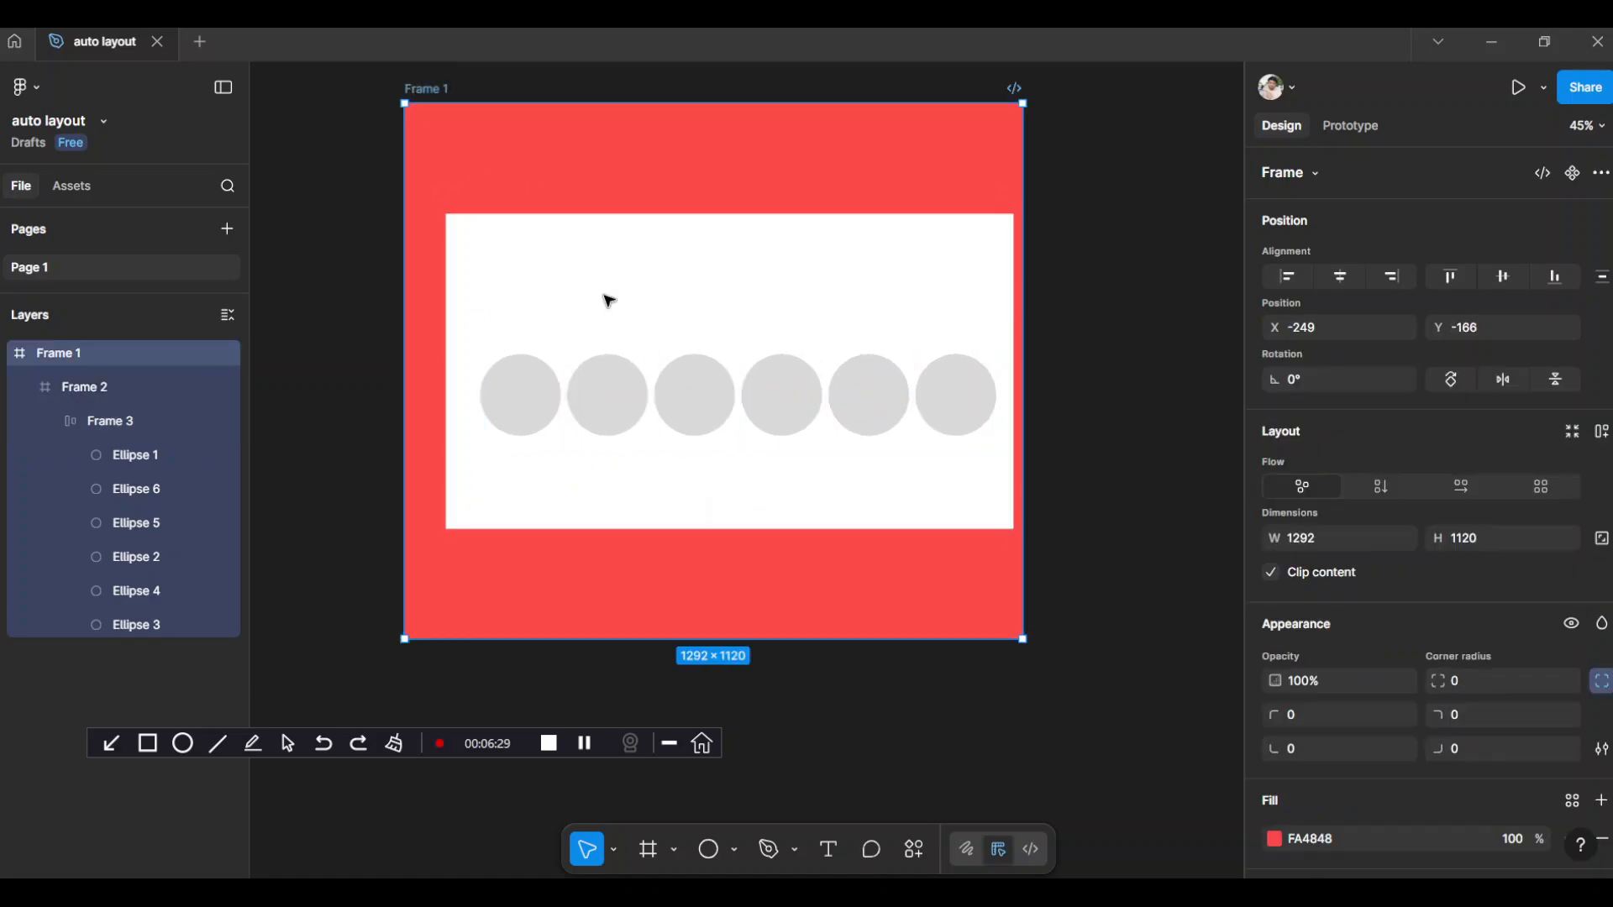
left_click_drag(1023, 640, 1080, 644)
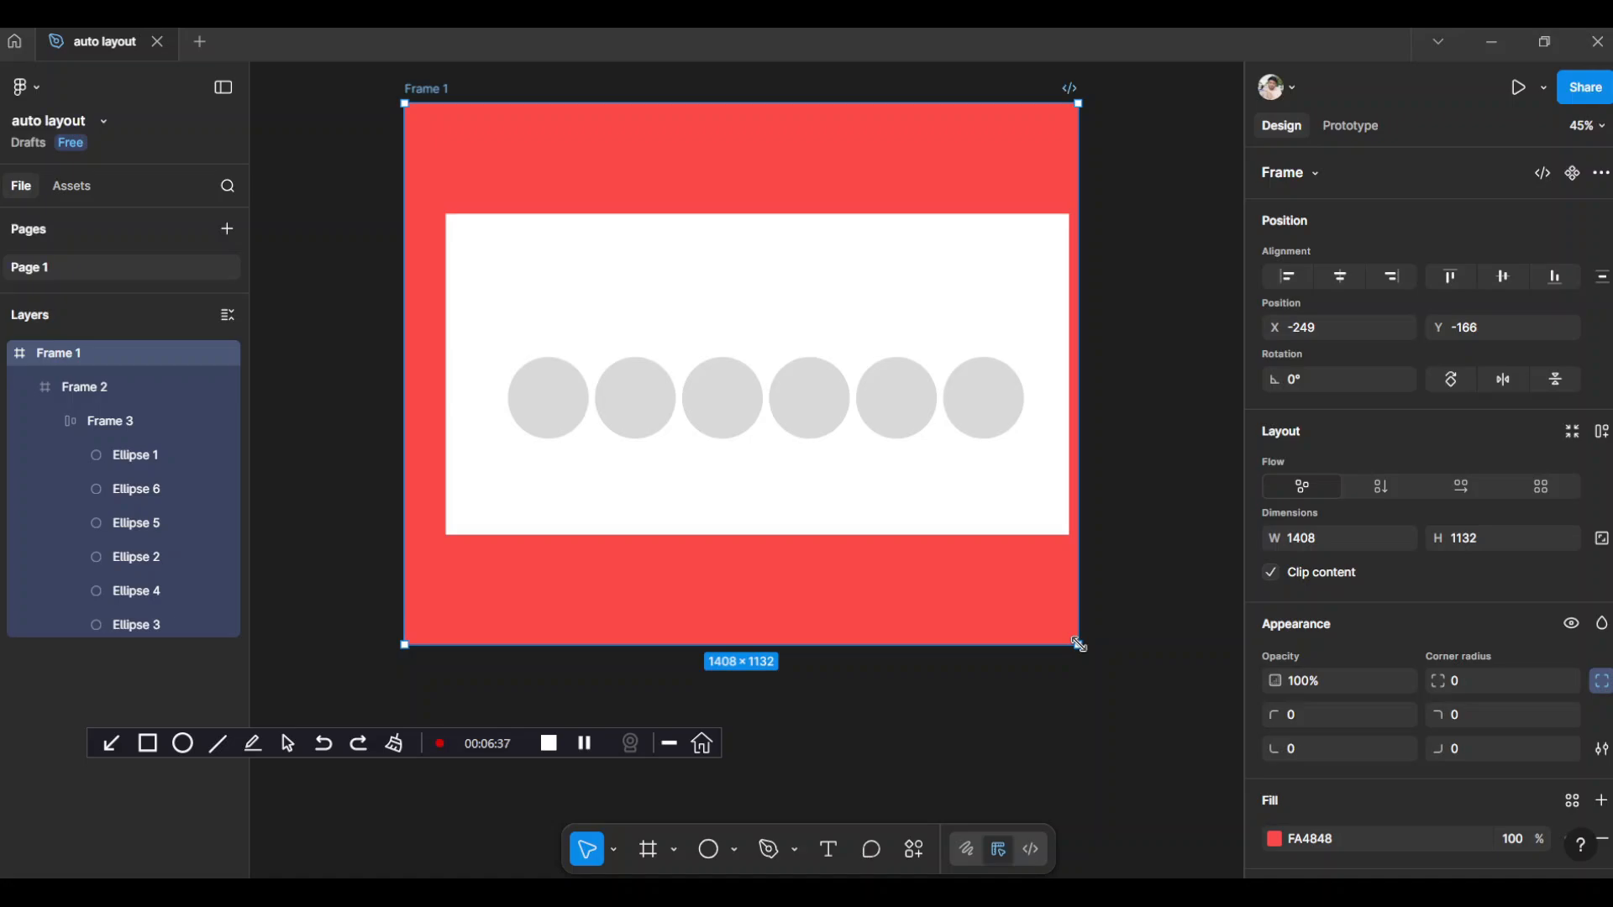